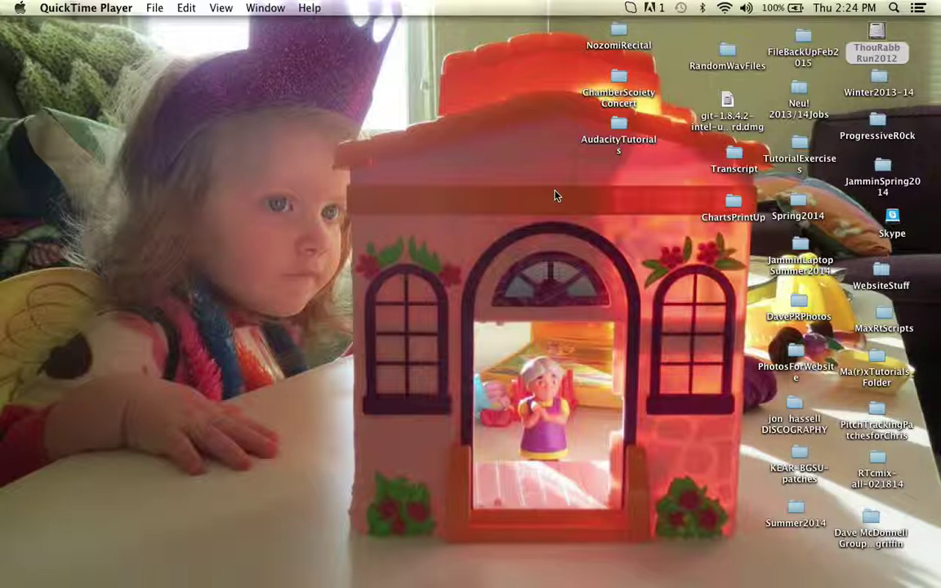
Launch Audacity, enlarge its empty project window and shift it slightly up the desktop
{"action": "mouse_move", "coordinate": [3, 51]}
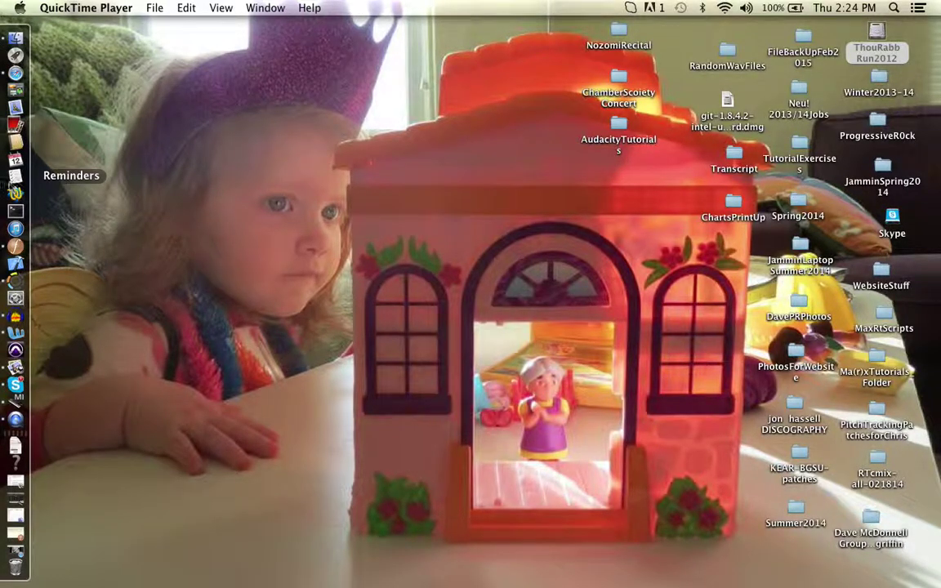
{"action": "left_click", "coordinate": [15, 315]}
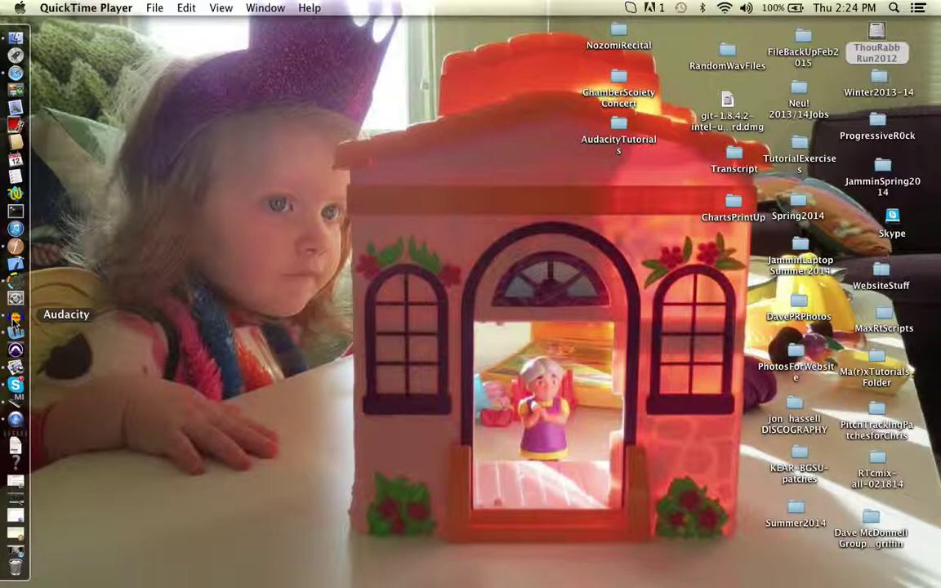
{"action": "left_click", "coordinate": [13, 321]}
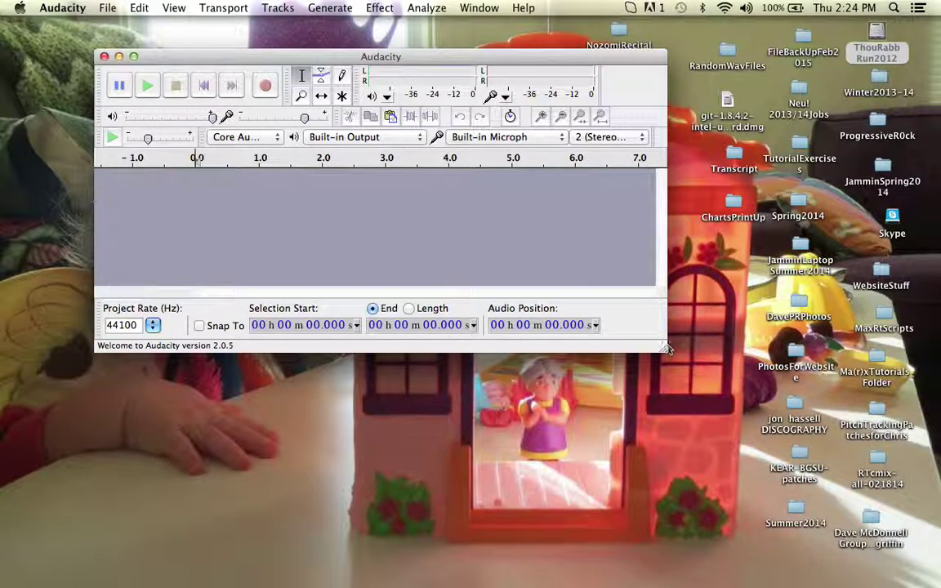
{"action": "left_click_drag", "start_coordinate": [663, 347], "coordinate": [766, 506]}
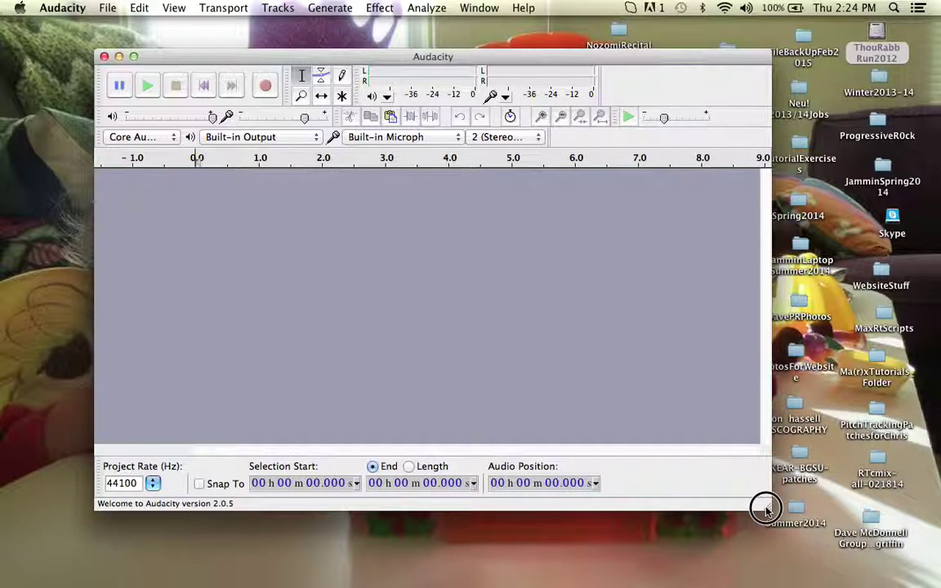
{"action": "mouse_move", "coordinate": [270, 59]}
{"action": "left_mouse_down"}
{"action": "mouse_move", "coordinate": [273, 26]}
{"action": "mouse_move", "coordinate": [277, 48]}
{"action": "left_mouse_up"}
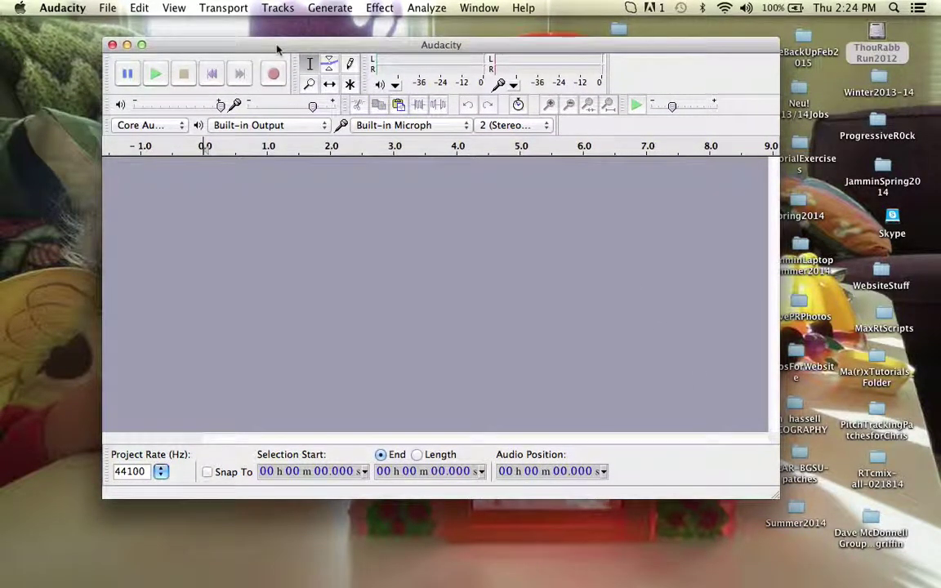
Switch to Safari, search the web for Audacity in a new window and open the official Audacity download page
{"action": "mouse_move", "coordinate": [4, 75]}
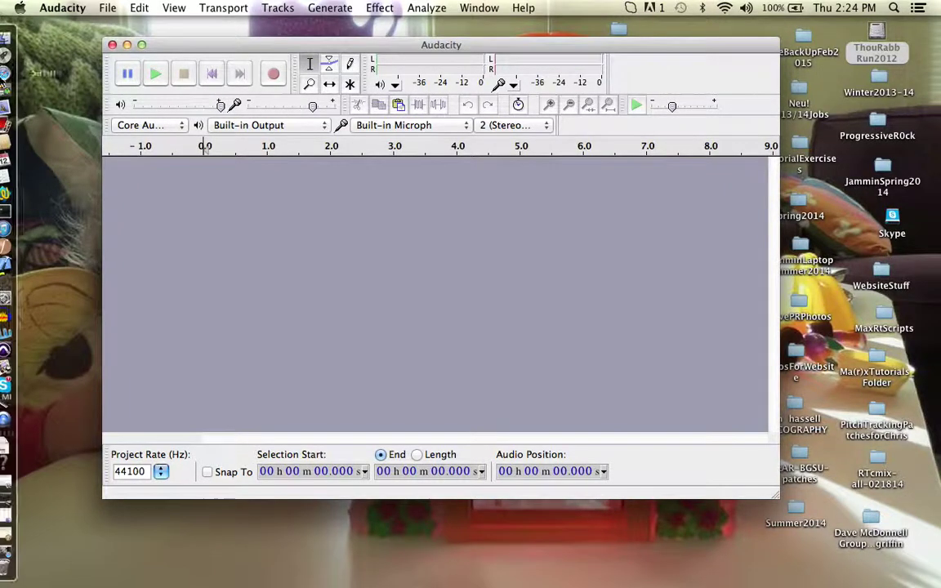
{"action": "left_click", "coordinate": [5, 75]}
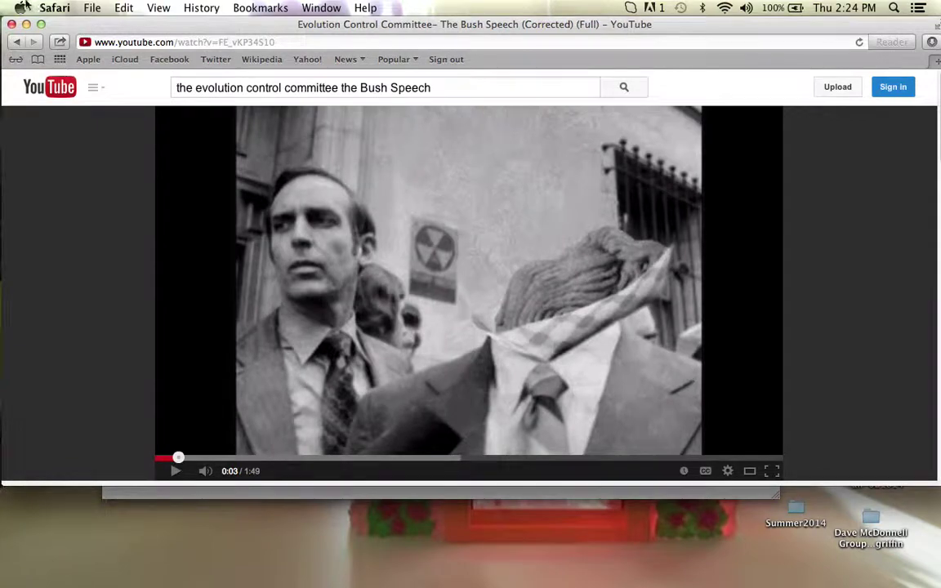
{"action": "left_click", "coordinate": [25, 24]}
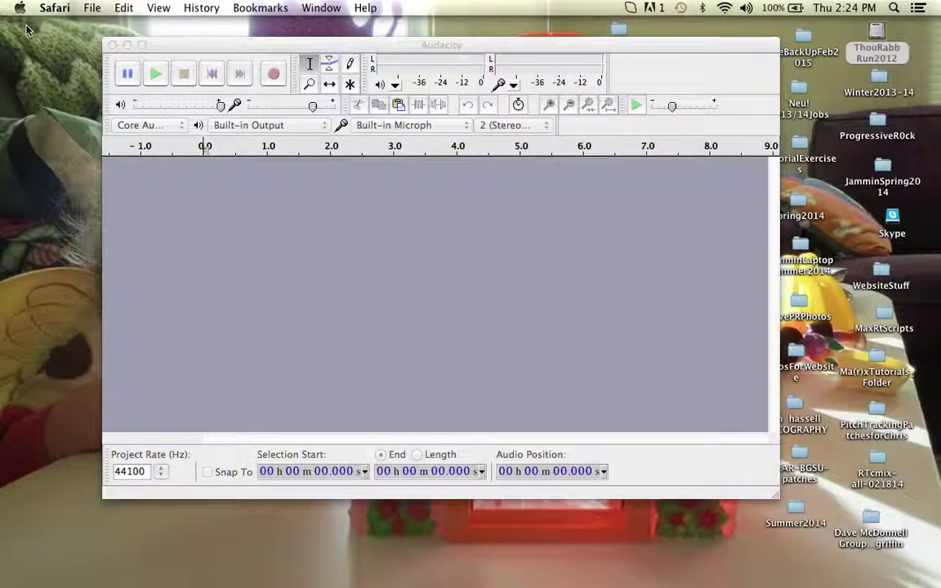
{"action": "key", "text": "super+n"}
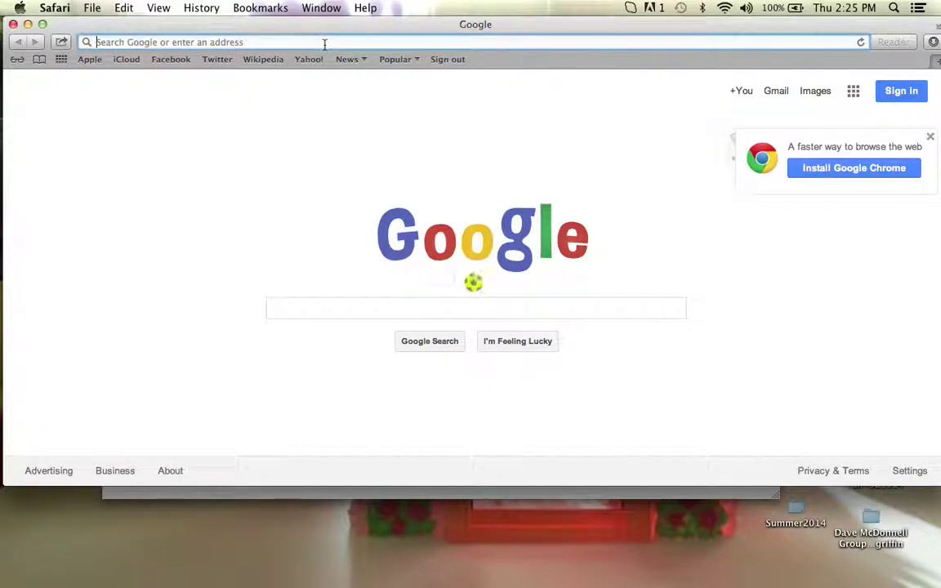
{"action": "type", "text": "Auda"}
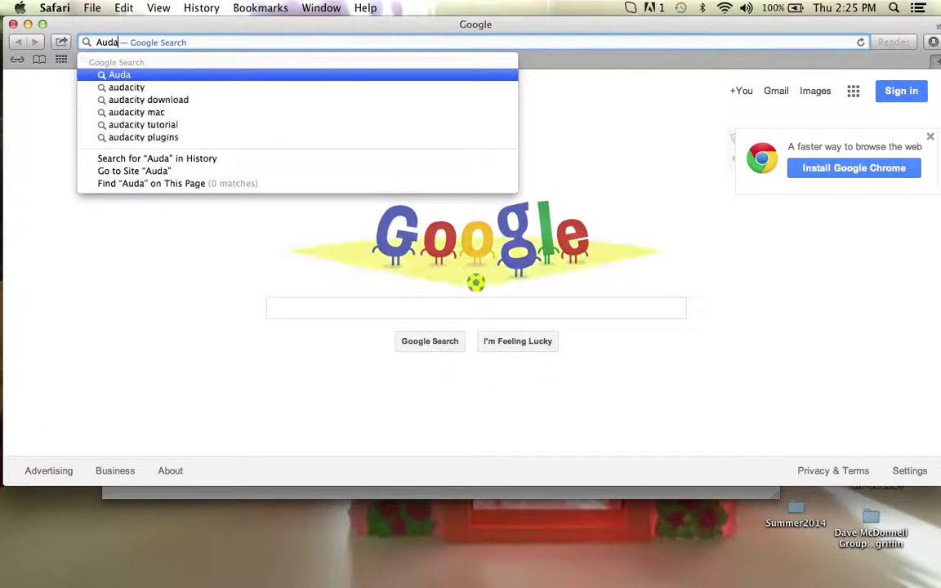
{"action": "type", "text": "city"}
{"action": "key", "text": "Return"}
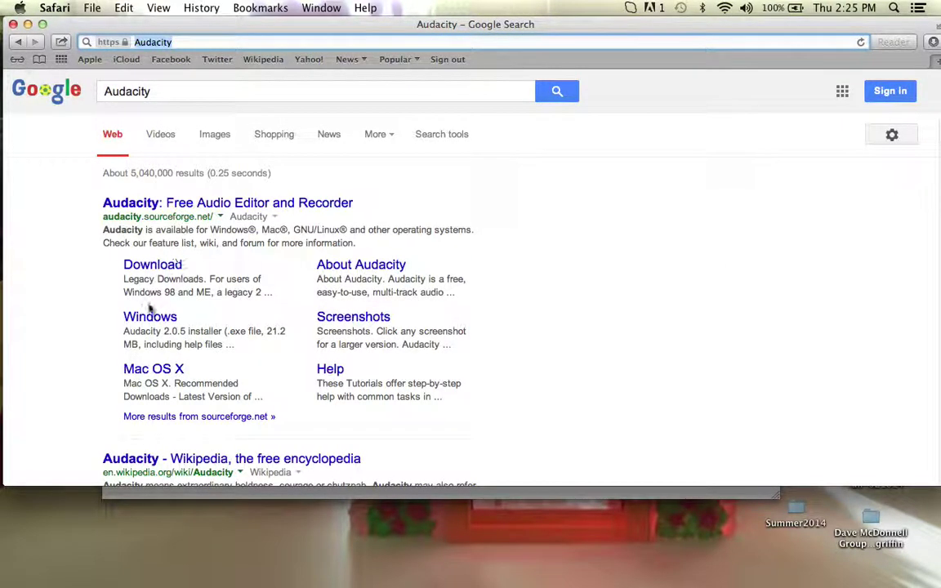
{"action": "left_click", "coordinate": [147, 267]}
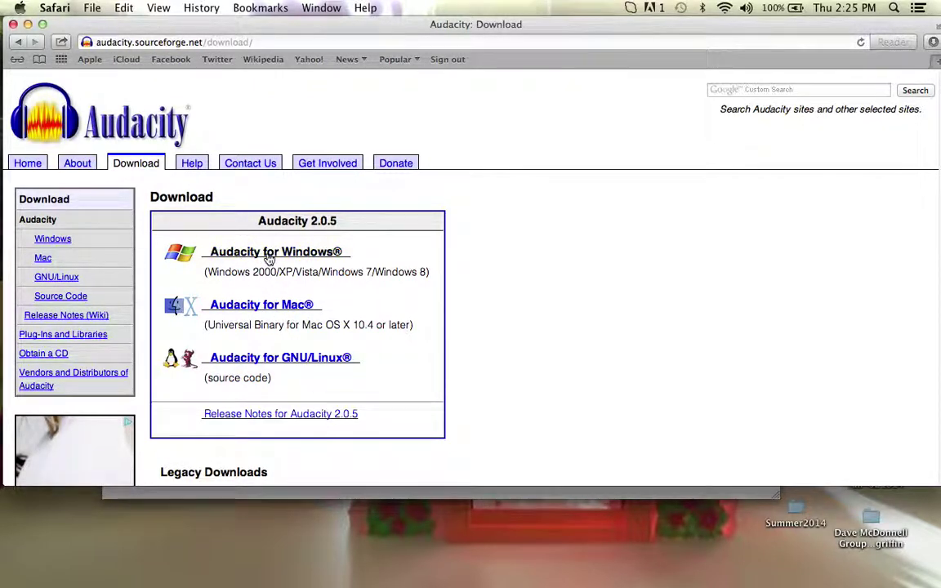
Minimize the Audacity download page and bring the empty Audacity project window to the front, adjusting its position
{"action": "left_click_drag", "start_coordinate": [136, 27], "coordinate": [160, 46]}
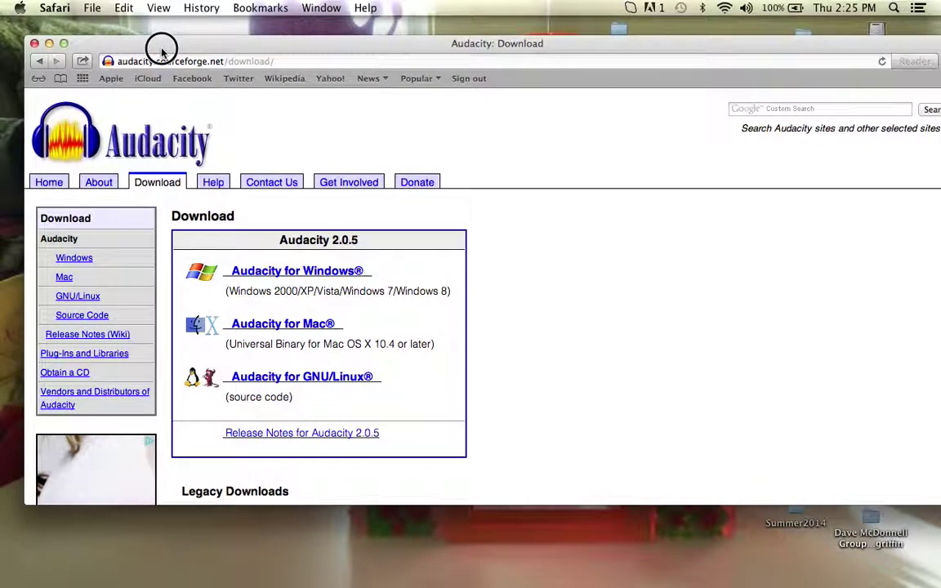
{"action": "left_click", "coordinate": [49, 45]}
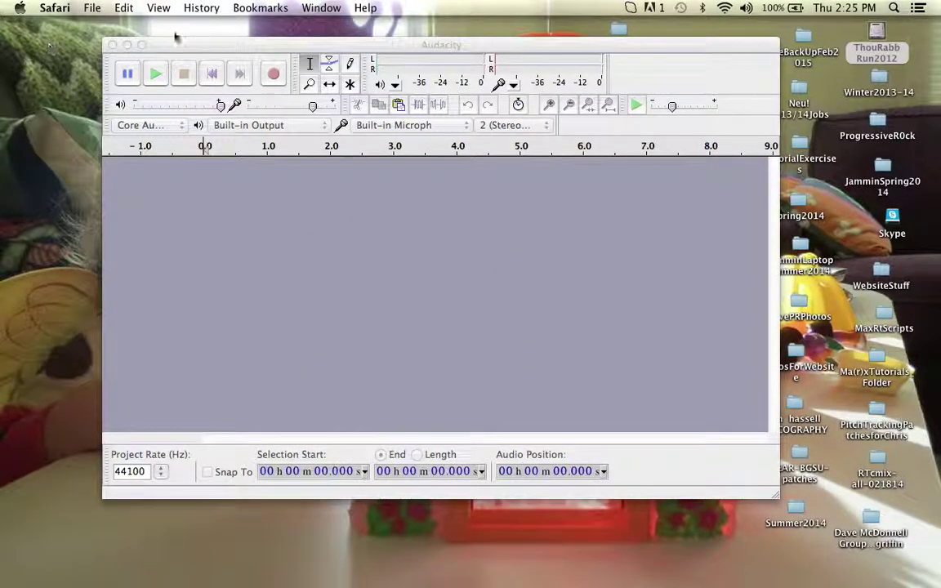
{"action": "left_click", "coordinate": [185, 47]}
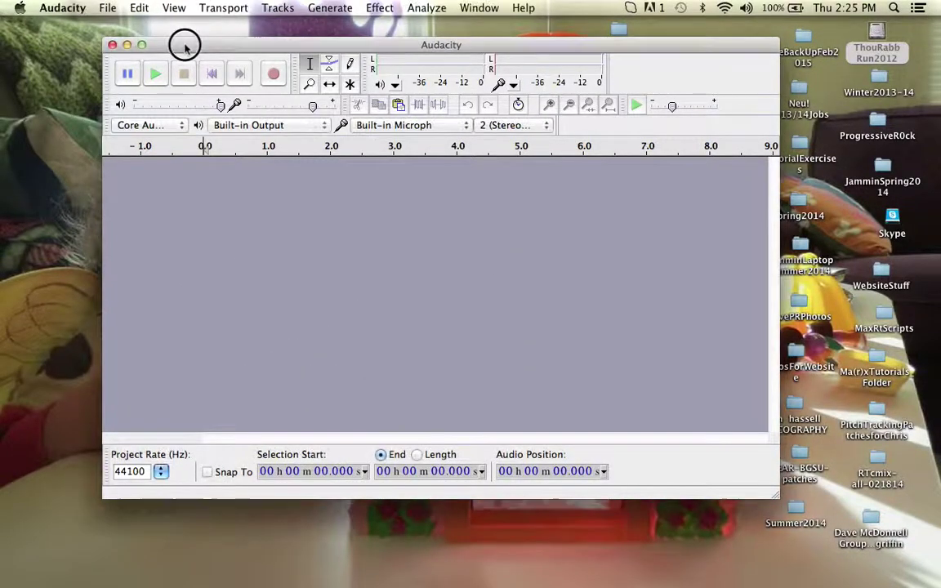
{"action": "left_click_drag", "start_coordinate": [185, 47], "coordinate": [181, 39]}
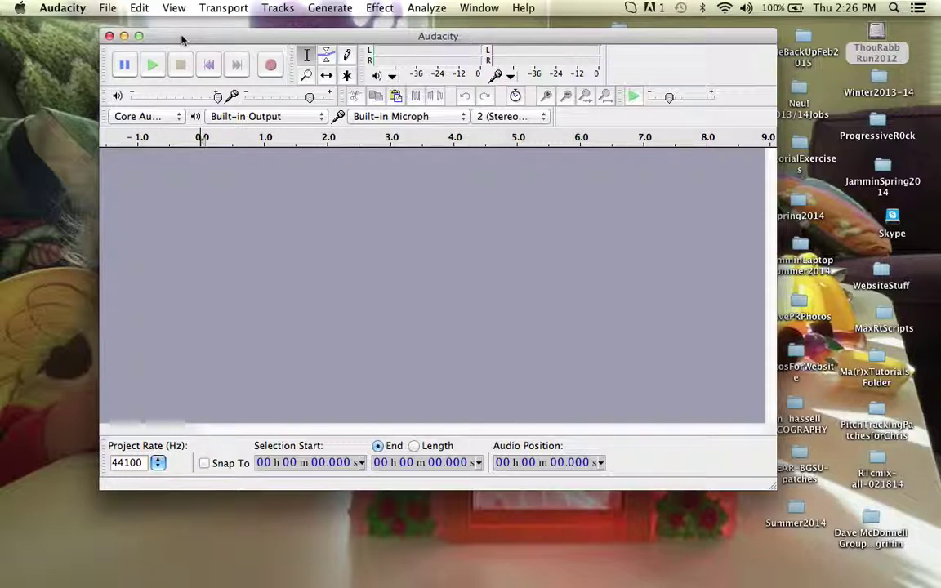
{"action": "left_click", "coordinate": [182, 37]}
{"action": "left_click_drag", "start_coordinate": [182, 37], "coordinate": [183, 42]}
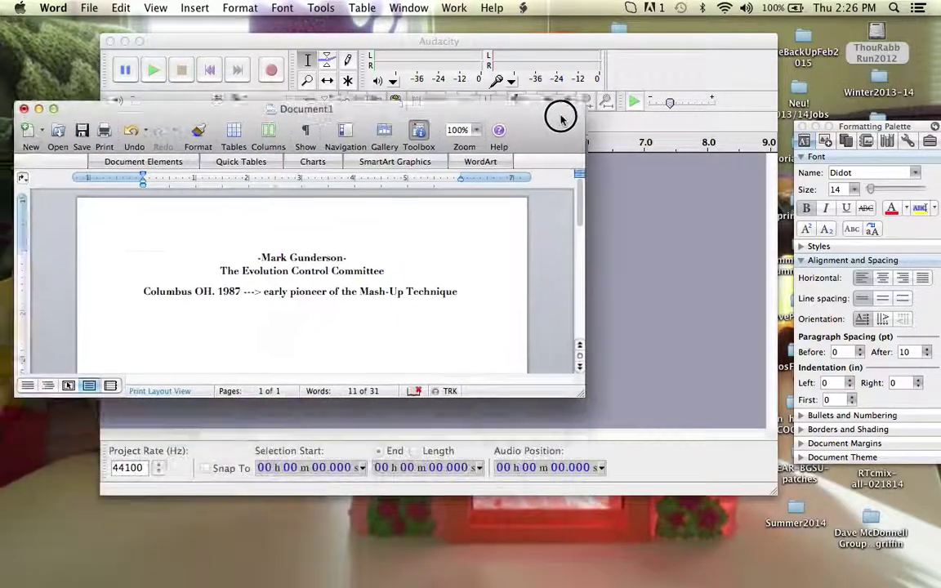
View the mash-up technique notes in Word's Document1 in front of Audacity, and minimize the document
{"action": "left_click_drag", "start_coordinate": [561, 116], "coordinate": [688, 54]}
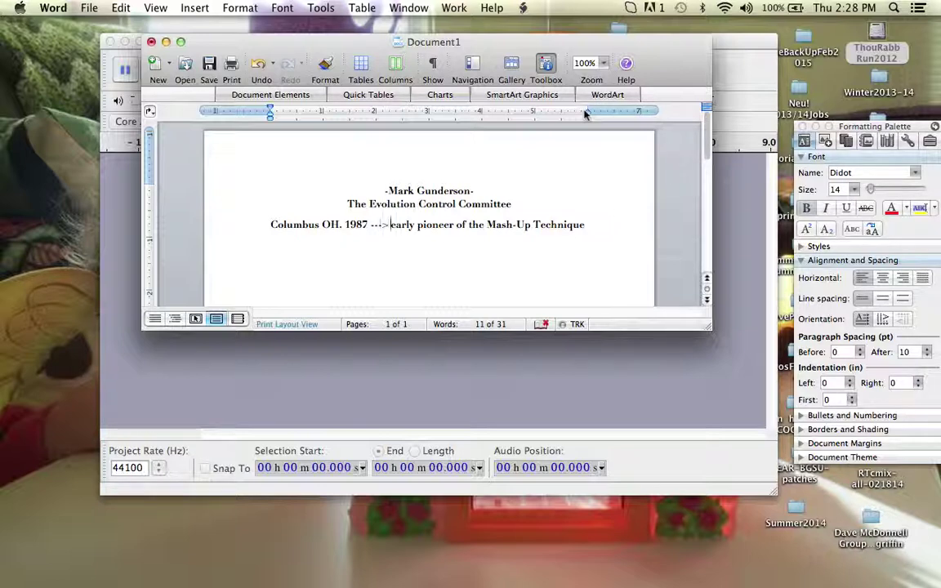
{"action": "double_click", "coordinate": [673, 55]}
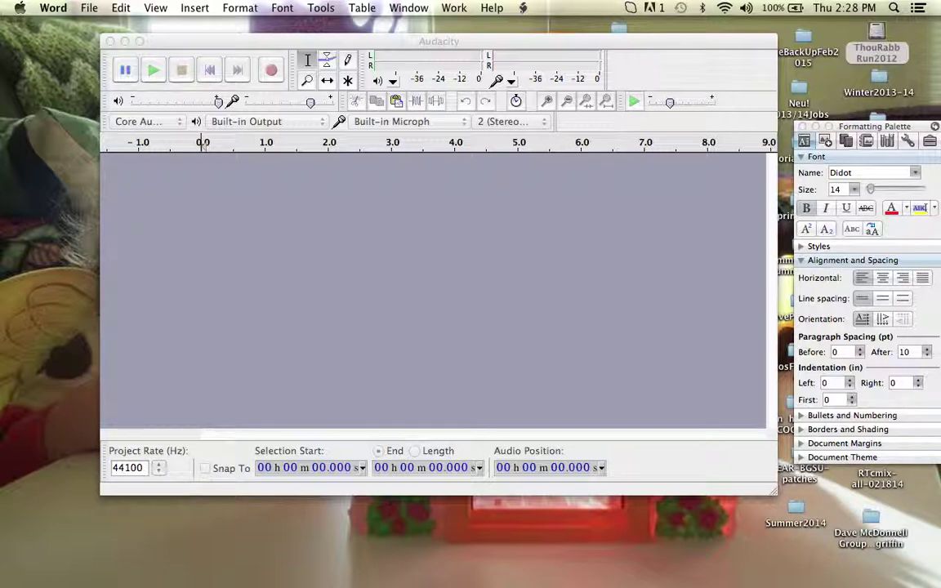
Play the Evolution Control Committee "The Bush Speech" YouTube video from the start, pause it at 0:33 and return to Audacity
{"action": "mouse_move", "coordinate": [4, 548]}
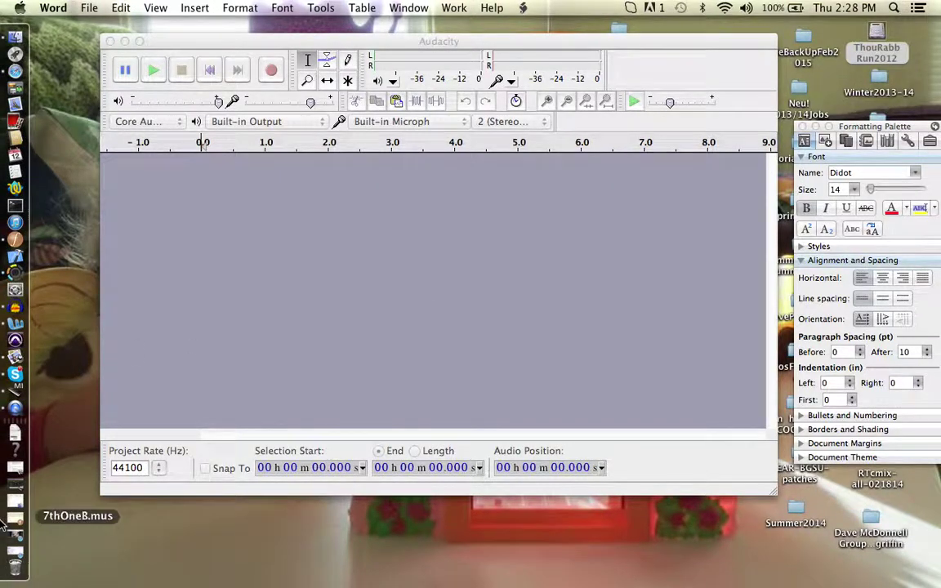
{"action": "left_click", "coordinate": [4, 537]}
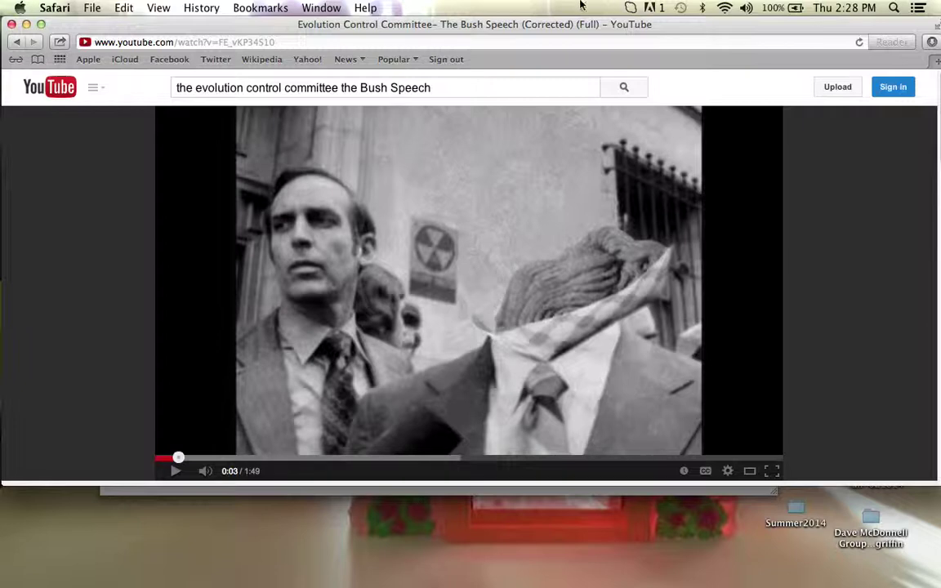
{"action": "mouse_move", "coordinate": [450, 25]}
{"action": "left_mouse_down"}
{"action": "mouse_move", "coordinate": [453, 47]}
{"action": "mouse_move", "coordinate": [448, 38]}
{"action": "left_mouse_up"}
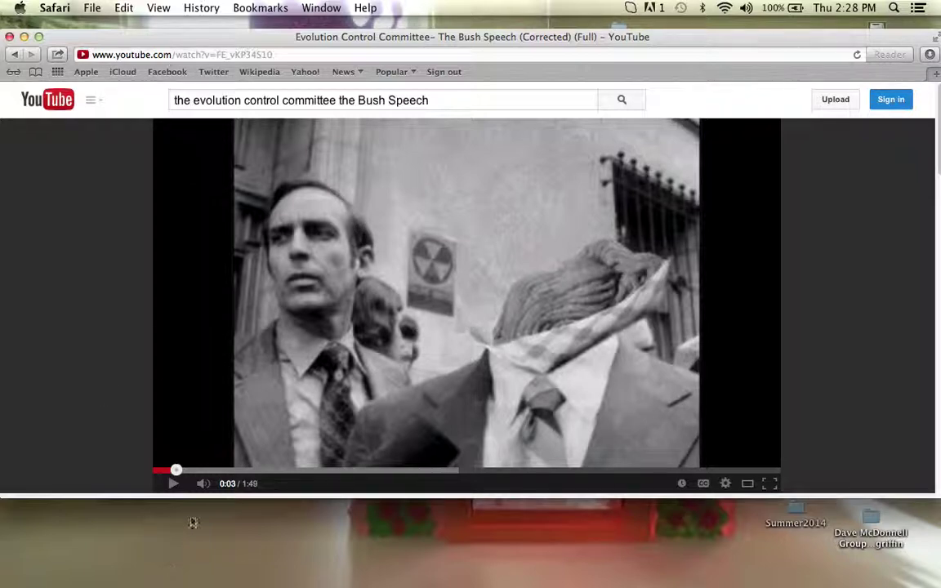
{"action": "left_click_drag", "start_coordinate": [178, 469], "coordinate": [138, 465]}
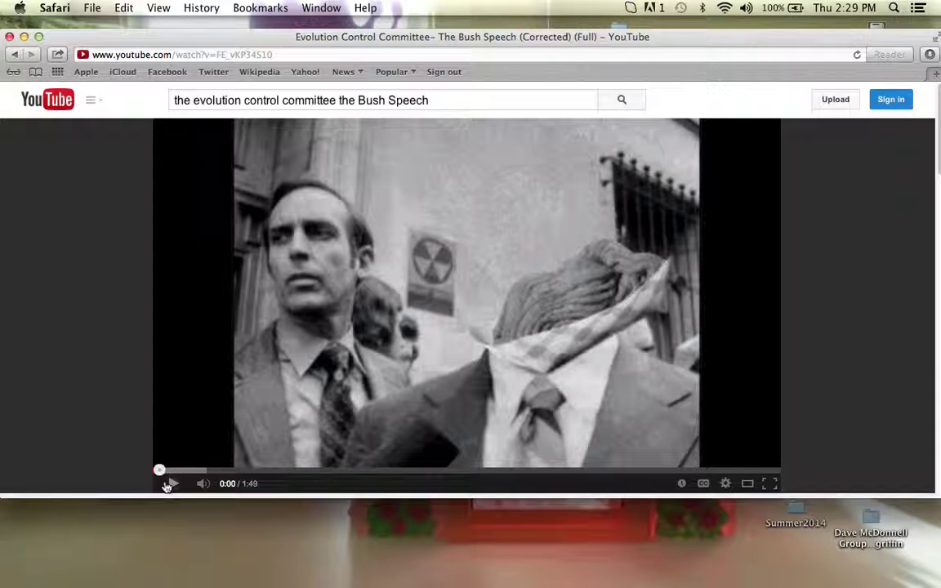
{"action": "left_click", "coordinate": [168, 484]}
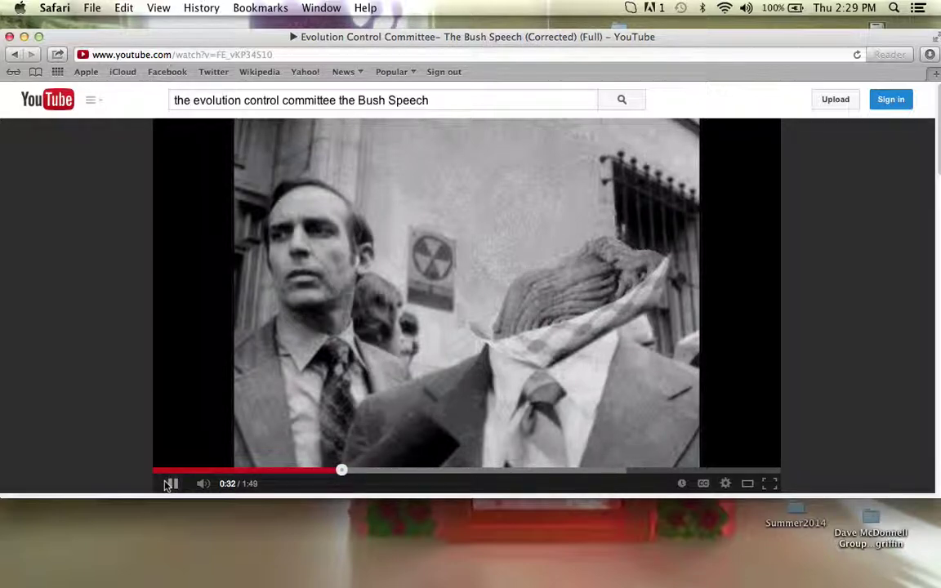
{"action": "left_click", "coordinate": [168, 485]}
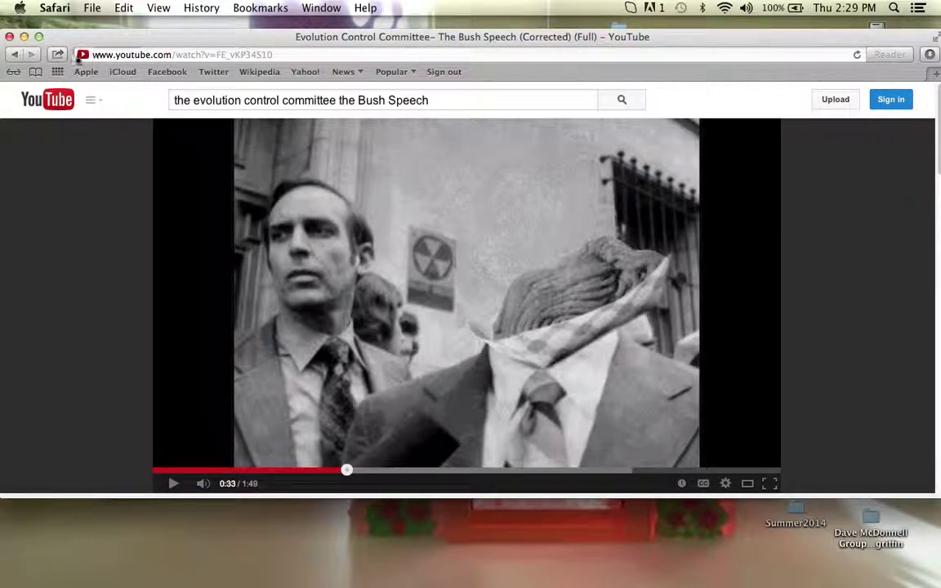
{"action": "left_click", "coordinate": [24, 38]}
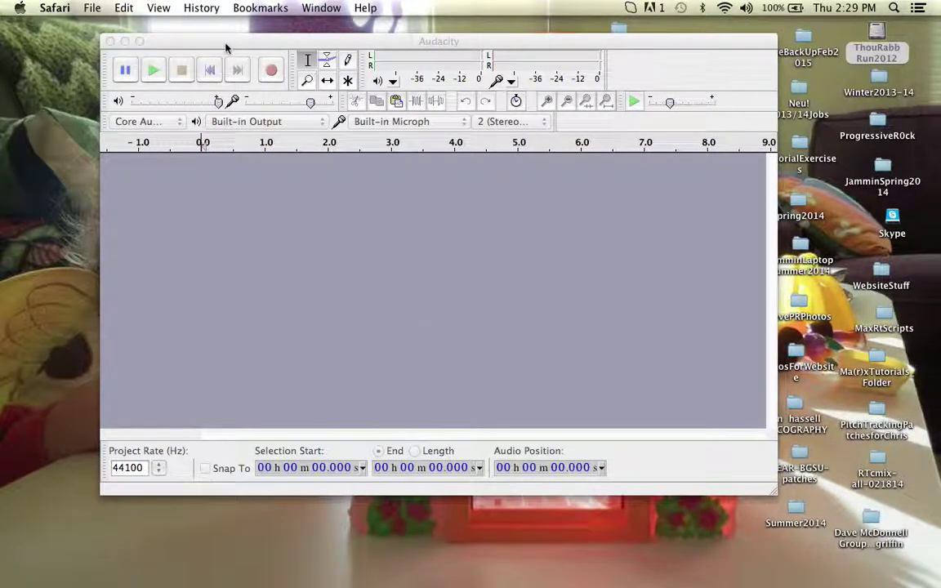
{"action": "left_click", "coordinate": [227, 47]}
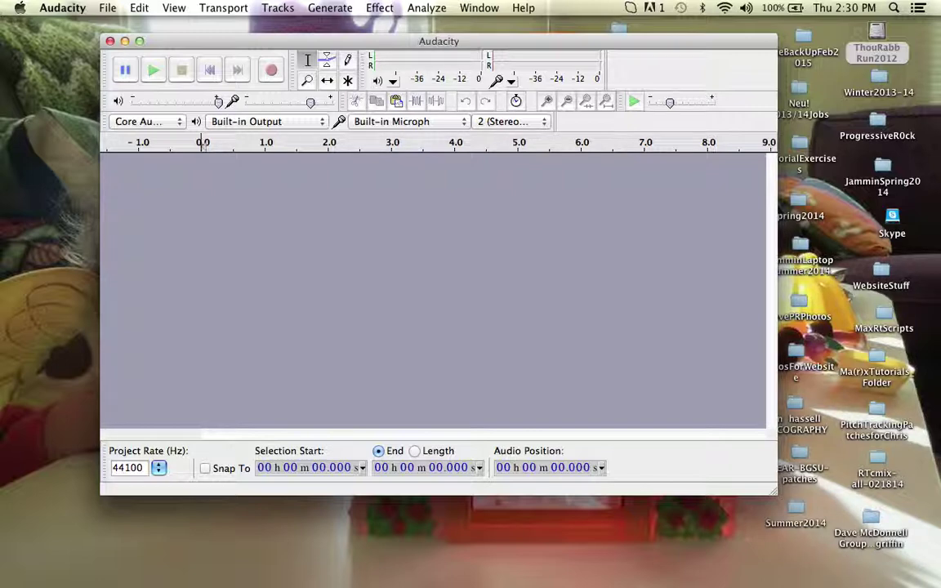
Place the Obama speech excerpts MP3 on the desktop beside the Audacity window and import it into the project as a track
{"action": "left_click_drag", "start_coordinate": [940, 368], "coordinate": [63, 94]}
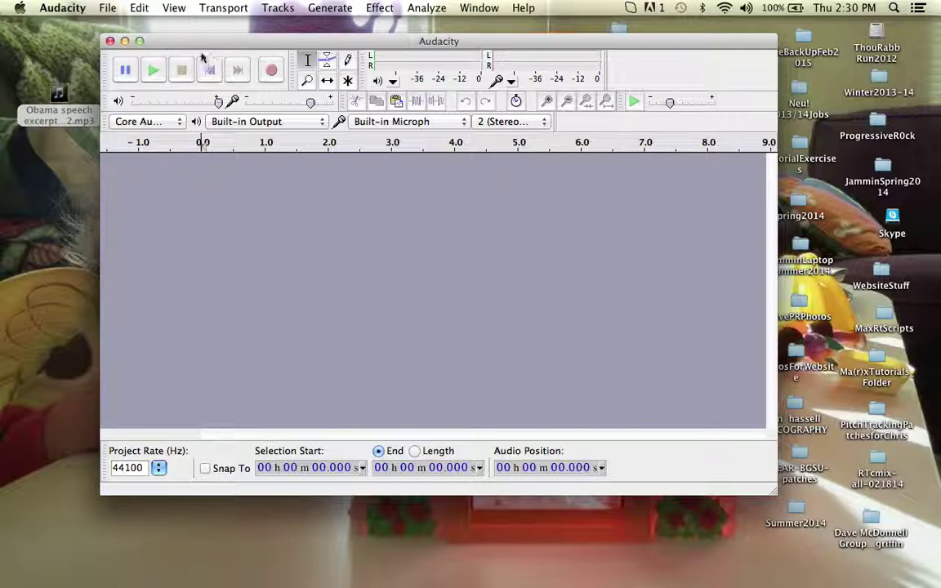
{"action": "left_click_drag", "start_coordinate": [197, 43], "coordinate": [217, 38]}
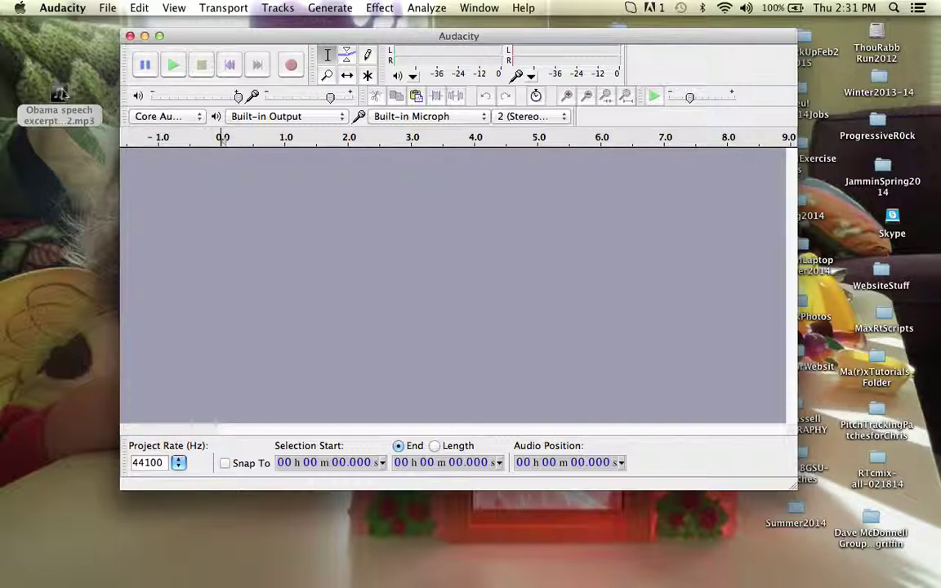
{"action": "left_click", "coordinate": [58, 94]}
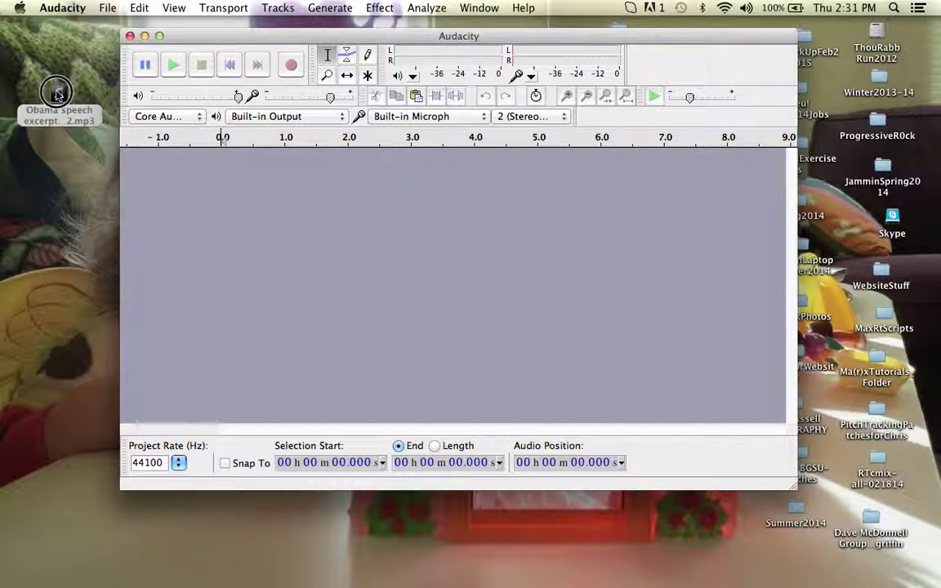
{"action": "left_click_drag", "start_coordinate": [58, 94], "coordinate": [494, 280]}
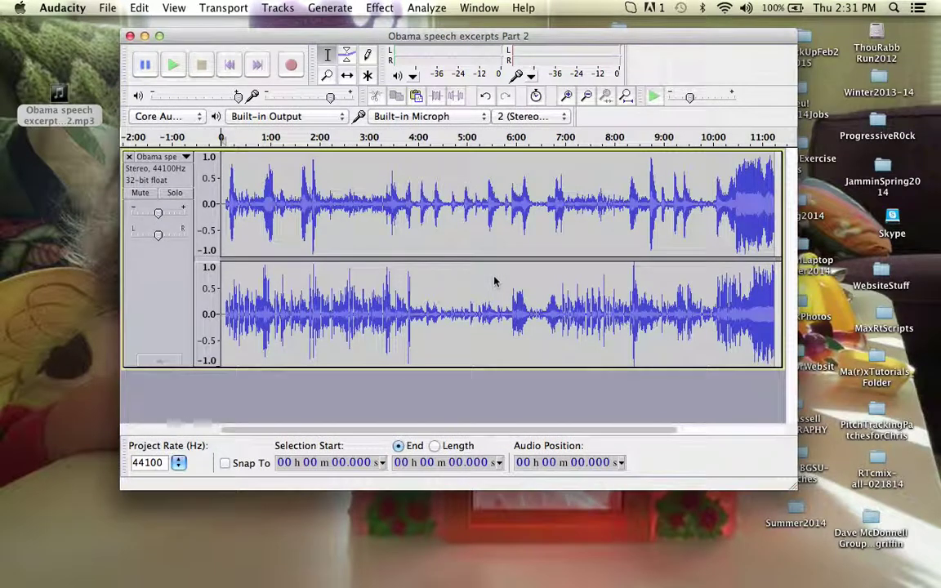
Audition short passages of the imported speech track from about 3:26 and from about 1:40
{"action": "left_click", "coordinate": [390, 201]}
{"action": "key", "text": "space"}
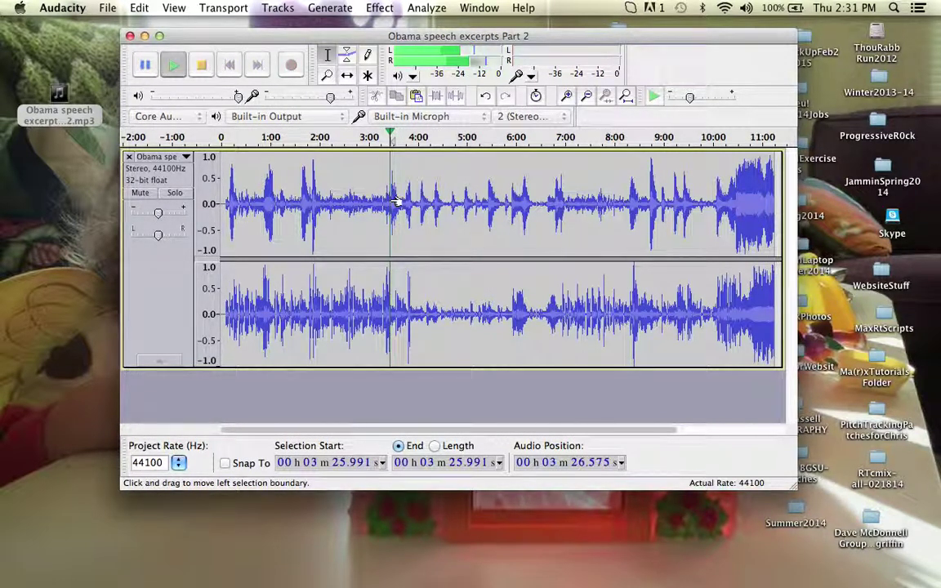
{"action": "key", "text": "space"}
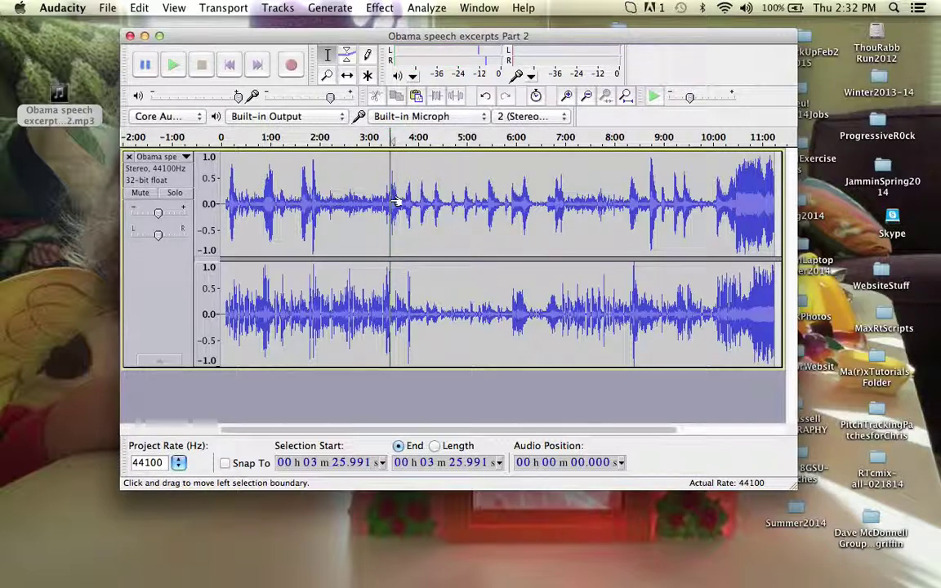
{"action": "left_click", "coordinate": [305, 200]}
{"action": "key", "text": "space"}
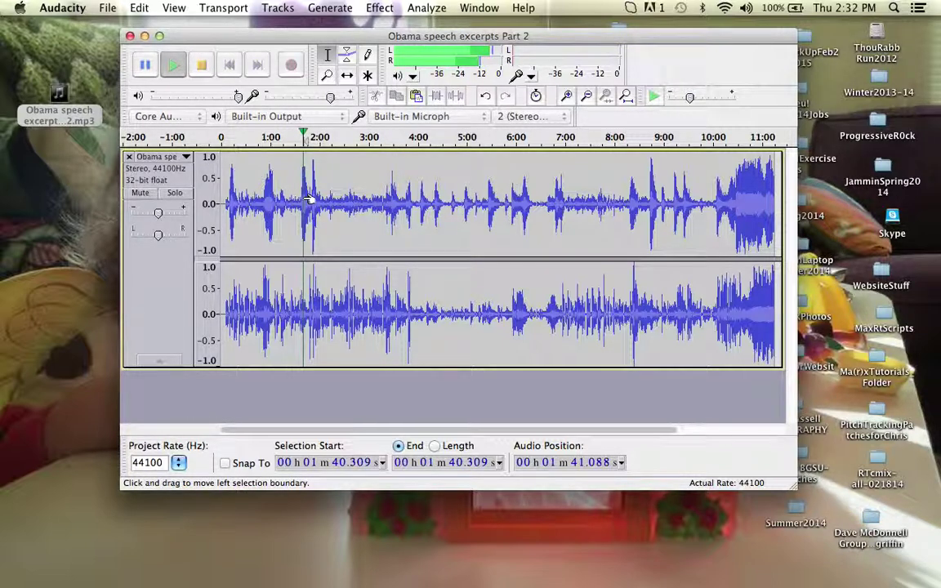
{"action": "key", "text": "space"}
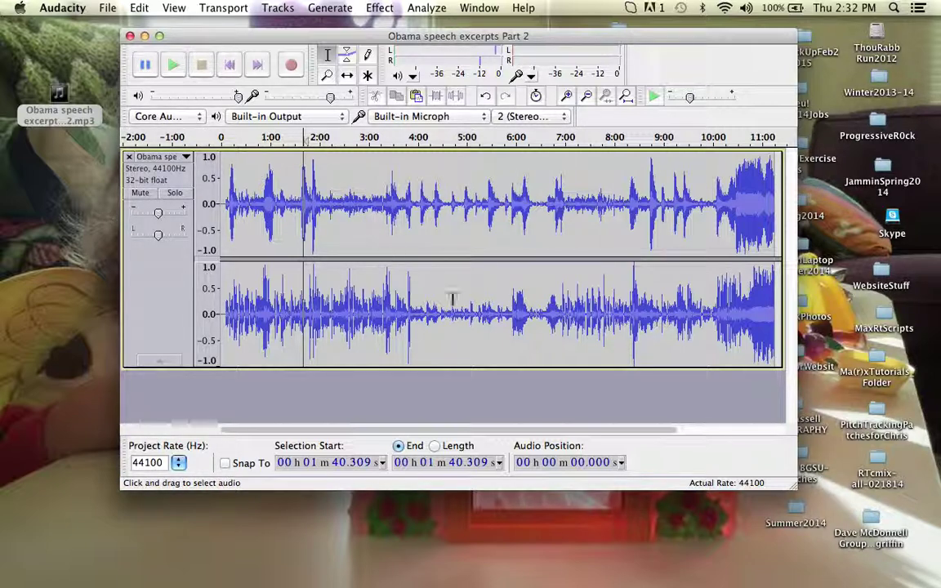
Reduce the height of the speech track, try the Time Shift tool and return to the Selection tool
{"action": "left_click_drag", "start_coordinate": [464, 367], "coordinate": [471, 268]}
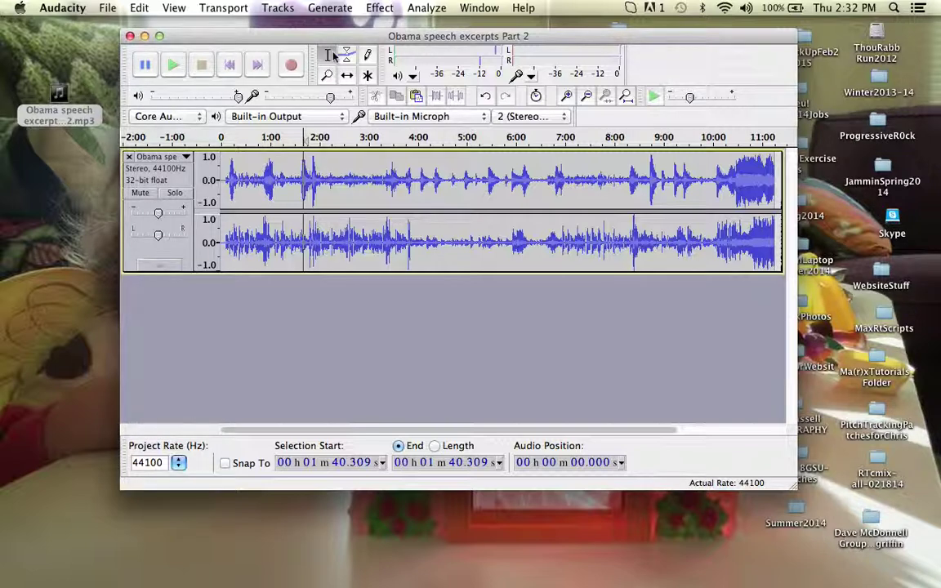
{"action": "left_click", "coordinate": [349, 76]}
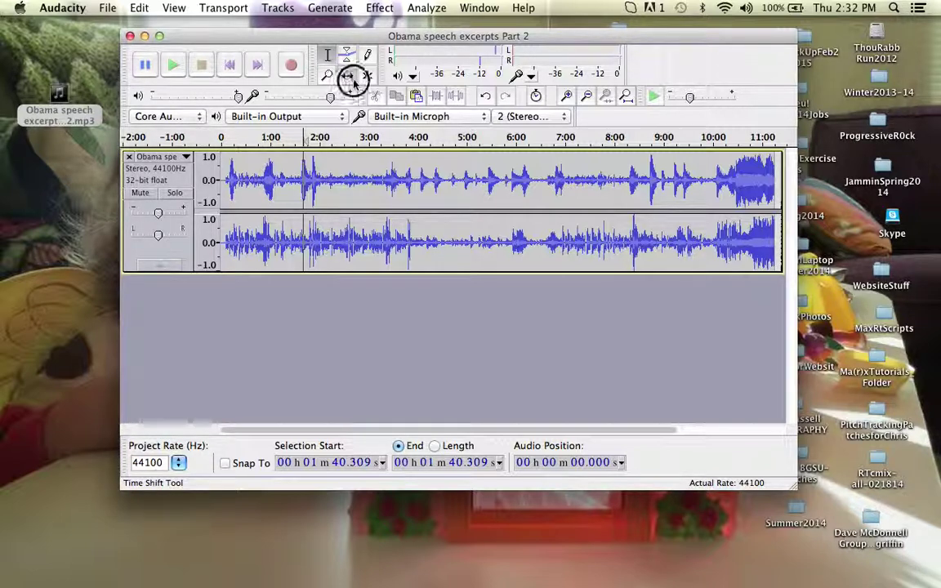
{"action": "left_click", "coordinate": [327, 54]}
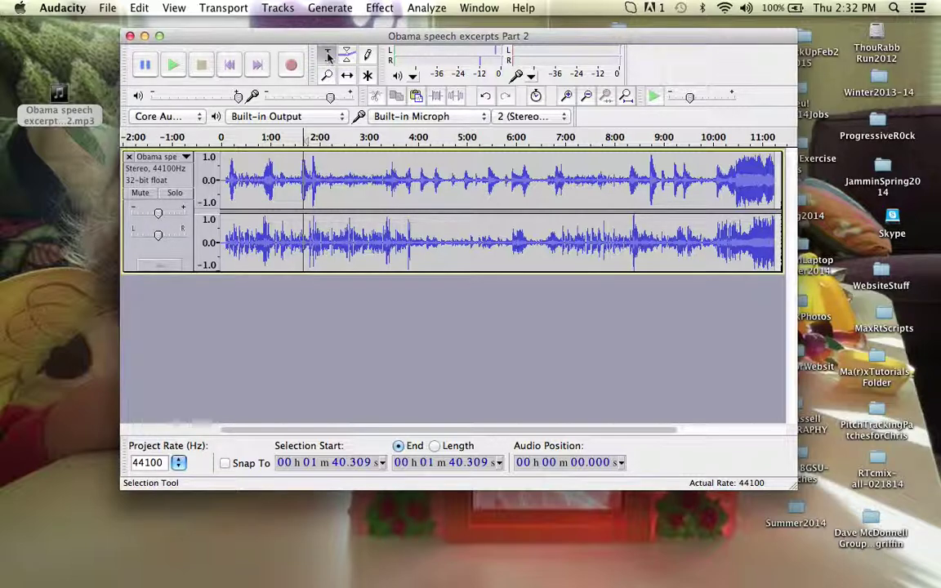
Place the cursor at several points along the speech track, including about 3:20, 1:52 and 5:40
{"action": "left_click", "coordinate": [385, 182]}
{"action": "left_click", "coordinate": [477, 182]}
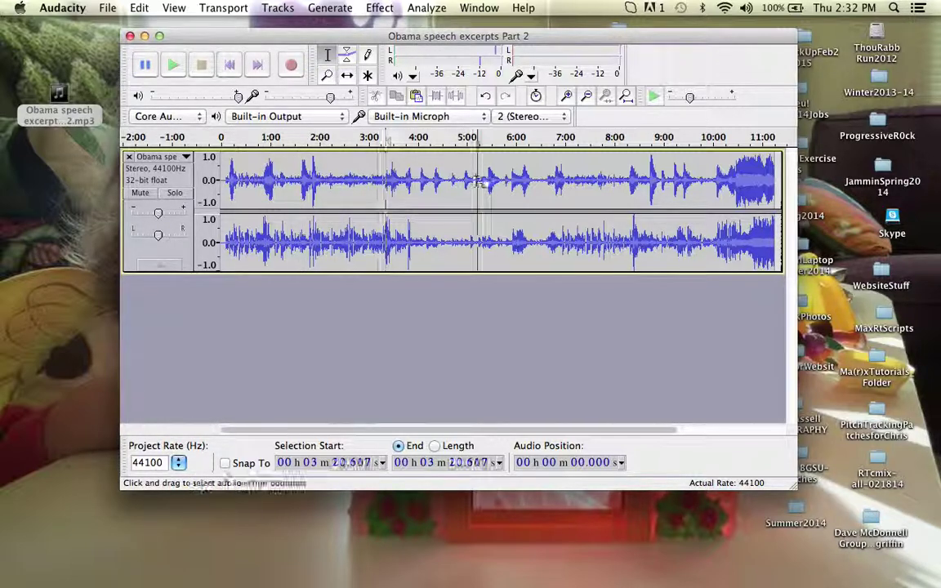
{"action": "left_click", "coordinate": [312, 174]}
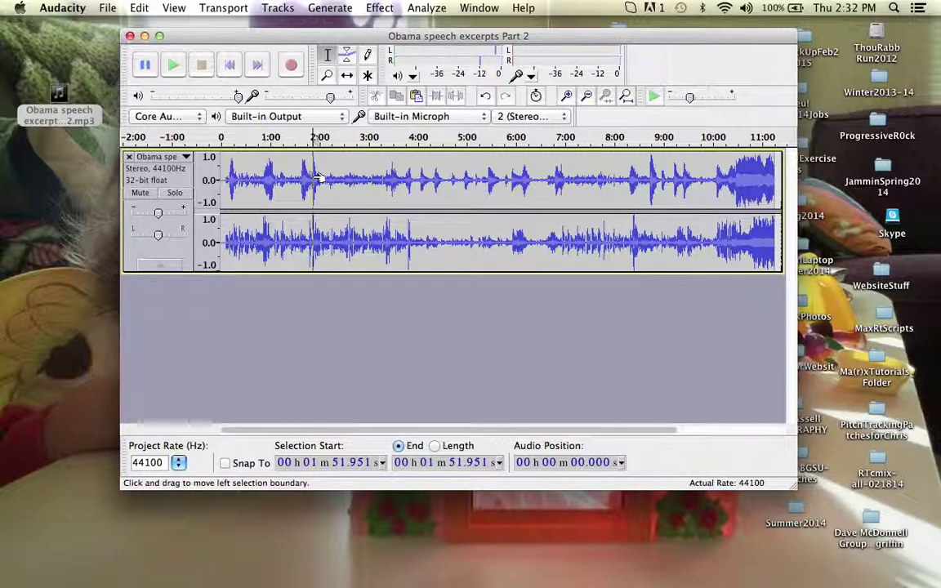
{"action": "left_click", "coordinate": [469, 181]}
{"action": "left_click", "coordinate": [500, 178]}
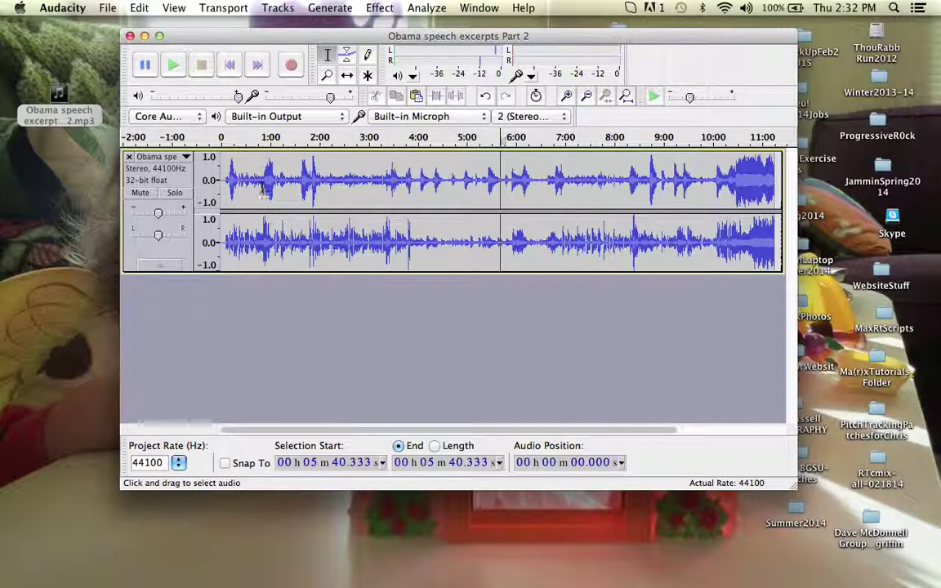
Audition short passages of the speech track from about 0:51, 2:33 and 4:23
{"action": "left_click", "coordinate": [263, 180]}
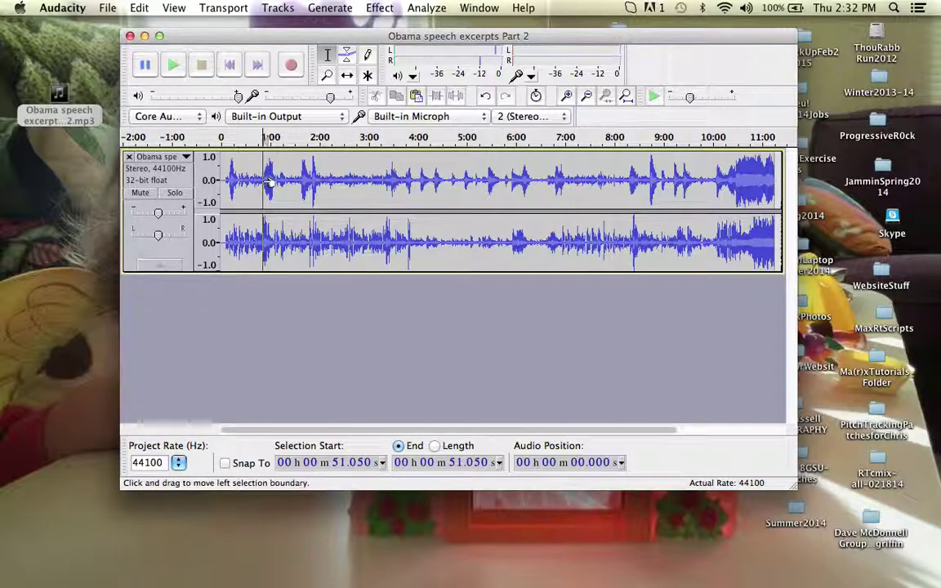
{"action": "left_click", "coordinate": [175, 65]}
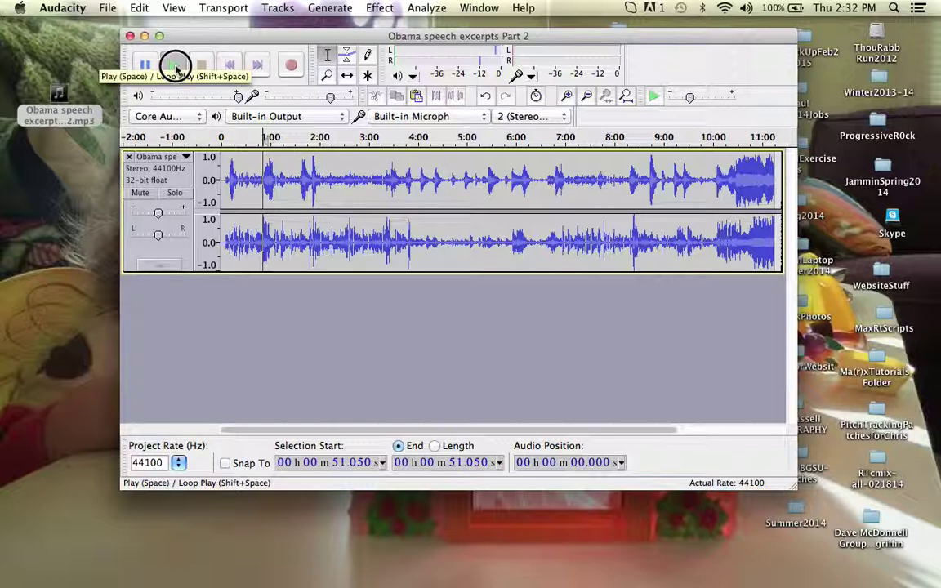
{"action": "left_click", "coordinate": [201, 65]}
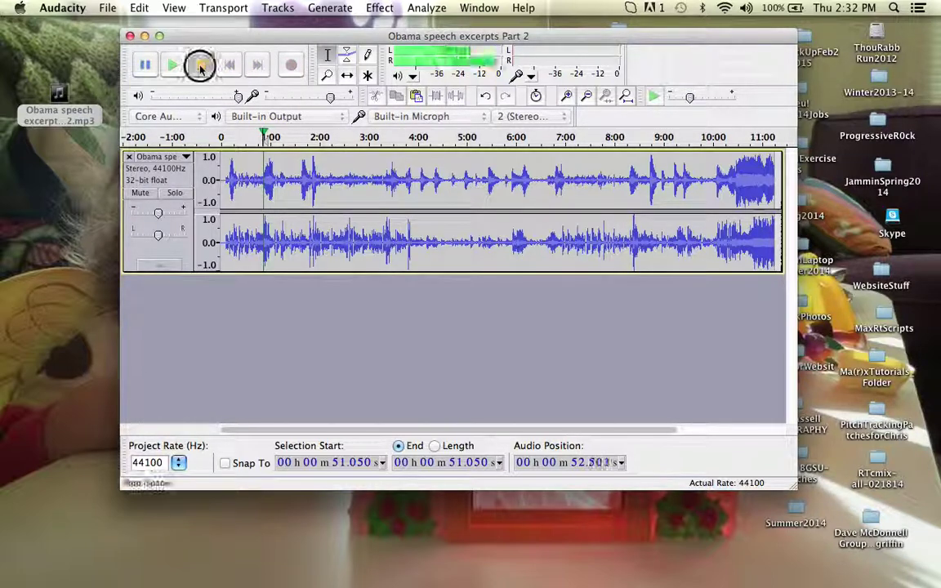
{"action": "left_click", "coordinate": [348, 182]}
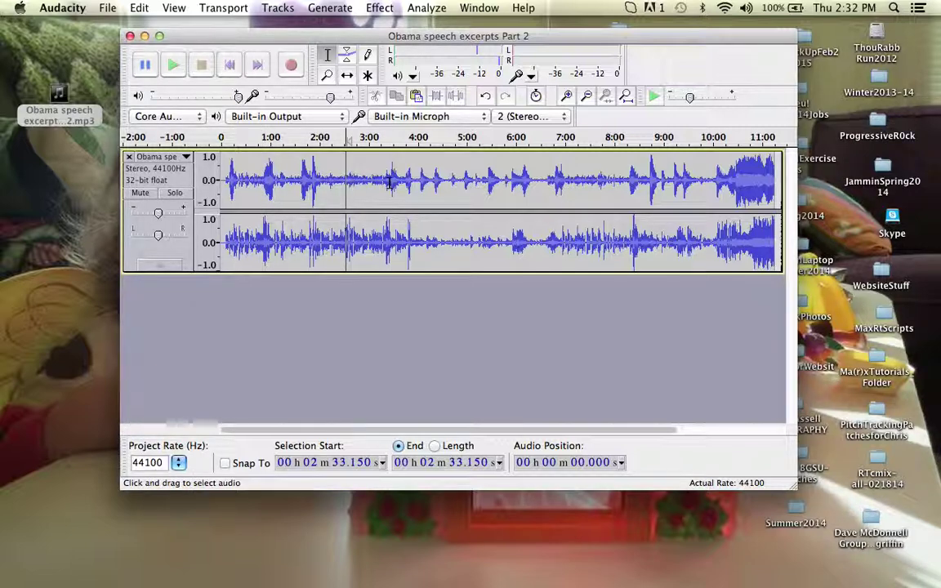
{"action": "key", "text": "space"}
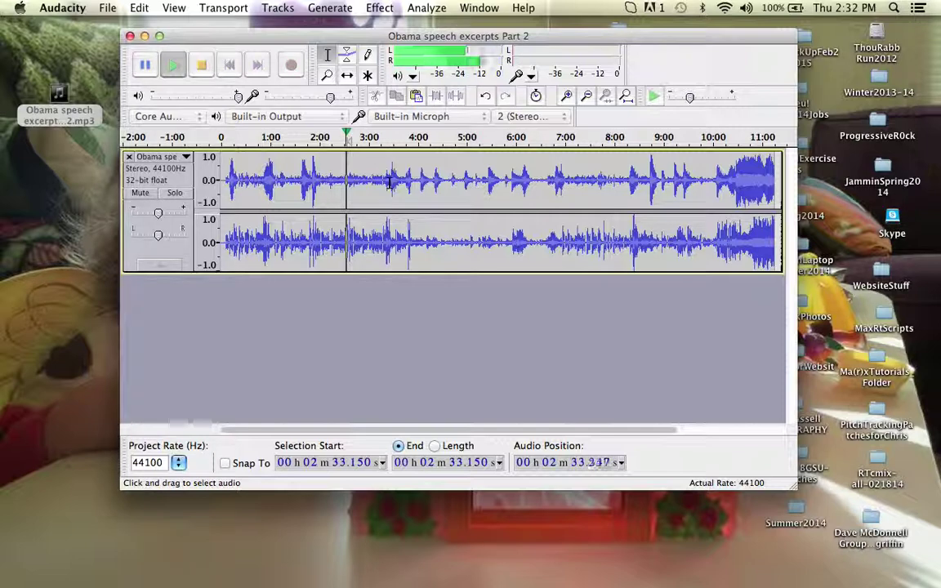
{"action": "key", "text": "space"}
{"action": "left_click", "coordinate": [438, 179]}
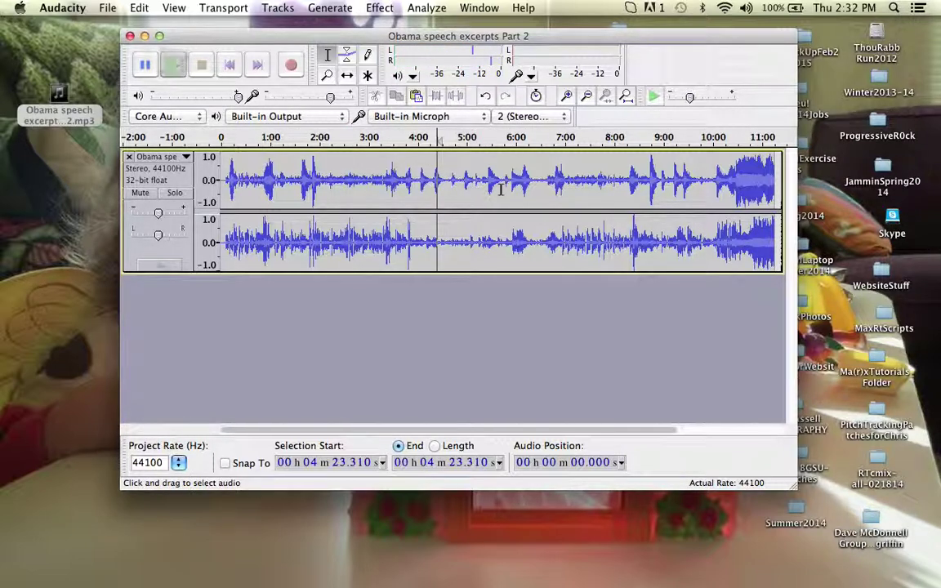
{"action": "key", "text": "space"}
{"action": "key", "text": "space"}
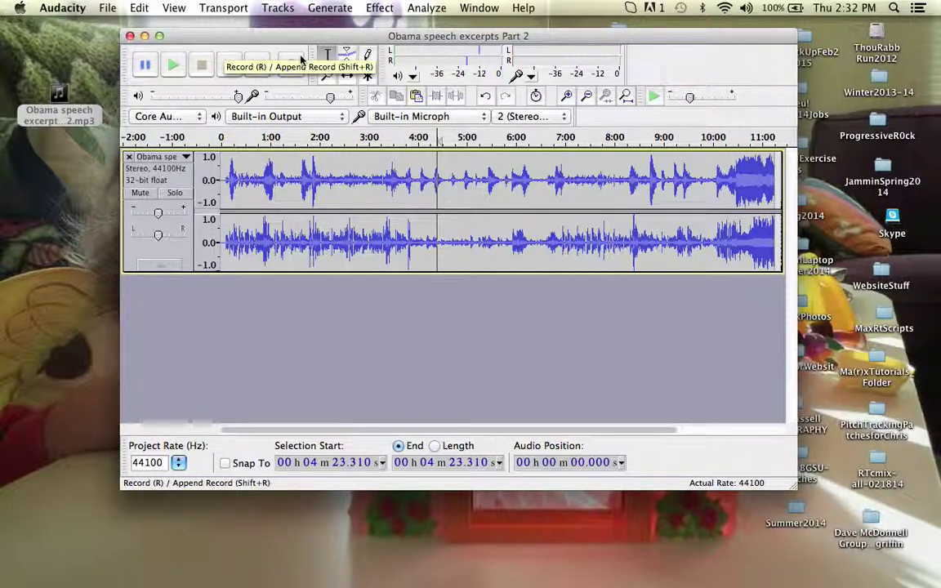
Turn pause on and off, and briefly play the speech track from about 4:23 before stopping it
{"action": "left_click", "coordinate": [142, 70]}
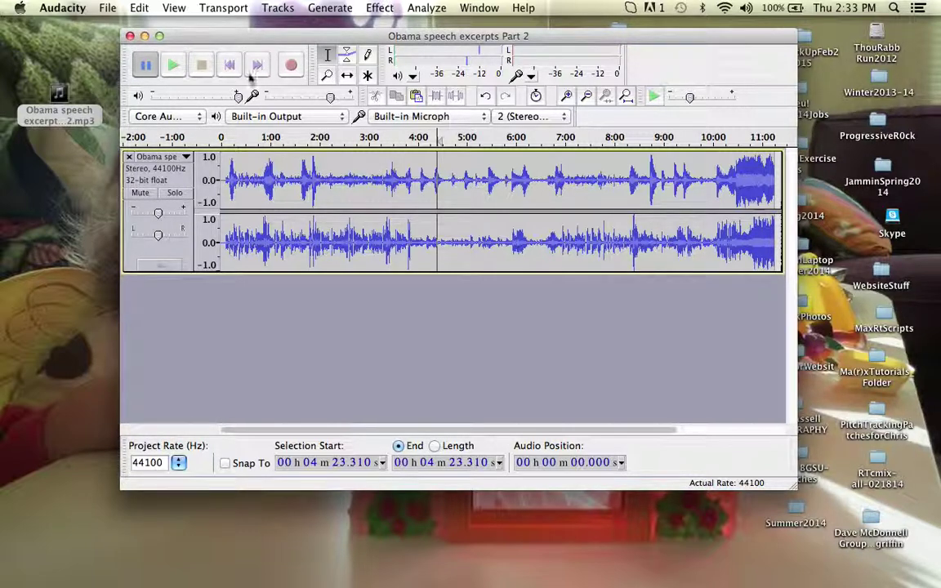
{"action": "left_click", "coordinate": [143, 65]}
{"action": "left_click", "coordinate": [201, 66]}
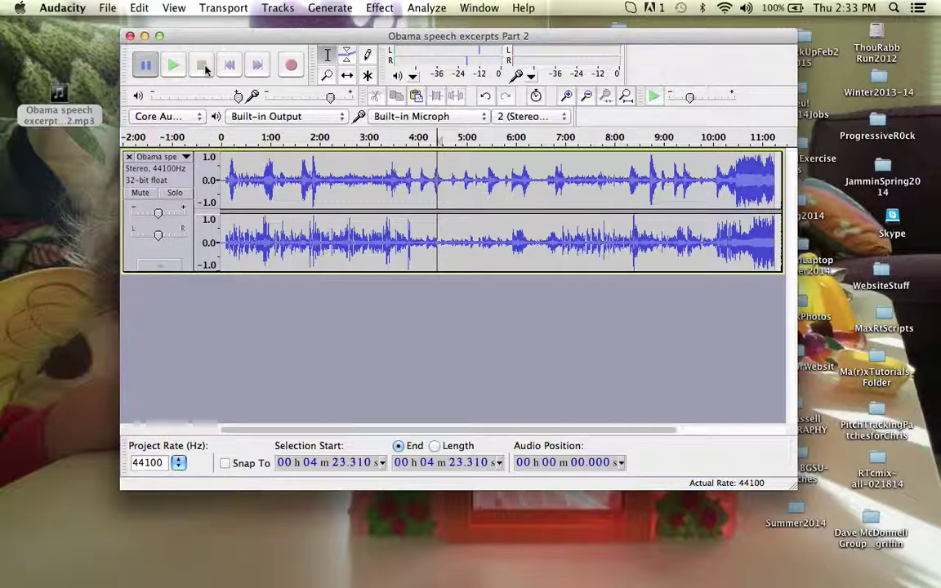
{"action": "left_click", "coordinate": [154, 65]}
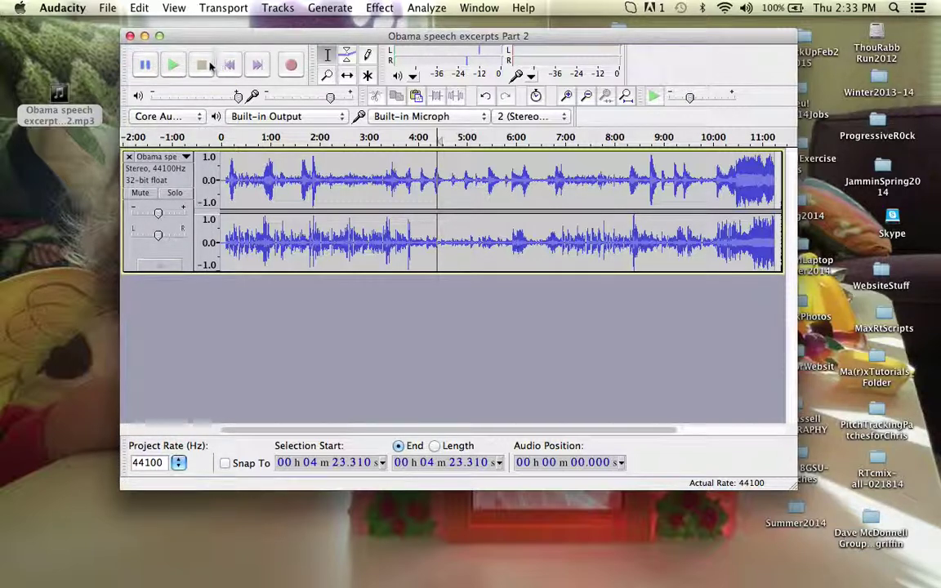
{"action": "left_click", "coordinate": [178, 65]}
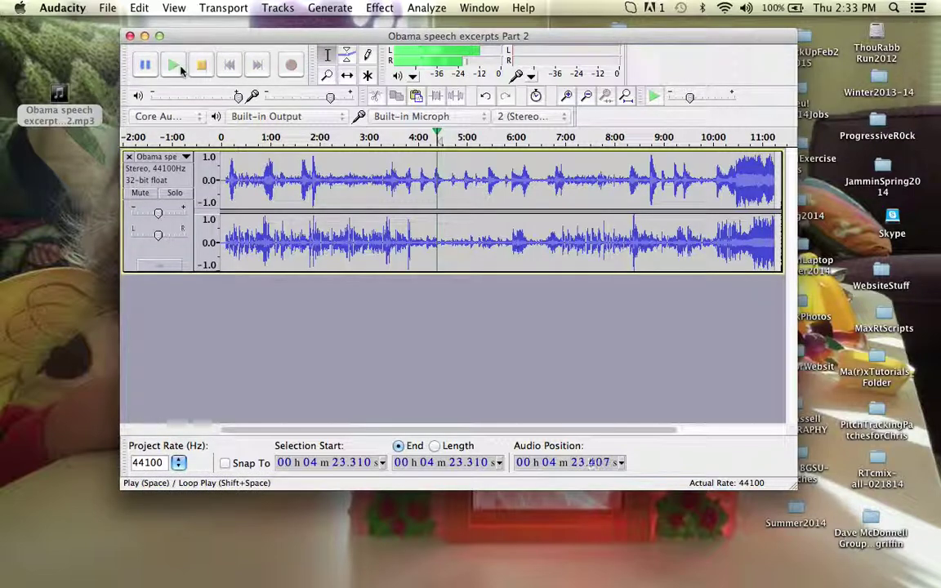
{"action": "left_click", "coordinate": [204, 69]}
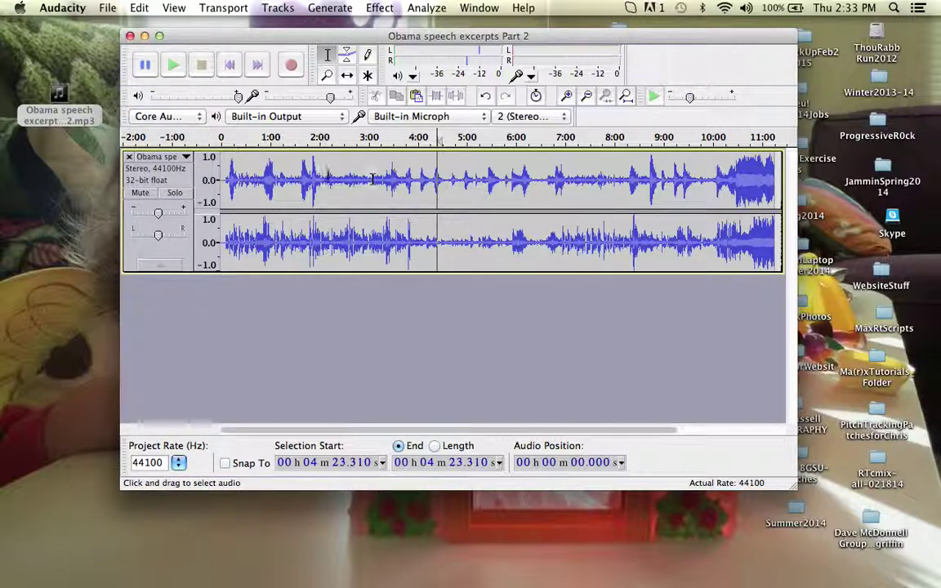
Move the Audacity window up against the menu bar and enlarge it in both directions
{"action": "left_click_drag", "start_coordinate": [349, 32], "coordinate": [344, 5]}
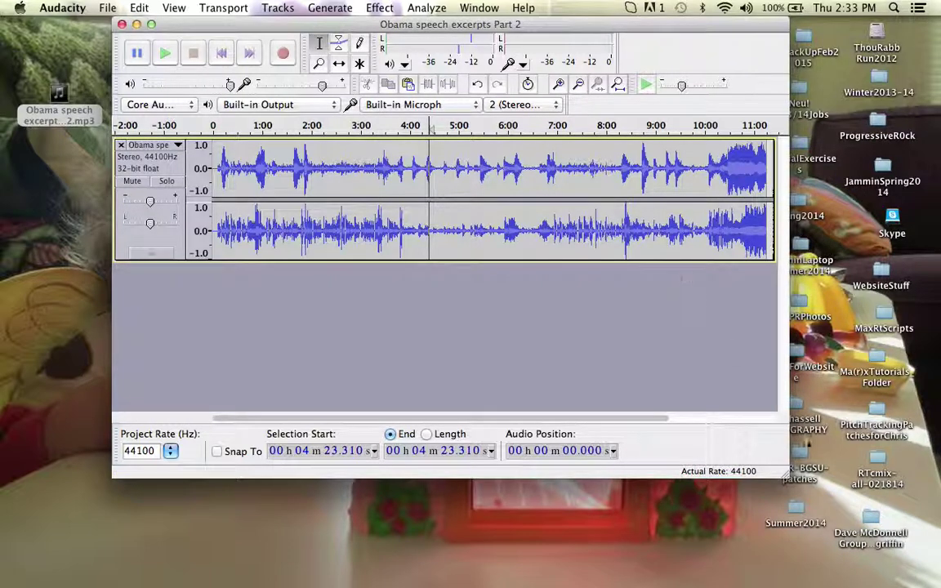
{"action": "left_click_drag", "start_coordinate": [787, 475], "coordinate": [841, 523]}
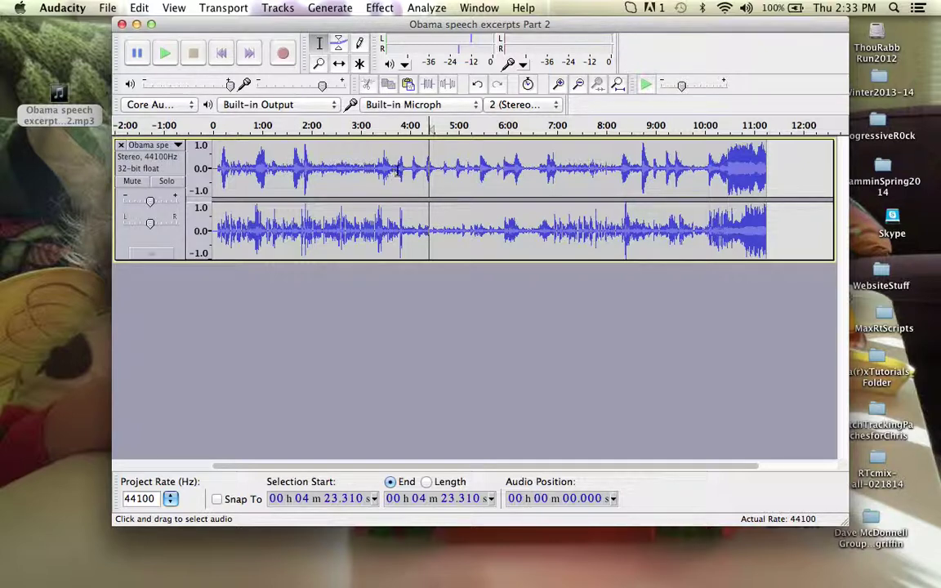
Switch to Word's Document1, complete the Edit/Cut entry under Important Audacity Shortcuts as "cmd/ctrl i", and put the document away
{"action": "key", "text": "super+Tab"}
{"action": "left_click_drag", "start_coordinate": [420, 63], "coordinate": [604, 143]}
{"action": "scroll", "coordinate": [551, 288], "scroll_direction": "down", "scroll_amount": 5}
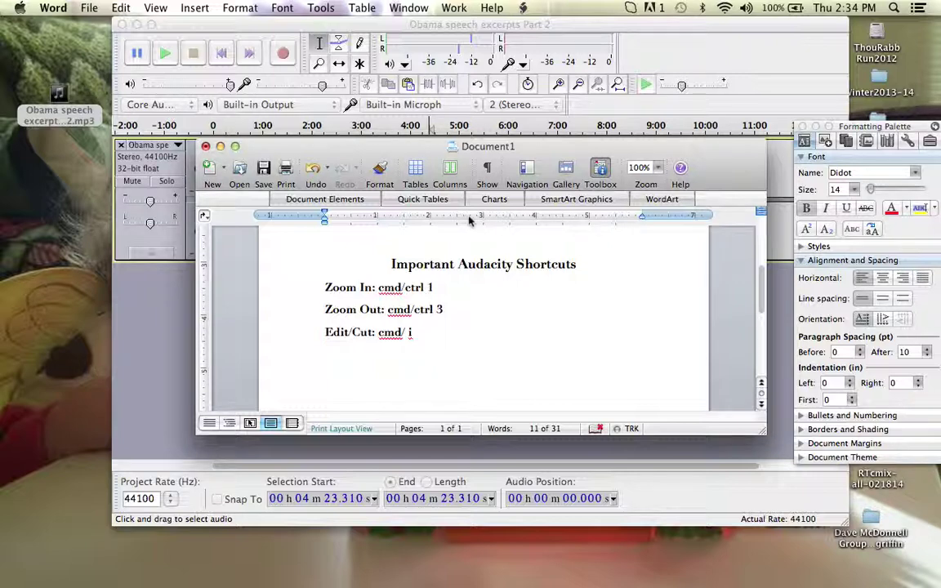
{"action": "key", "text": "Left"}
{"action": "type", "text": "ctrl"}
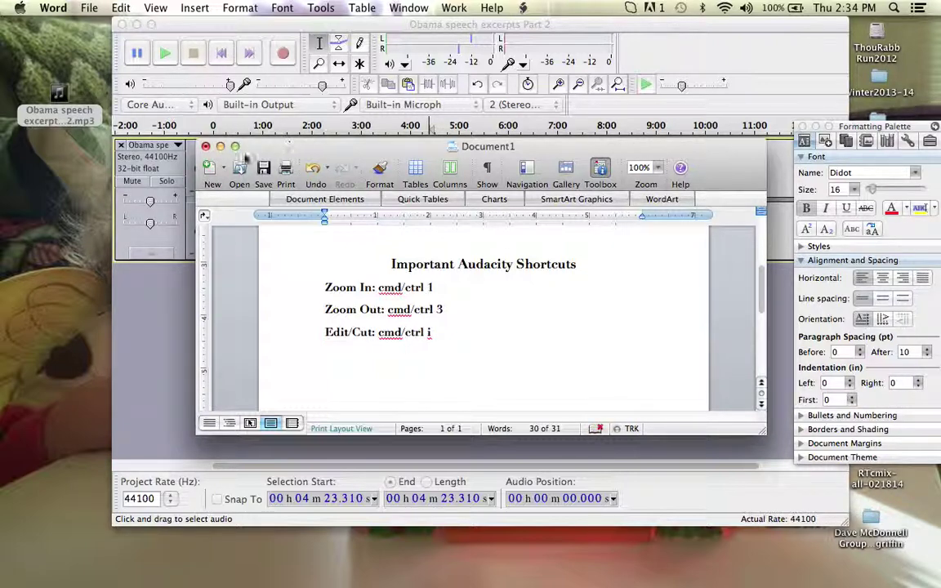
{"action": "left_click_drag", "start_coordinate": [294, 144], "coordinate": [295, 23]}
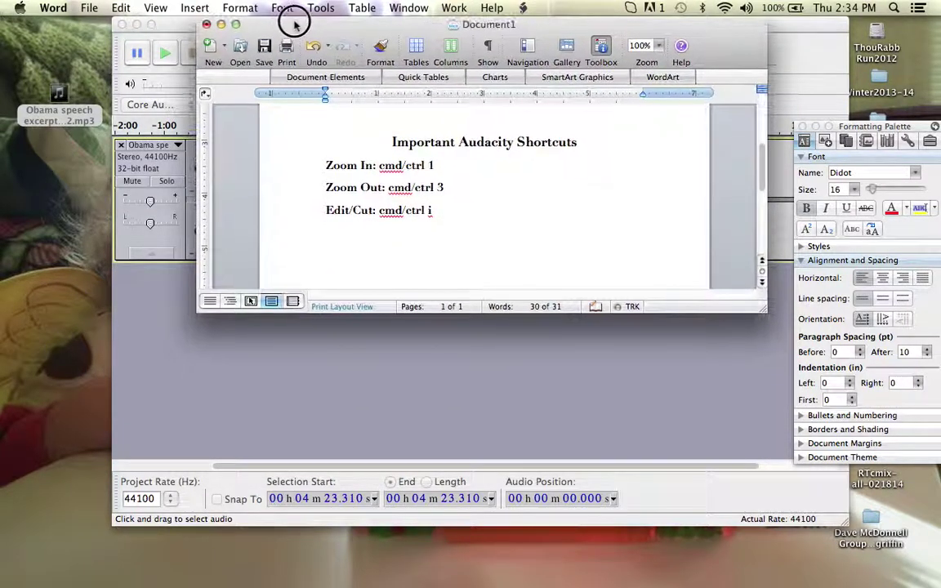
{"action": "left_click", "coordinate": [207, 25]}
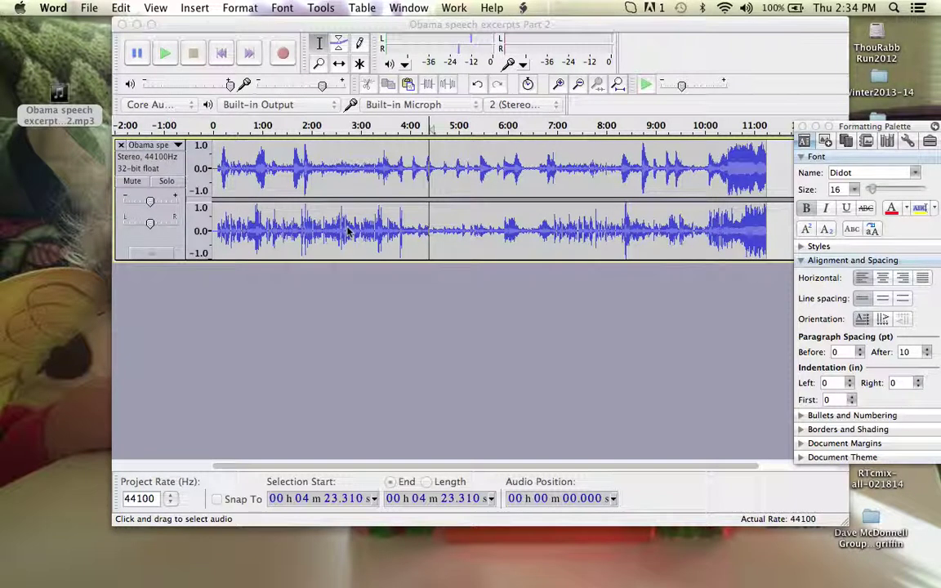
Return to Audacity and audition the speech track from about 0:48 for roughly ten seconds
{"action": "left_click", "coordinate": [258, 137]}
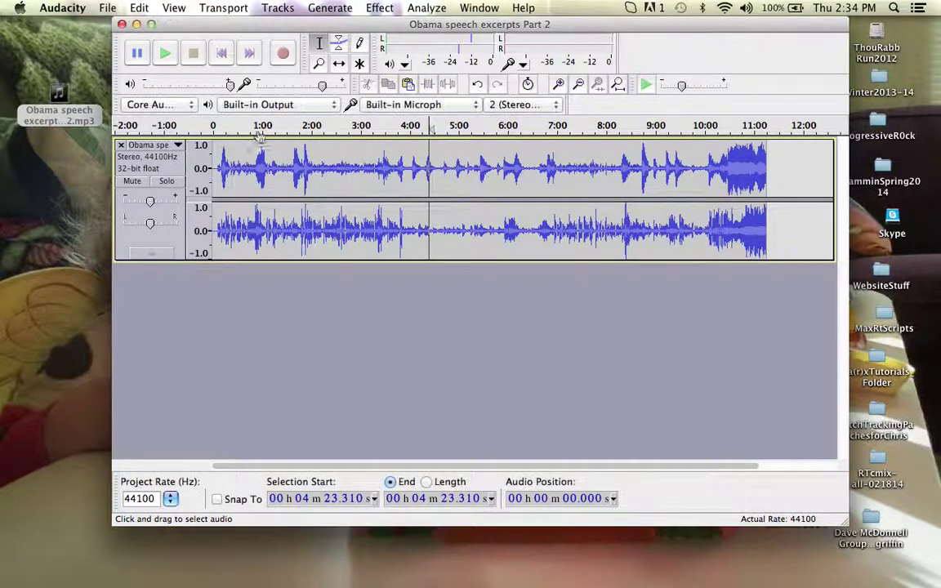
{"action": "left_click", "coordinate": [252, 158]}
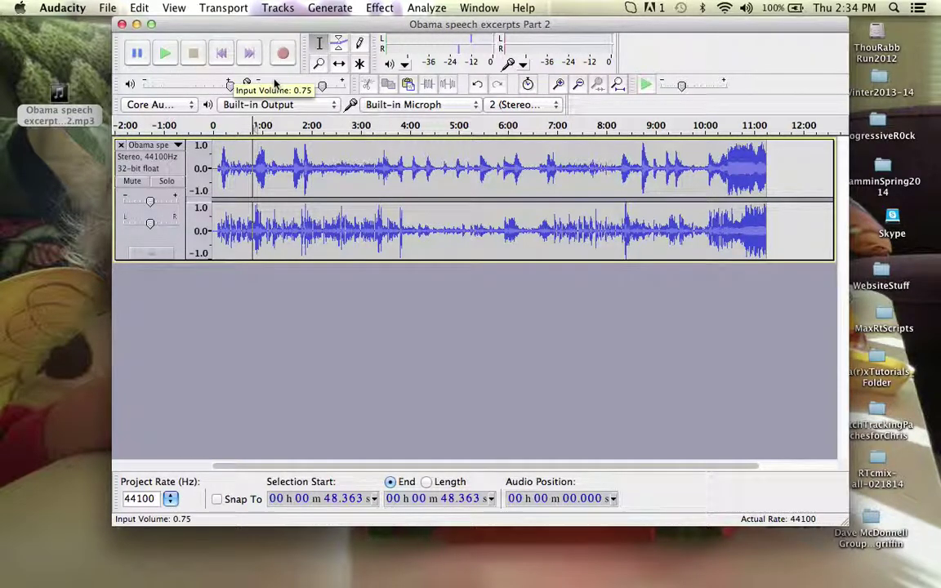
{"action": "key", "text": "space"}
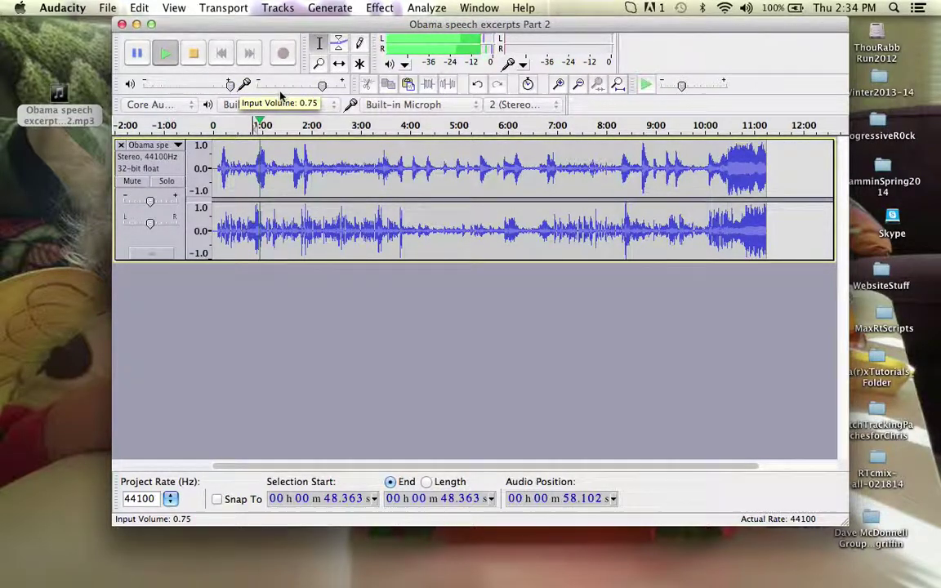
{"action": "key", "text": "space"}
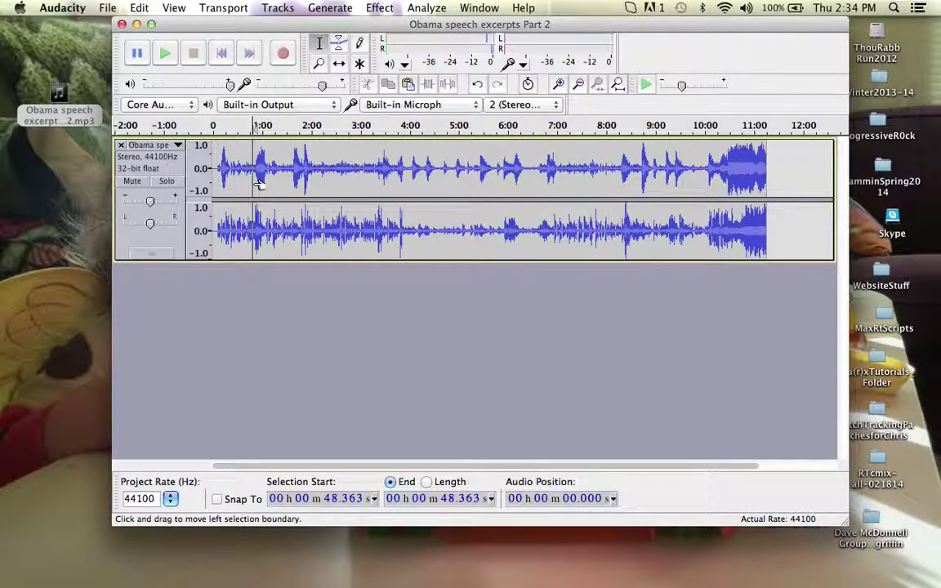
Try zooming the timeline out and in, and audition the speech track from about 1:08
{"action": "key", "text": "super+3"}
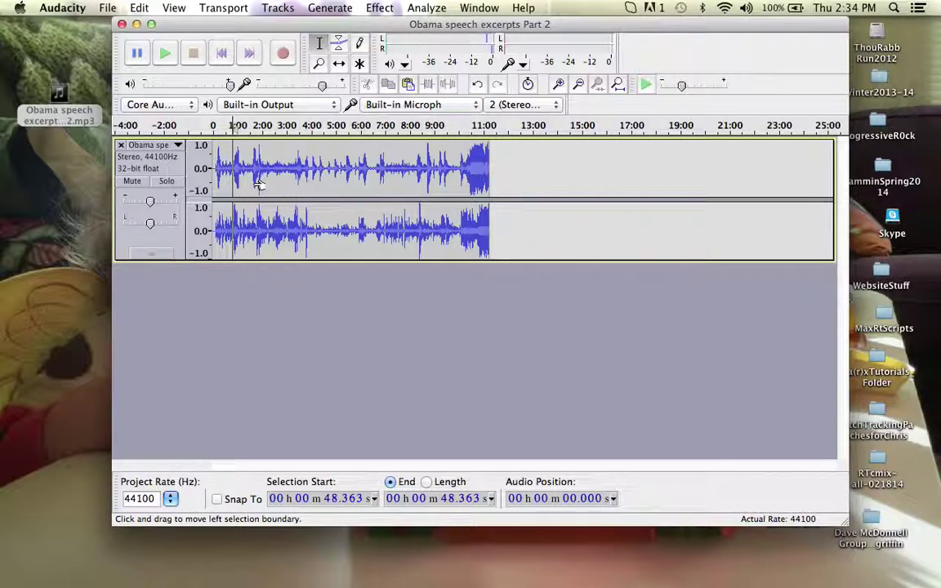
{"action": "key", "text": "super+1"}
{"action": "key", "text": "super+1"}
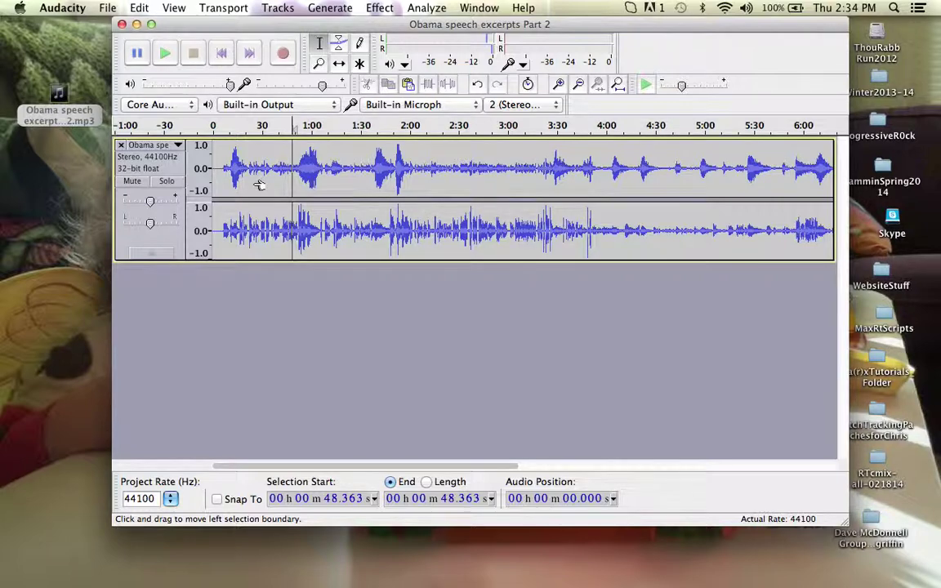
{"action": "left_click", "coordinate": [325, 169]}
{"action": "key", "text": "space"}
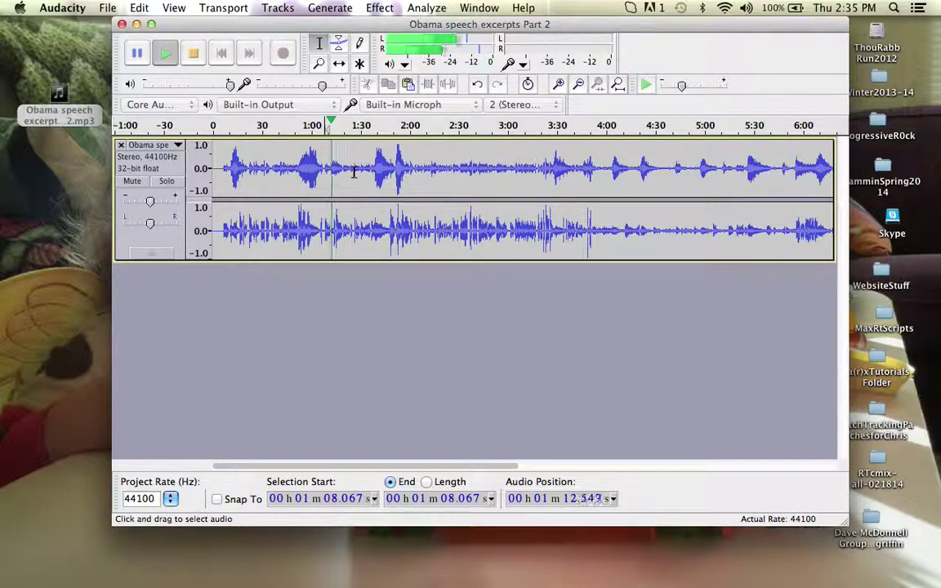
{"action": "key", "text": "space"}
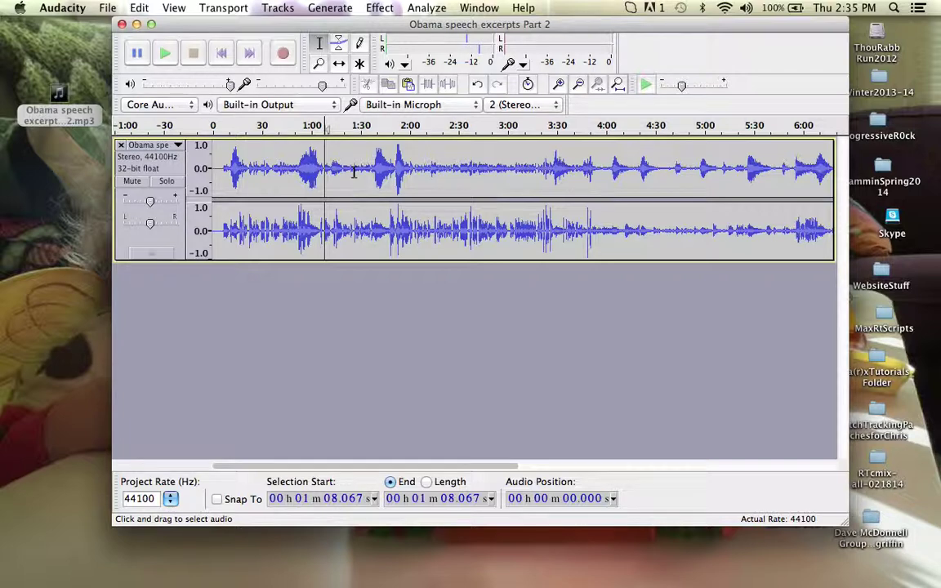
Zoom in on the waveform around 1:08 and audition the speech track from about 1:08.5 for a few seconds
{"action": "key", "text": "super+1"}
{"action": "key", "text": "super+1"}
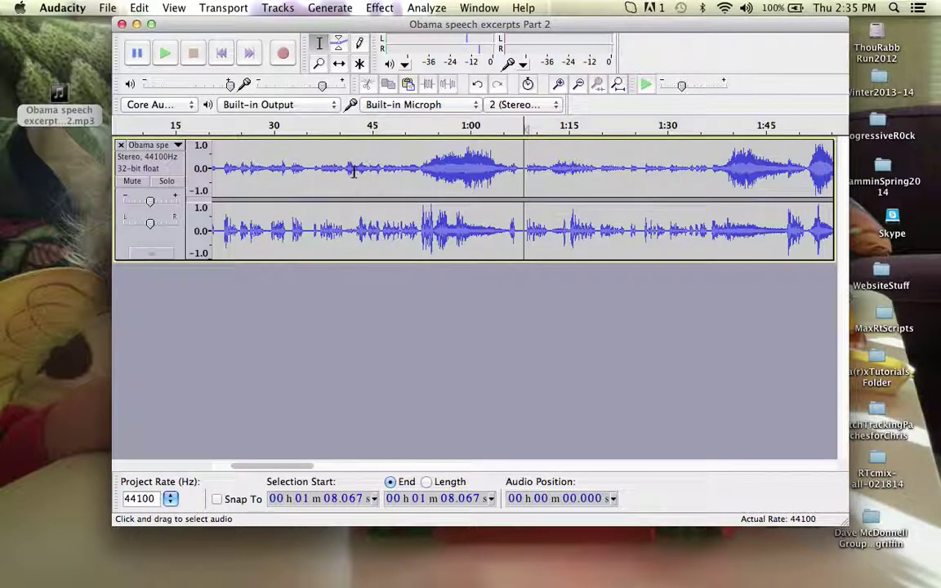
{"action": "key", "text": "super+1"}
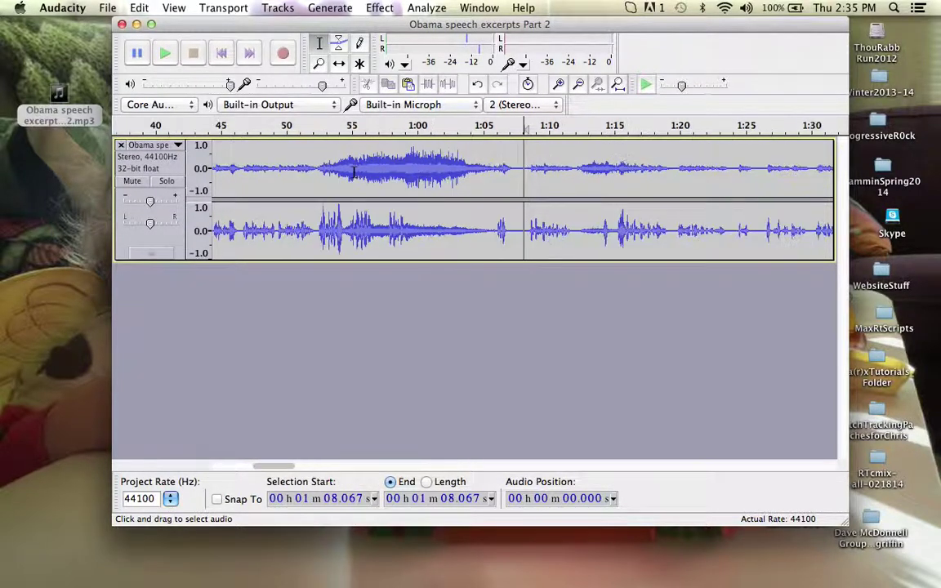
{"action": "left_click", "coordinate": [530, 171]}
{"action": "key", "text": "space"}
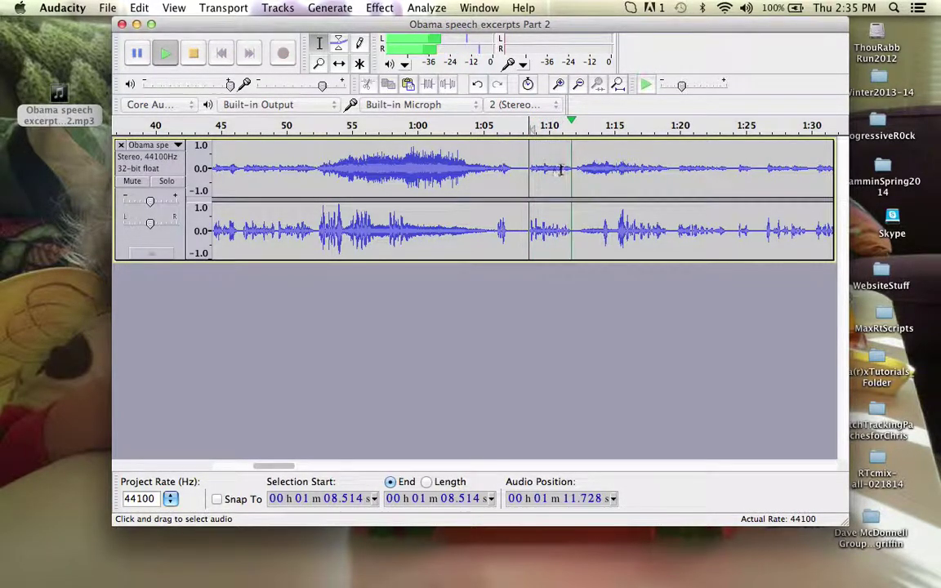
{"action": "key", "text": "space"}
Magnify the passage around 1:10.6 and audition the speech track from about 1:09.7
{"action": "left_click", "coordinate": [556, 167]}
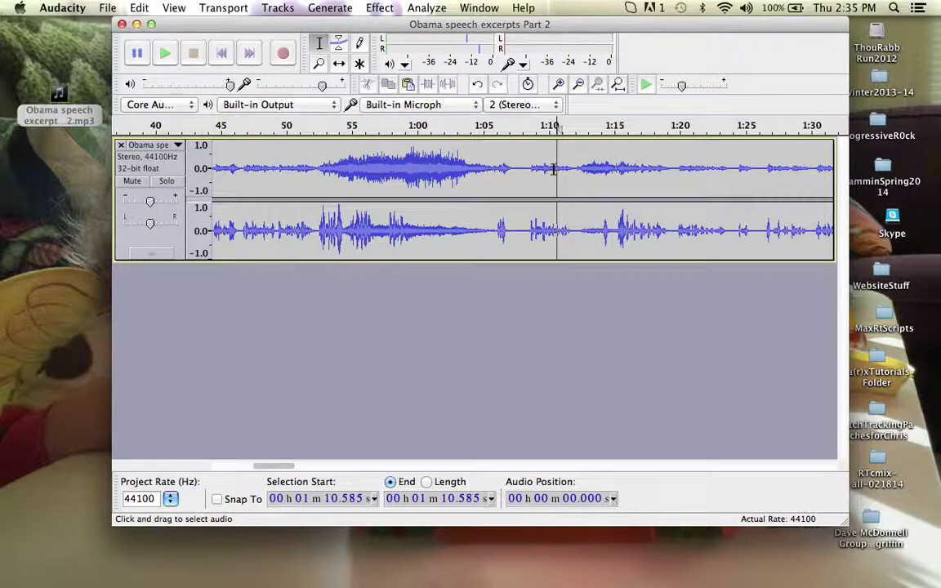
{"action": "key", "text": "super+1"}
{"action": "key", "text": "super+1"}
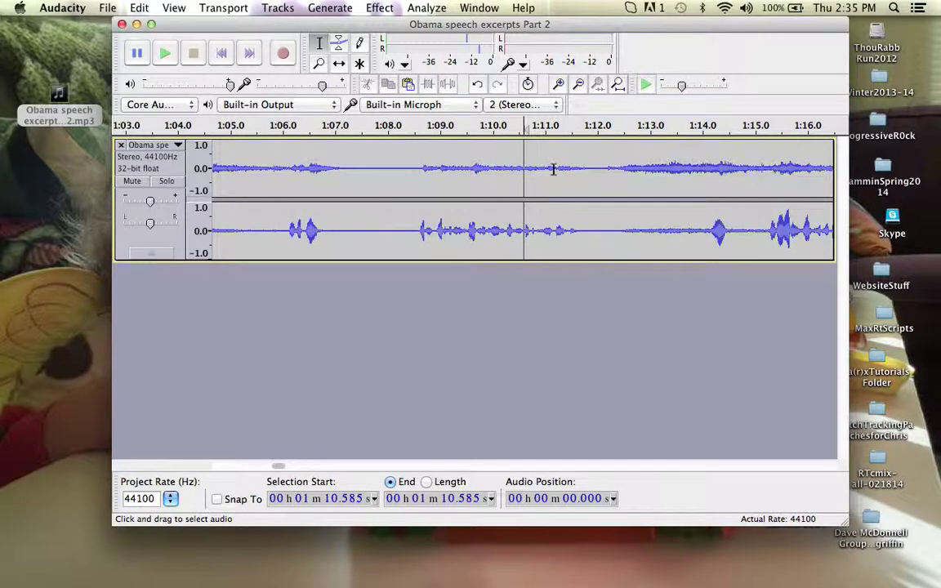
{"action": "key", "text": "super+1"}
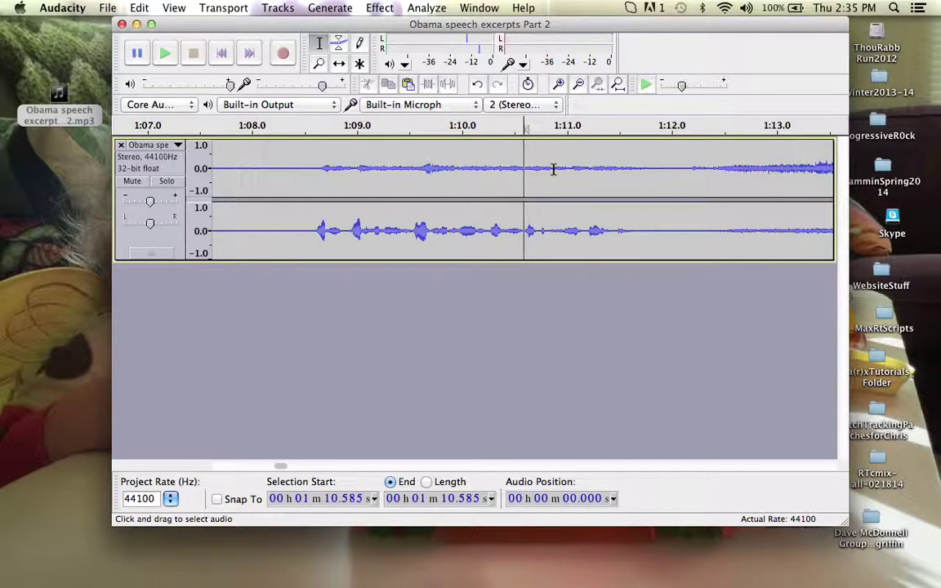
{"action": "left_click", "coordinate": [433, 169]}
{"action": "key", "text": "space"}
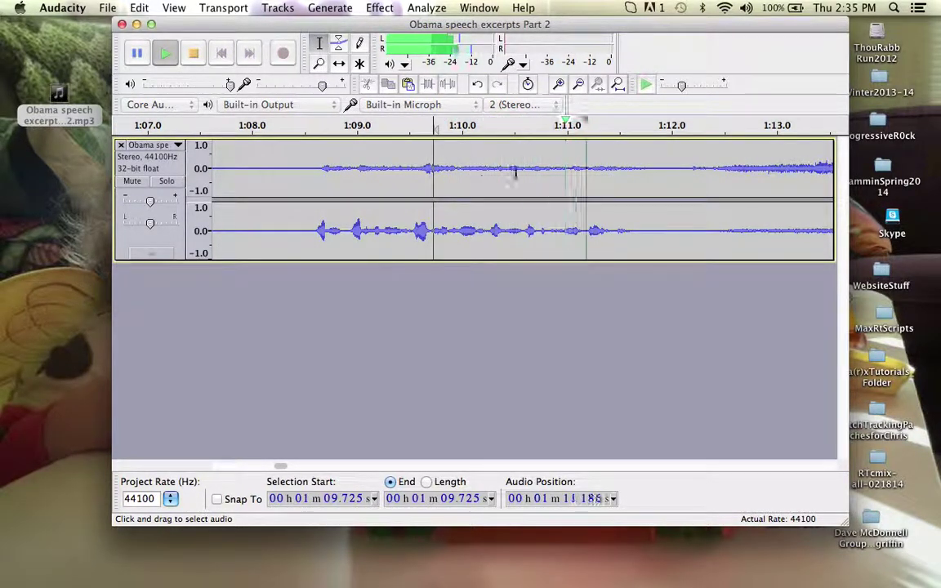
{"action": "key", "text": "space"}
Audition the phrase from about 1:10.60 and again from about 1:10.56 to find where it begins
{"action": "left_click", "coordinate": [525, 230]}
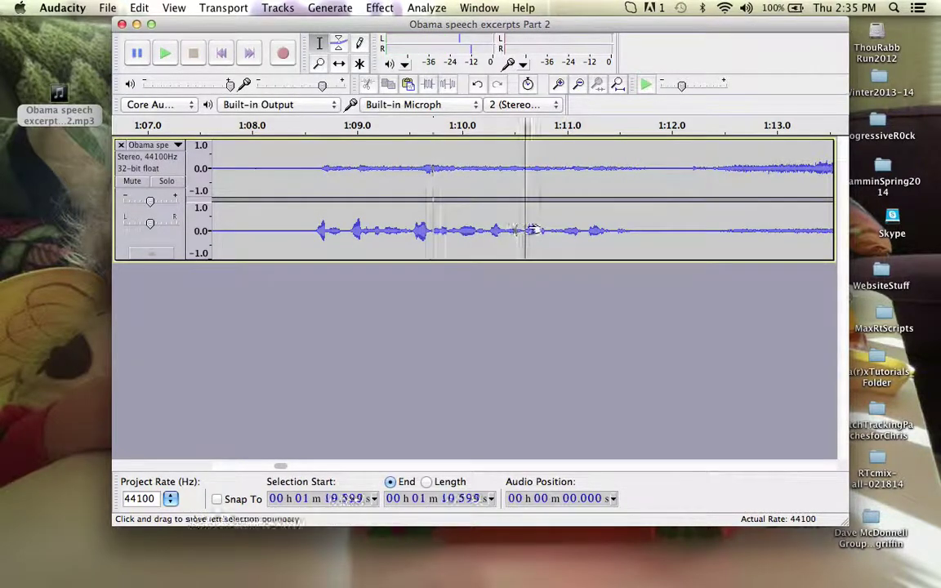
{"action": "key", "text": "space"}
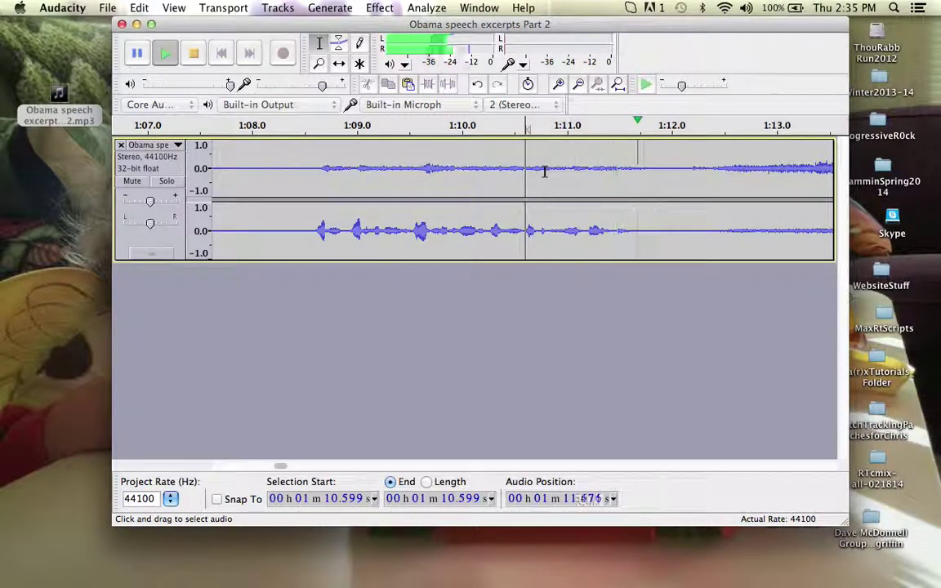
{"action": "key", "text": "space"}
{"action": "left_click", "coordinate": [521, 231]}
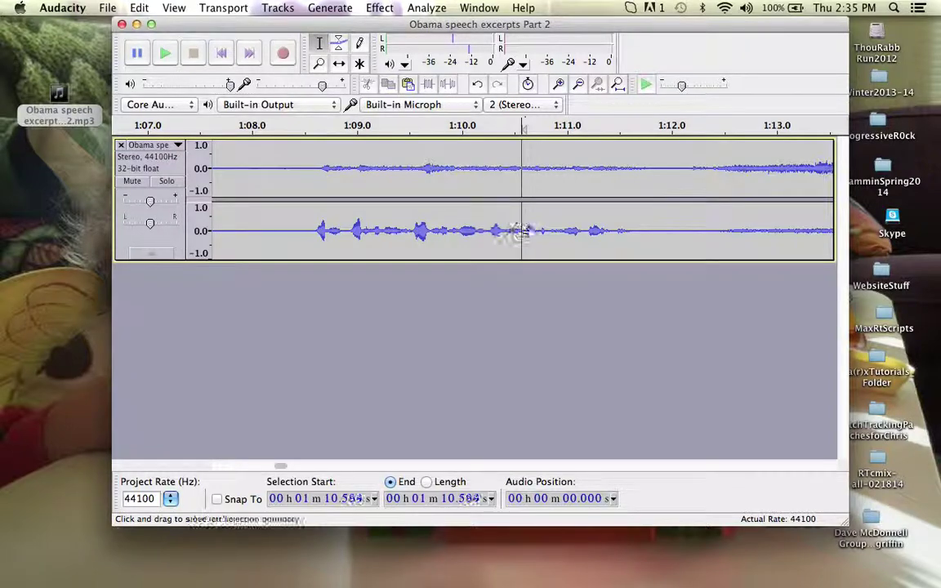
{"action": "key", "text": "space"}
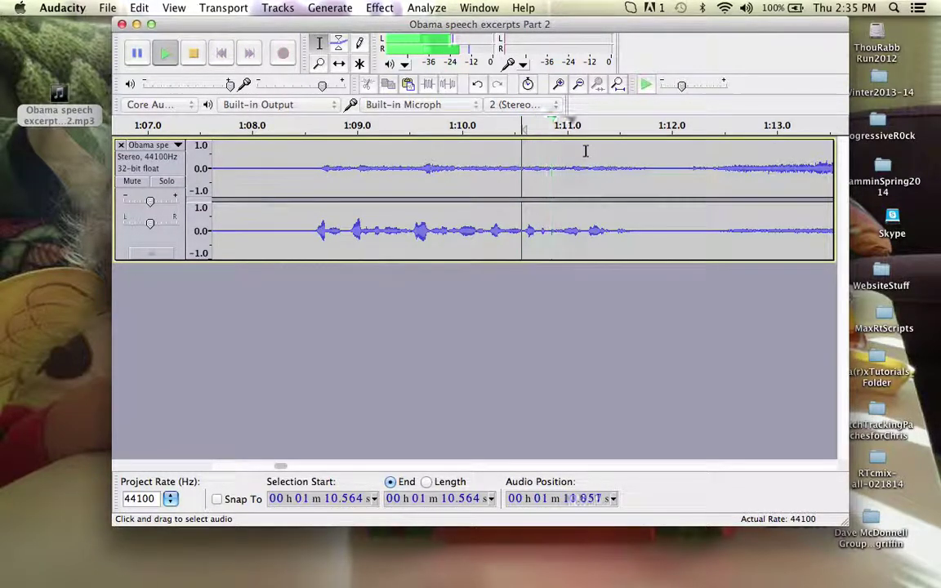
{"action": "key", "text": "space"}
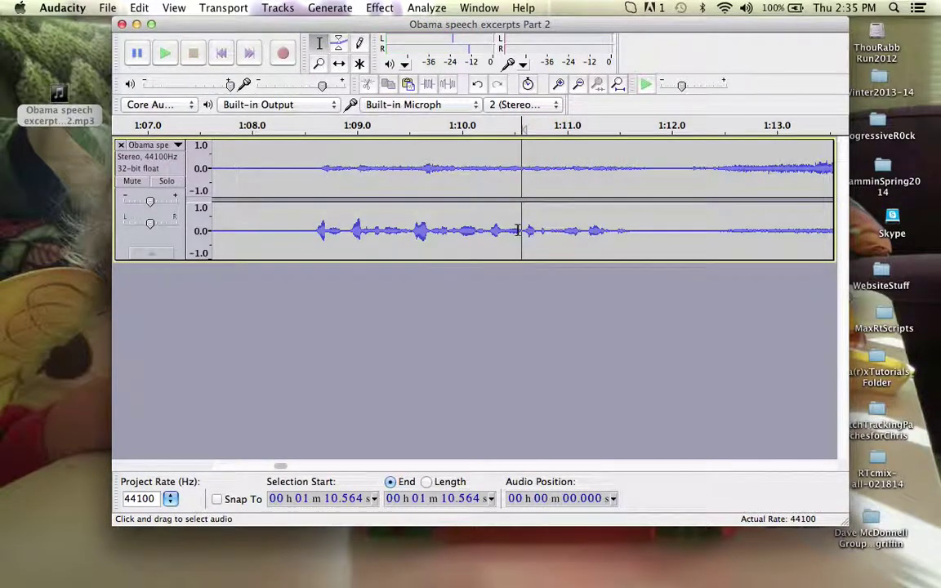
Zoom in one level and audition the phrase's beginning from 1:10.540 and from 1:10.515
{"action": "key", "text": "super+1"}
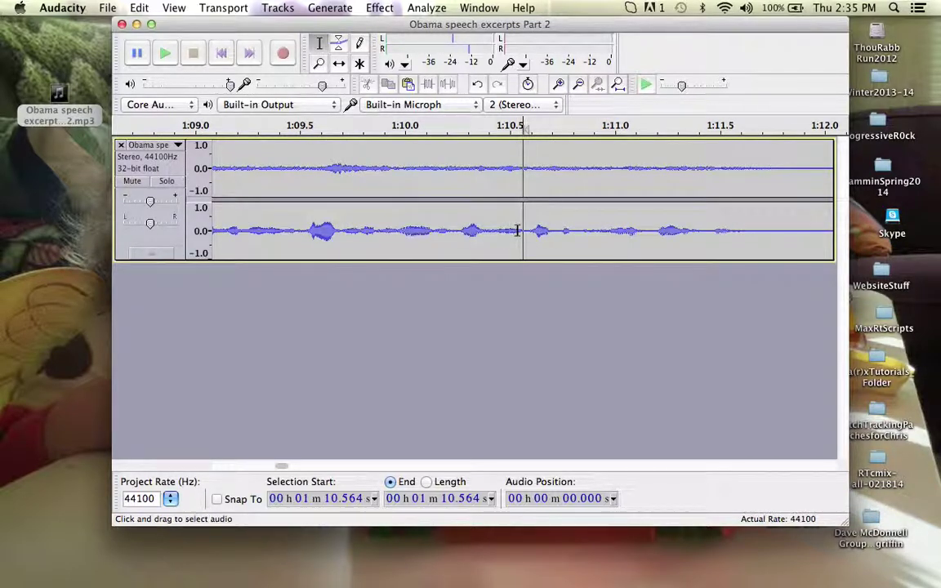
{"action": "left_click", "coordinate": [517, 232]}
{"action": "key", "text": "space"}
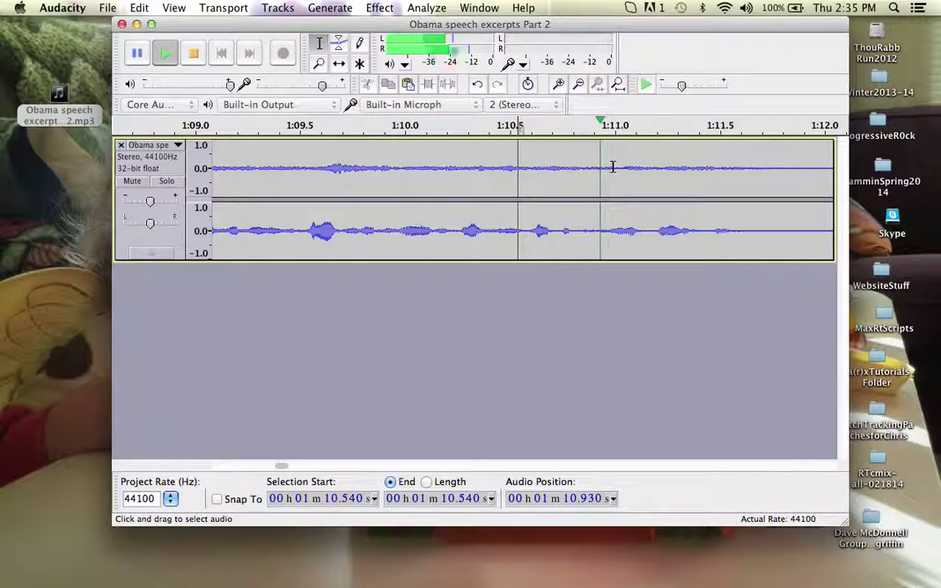
{"action": "key", "text": "space"}
{"action": "left_click", "coordinate": [513, 231]}
{"action": "key", "text": "space"}
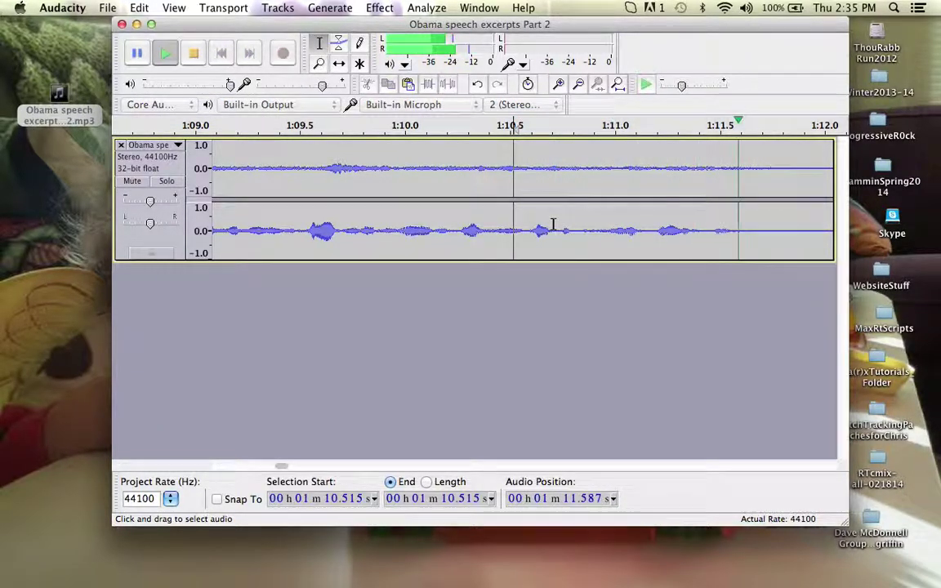
{"action": "key", "text": "space"}
Place the edit cursor just before the phrase at 1:10.491, magnified one more level, and check it by playing from there
{"action": "left_click", "coordinate": [511, 231]}
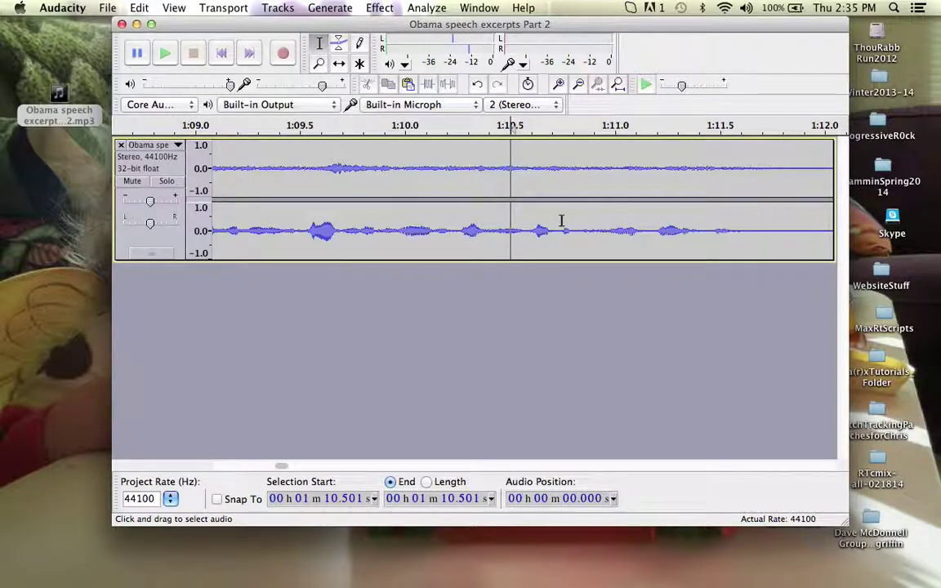
{"action": "key", "text": "super+1"}
{"action": "left_click", "coordinate": [519, 231]}
{"action": "key", "text": "space"}
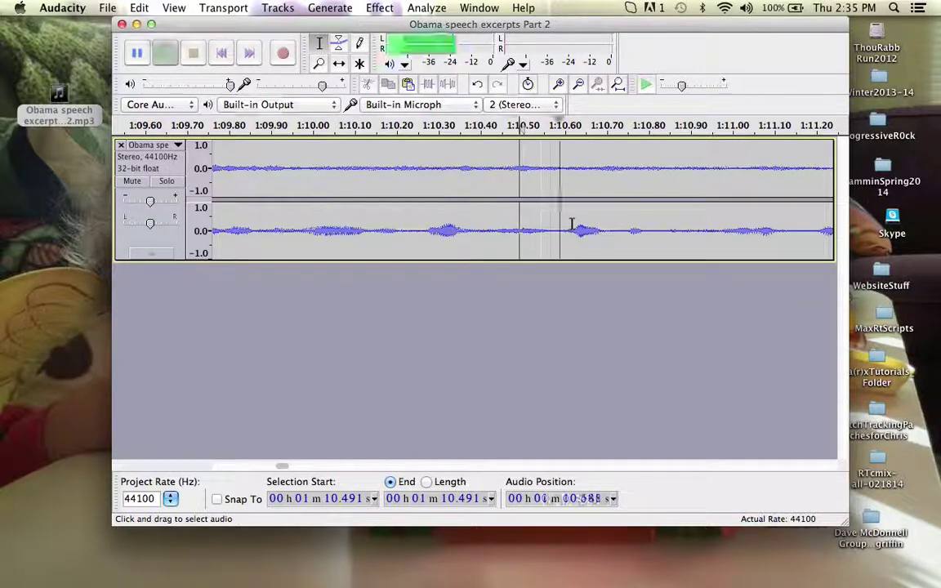
{"action": "key", "text": "space"}
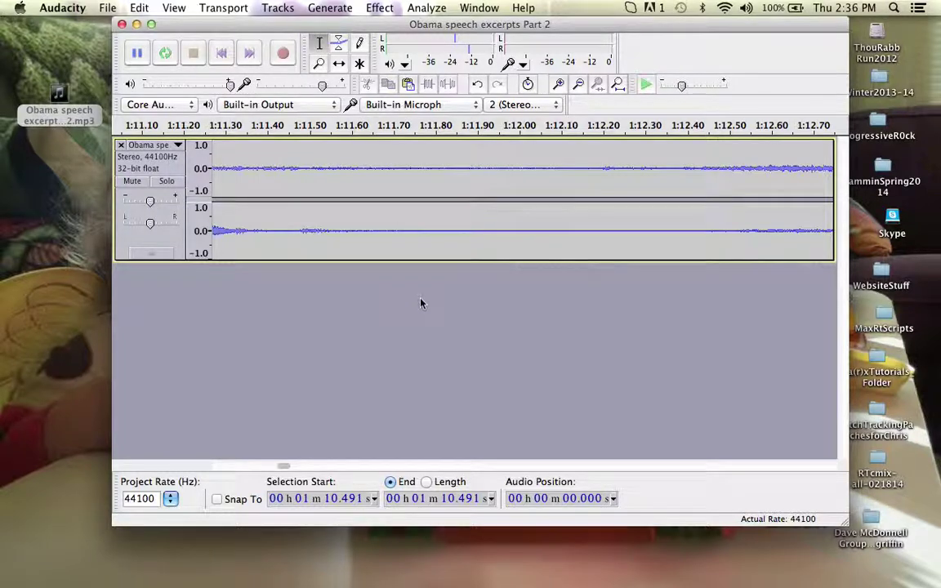
Split the speech track at 1:10.491 and time-shift the following clip so it starts at about 1:10.65, leaving a gap
{"action": "scroll", "coordinate": [421, 303], "scroll_direction": "left", "scroll_amount": 5}
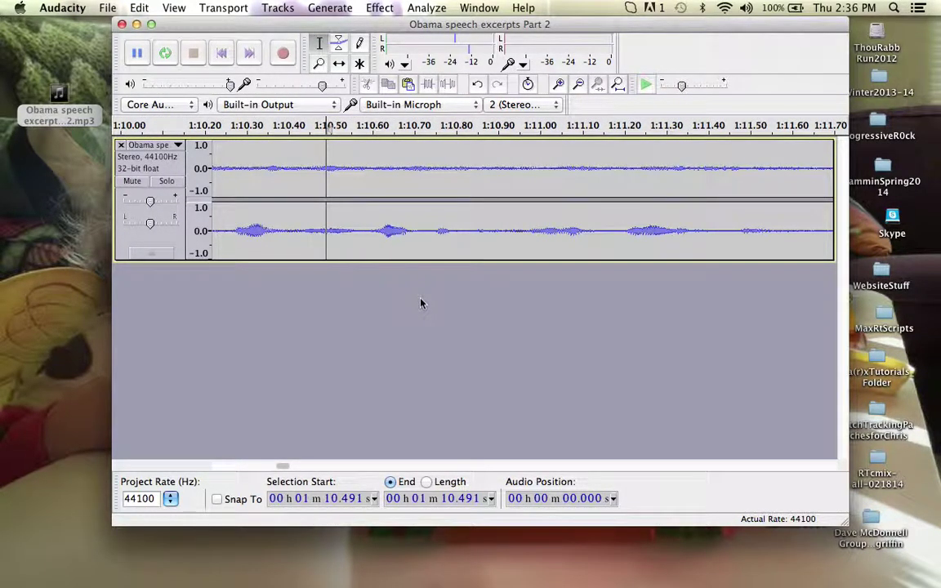
{"action": "scroll", "coordinate": [421, 304], "scroll_direction": "left", "scroll_amount": 3}
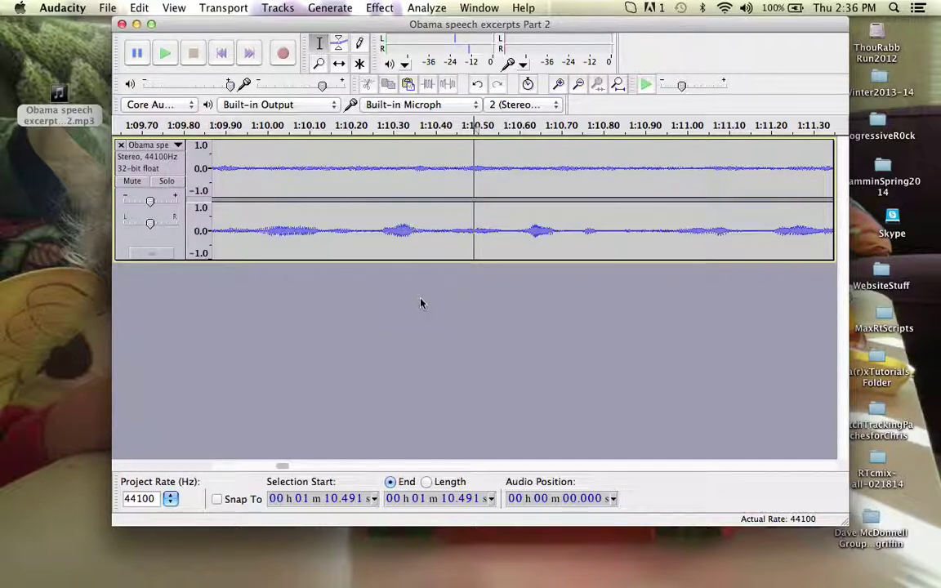
{"action": "scroll", "coordinate": [421, 303], "scroll_direction": "left", "scroll_amount": 3}
{"action": "scroll", "coordinate": [421, 303], "scroll_direction": "right", "scroll_amount": 3}
{"action": "scroll", "coordinate": [420, 304], "scroll_direction": "left", "scroll_amount": 3}
{"action": "scroll", "coordinate": [421, 303], "scroll_direction": "right", "scroll_amount": 3}
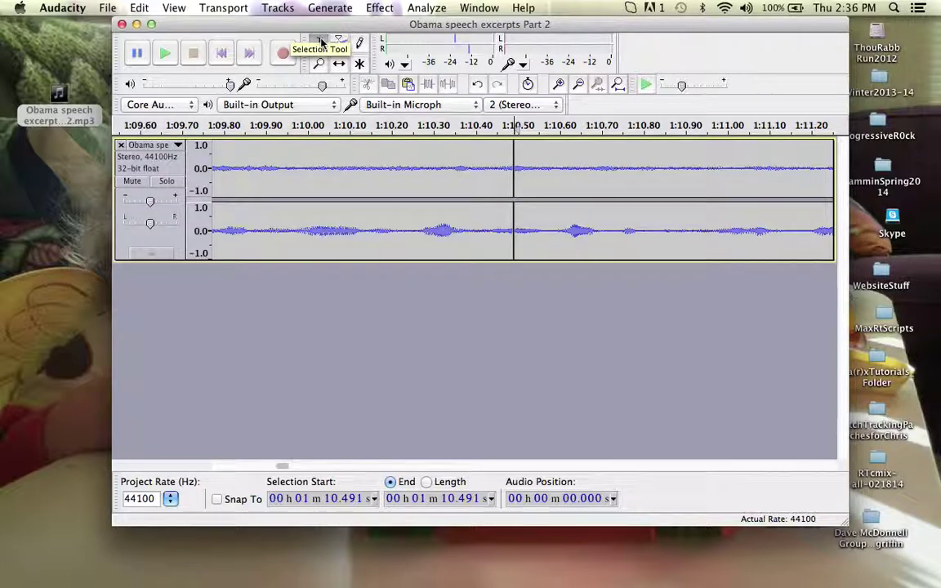
{"action": "left_click", "coordinate": [338, 64]}
{"action": "left_click_drag", "start_coordinate": [580, 180], "coordinate": [664, 184]}
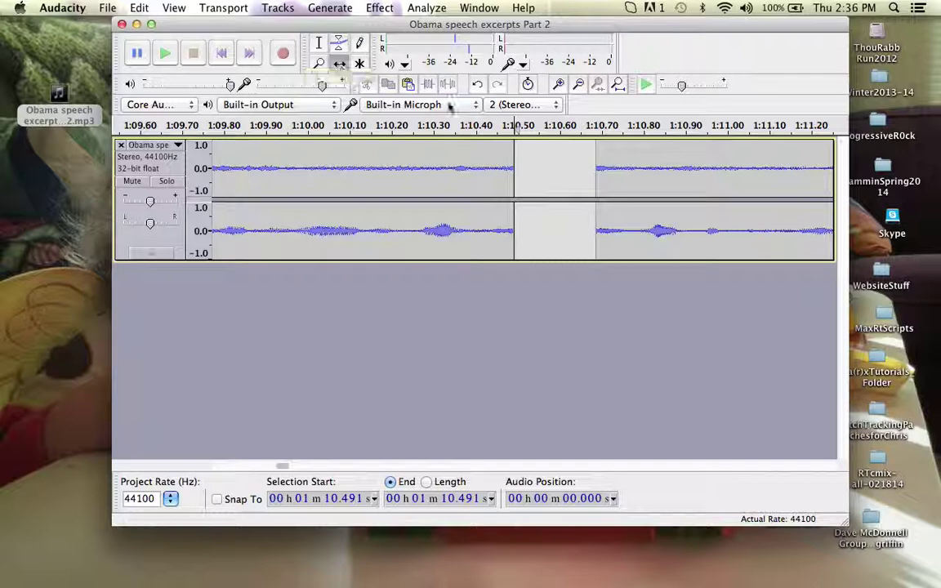
{"action": "mouse_move", "coordinate": [624, 185]}
{"action": "left_mouse_down"}
{"action": "mouse_move", "coordinate": [542, 185]}
{"action": "mouse_move", "coordinate": [647, 185]}
{"action": "mouse_move", "coordinate": [525, 185]}
{"action": "mouse_move", "coordinate": [615, 187]}
{"action": "left_mouse_up"}
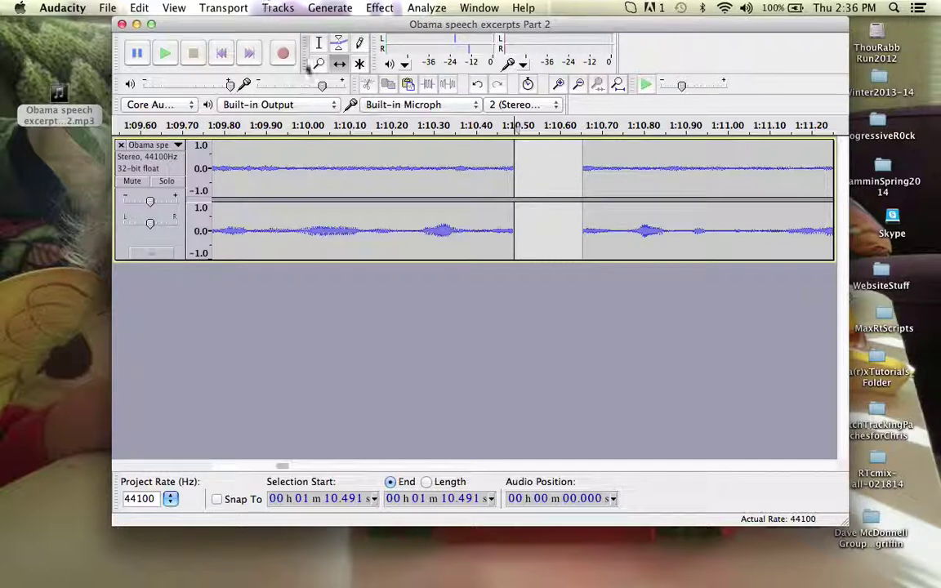
Audition the separated phrase from the gap at about 1:10.56 and split the track after it at 1:12.349
{"action": "left_click", "coordinate": [319, 43]}
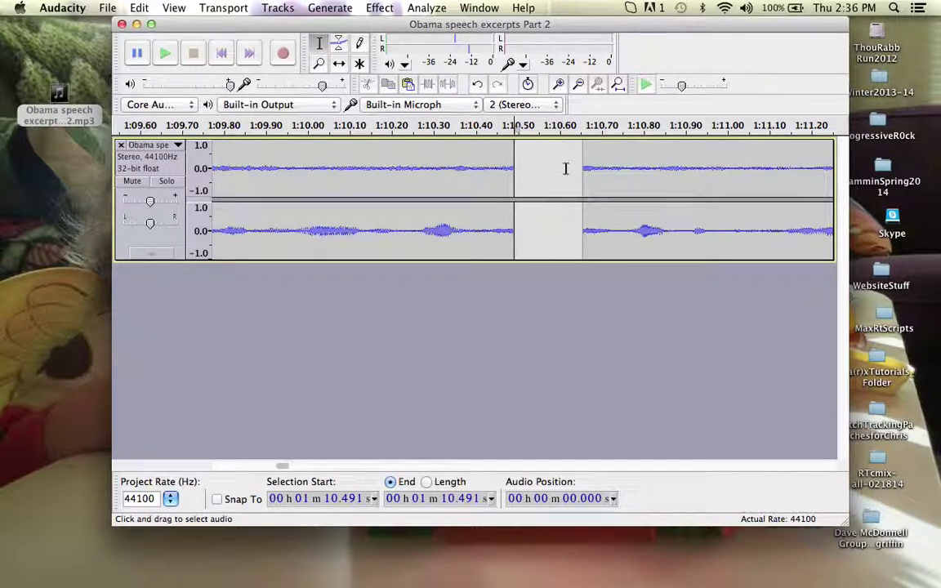
{"action": "key", "text": "super+3"}
{"action": "key", "text": "super+3"}
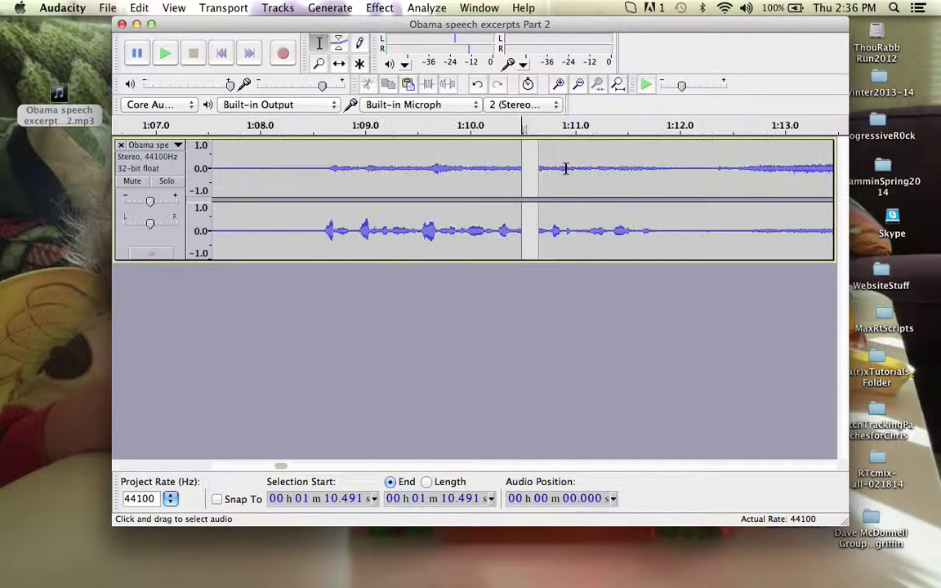
{"action": "left_click", "coordinate": [530, 170]}
{"action": "key", "text": "space"}
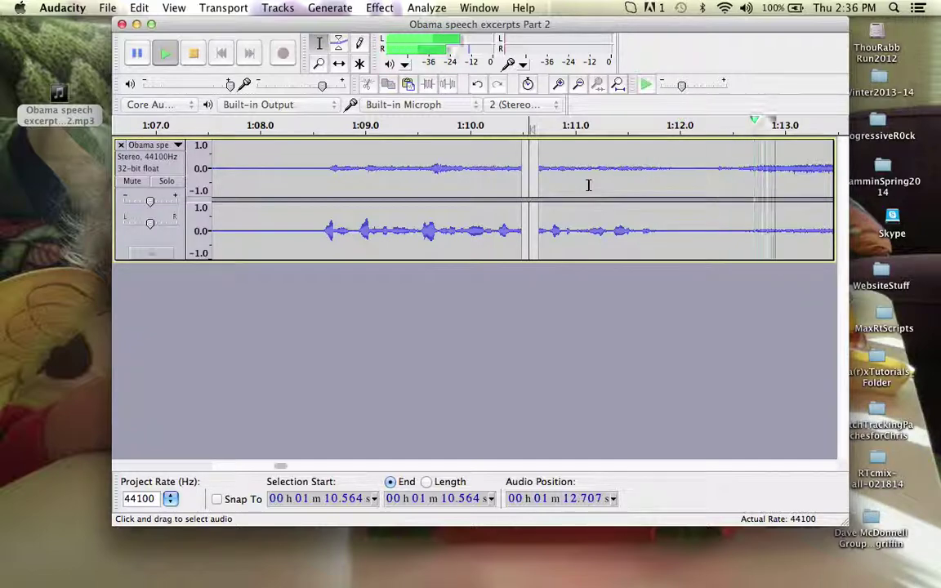
{"action": "key", "text": "space"}
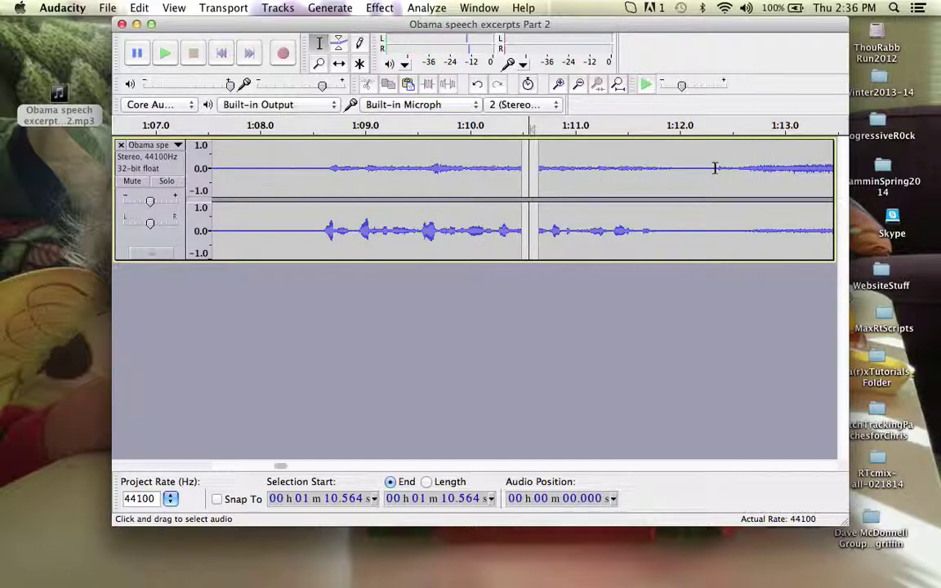
{"action": "left_click", "coordinate": [716, 168]}
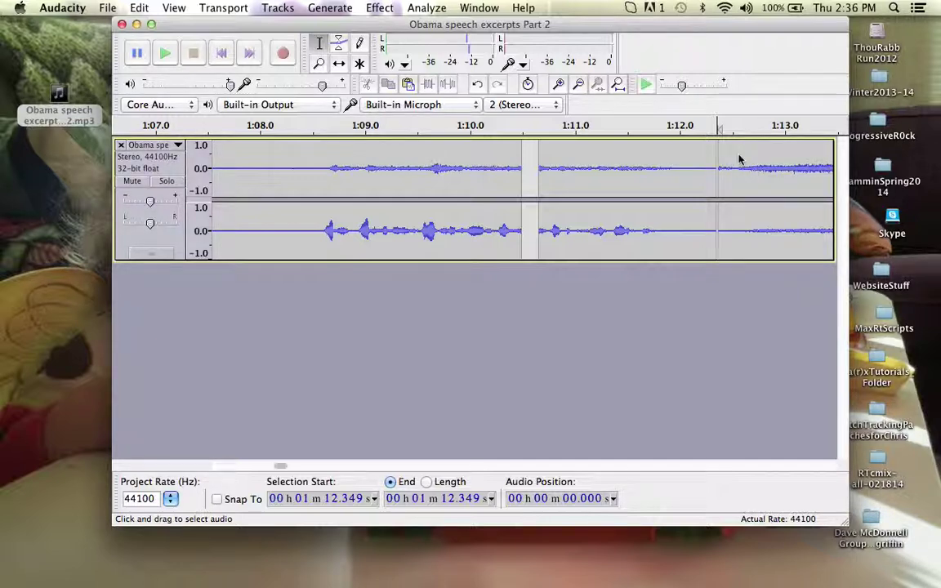
Time-shift the final clip to start at about 1:12.66 and the phrase clip to about 1:10.71, leaving gaps around the phrase
{"action": "left_click", "coordinate": [338, 65]}
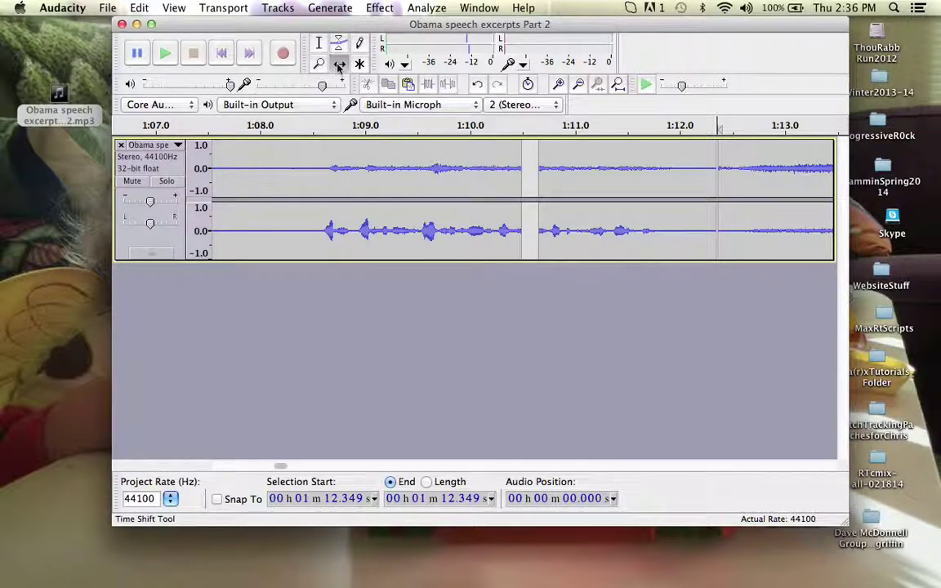
{"action": "left_click_drag", "start_coordinate": [644, 183], "coordinate": [636, 184]}
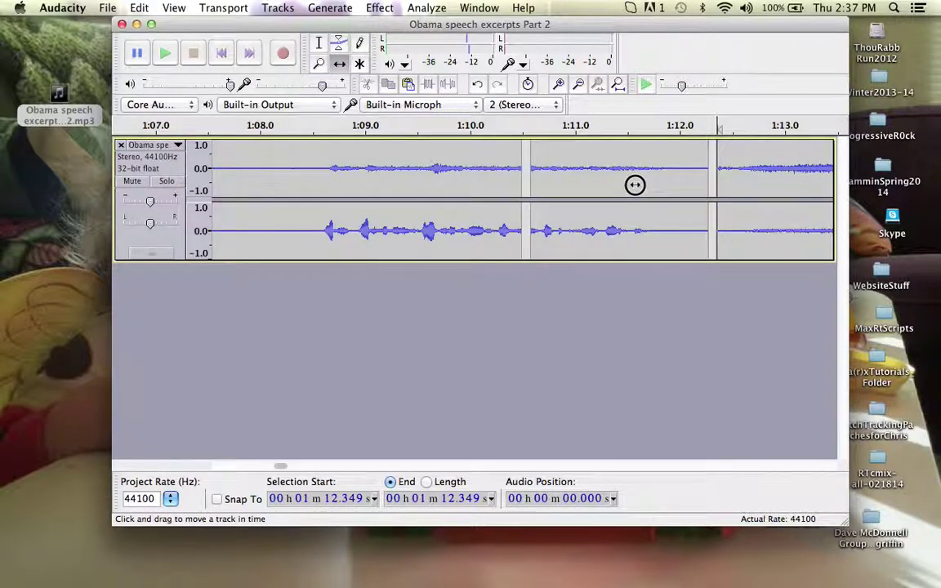
{"action": "left_click_drag", "start_coordinate": [747, 188], "coordinate": [776, 189]}
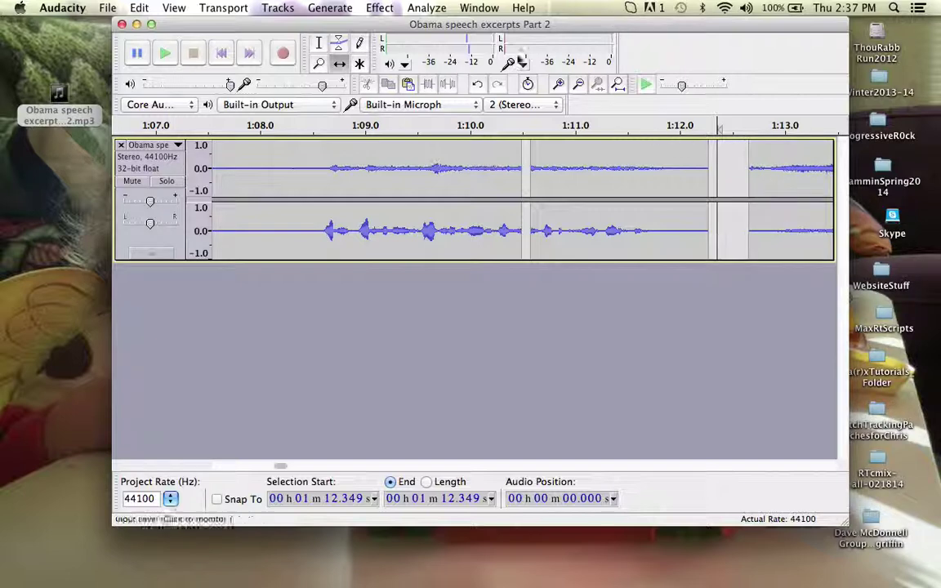
{"action": "left_click_drag", "start_coordinate": [620, 183], "coordinate": [634, 183]}
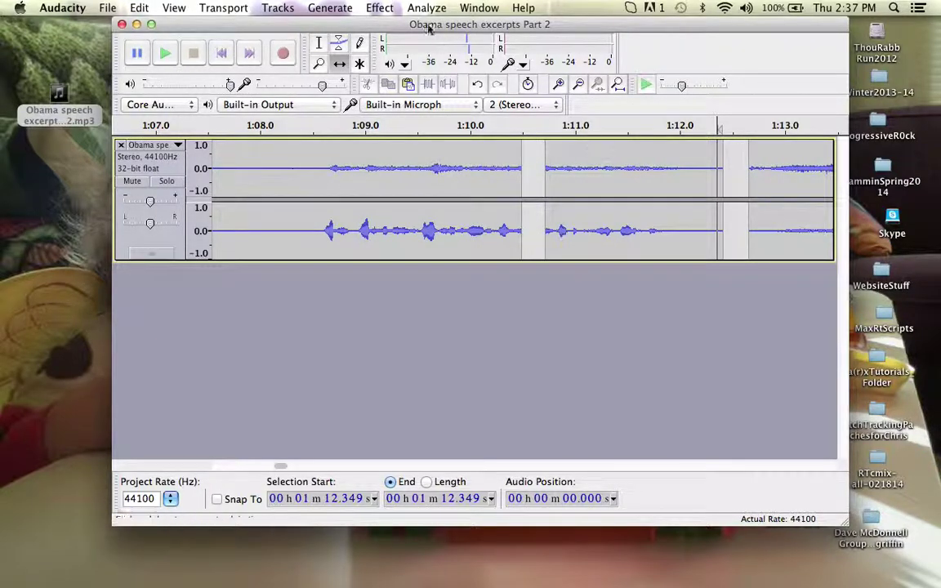
Return to the Selection tool and audition the isolated phrase clip from 1:10.655 in the gap before it
{"action": "left_click", "coordinate": [319, 43]}
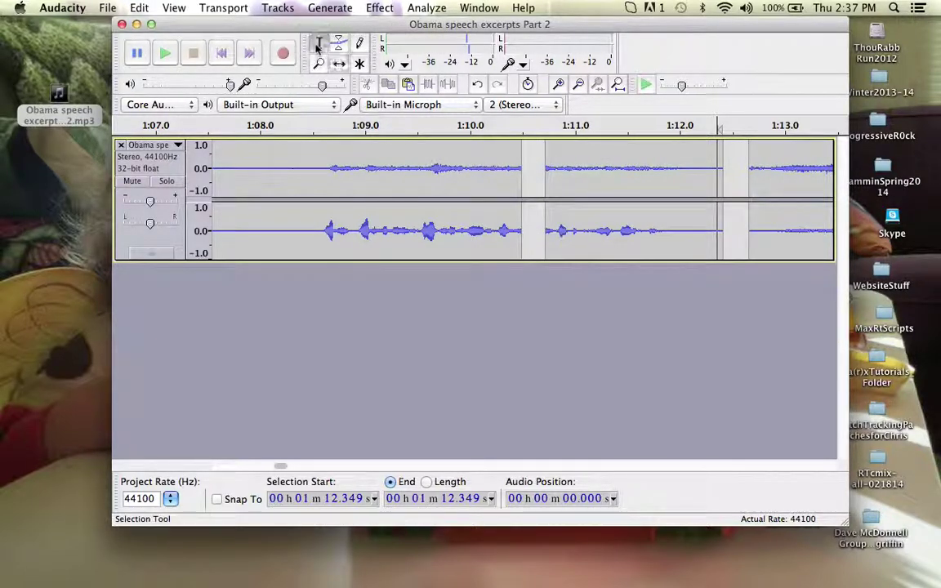
{"action": "left_click", "coordinate": [540, 168]}
{"action": "key", "text": "space"}
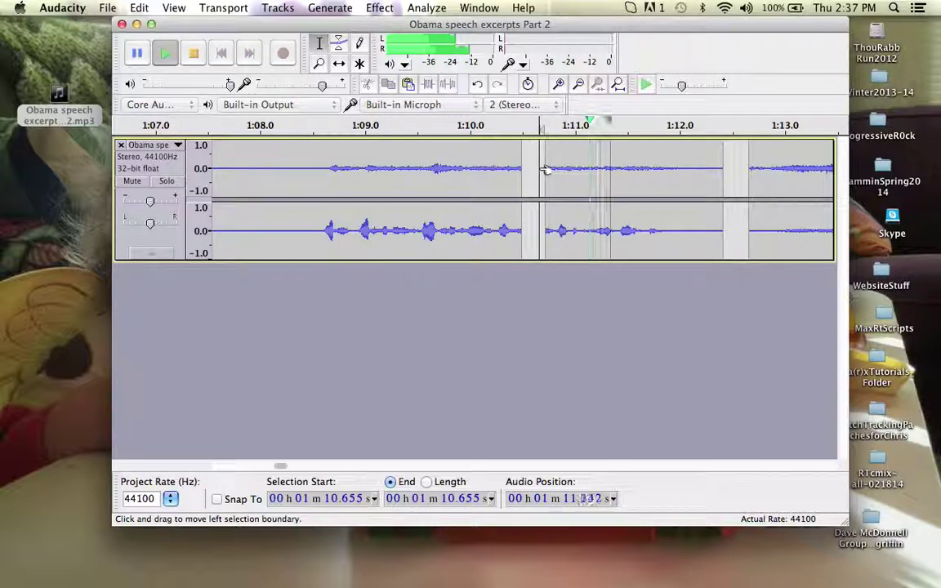
{"action": "key", "text": "space"}
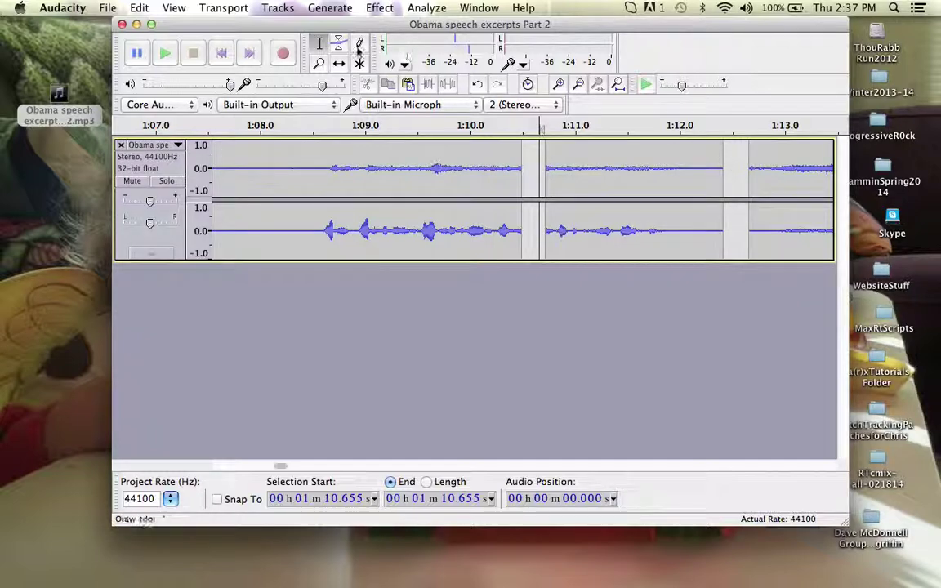
Copy the isolated phrase clip from 1:10.720 to 1:12.412 and add a new stereo track, reduced in height, below the speech track
{"action": "left_click_drag", "start_coordinate": [723, 172], "coordinate": [551, 175]}
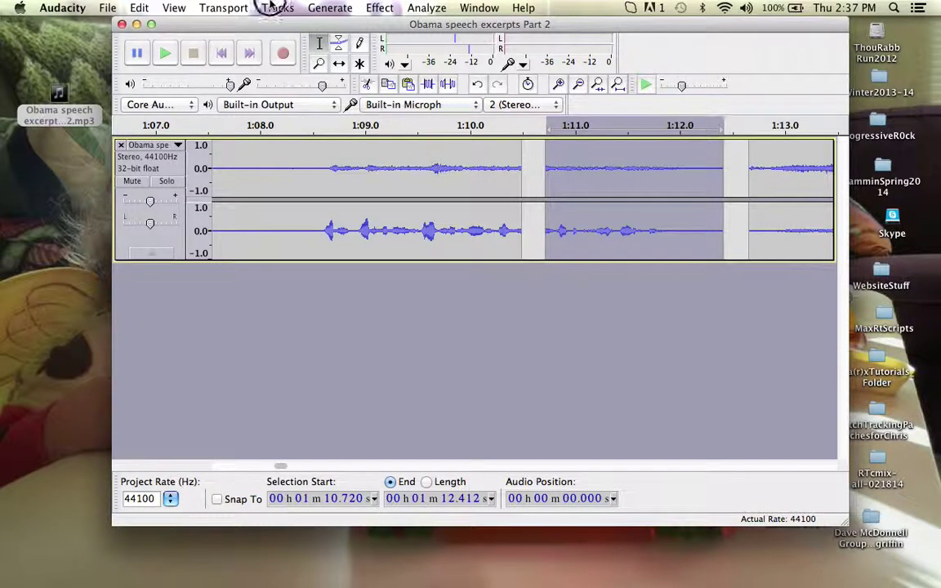
{"action": "left_click", "coordinate": [275, 7]}
{"action": "mouse_move", "coordinate": [279, 25]}
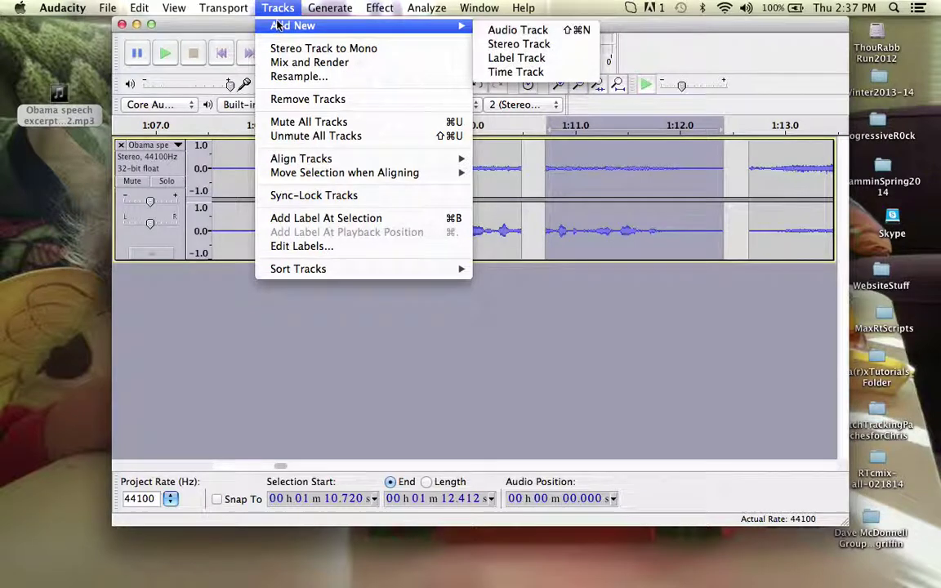
{"action": "left_click", "coordinate": [496, 44]}
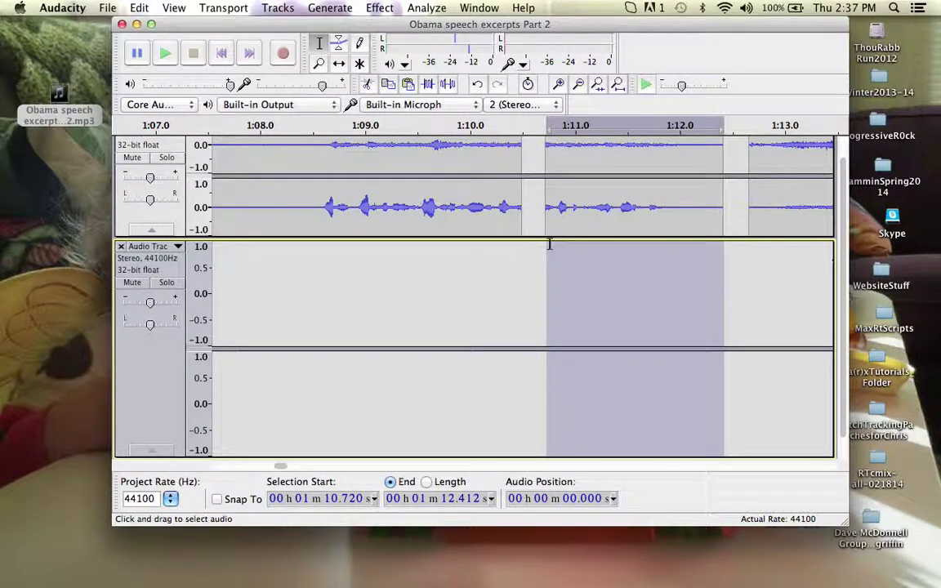
{"action": "left_click_drag", "start_coordinate": [474, 448], "coordinate": [470, 353]}
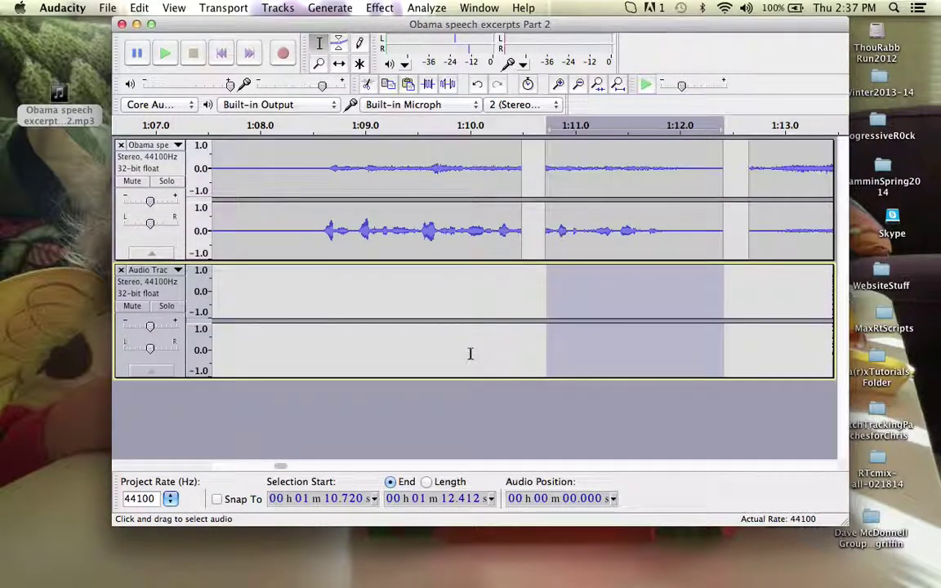
Paste the copied phrase into the new stereo track at 1:08.668
{"action": "left_click", "coordinate": [331, 287]}
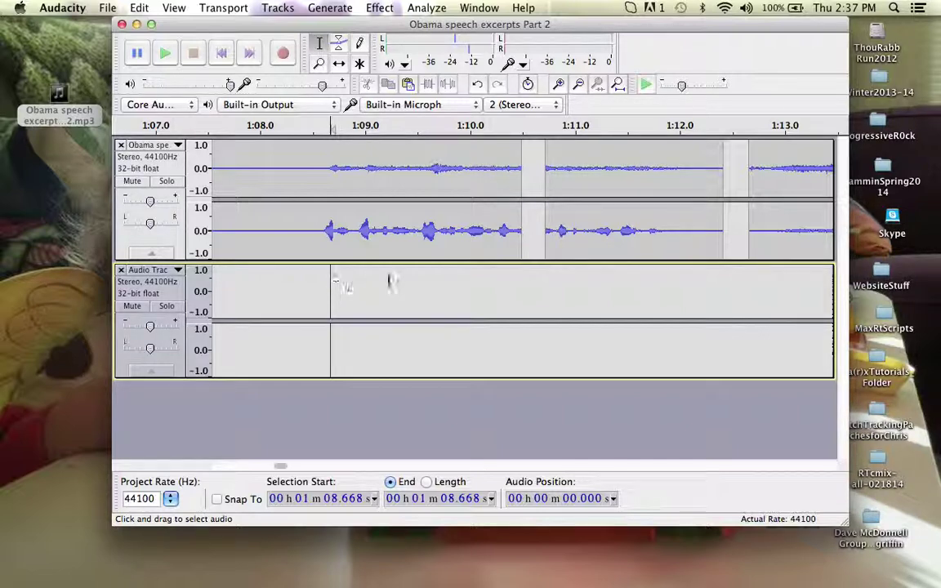
{"action": "left_click", "coordinate": [277, 9]}
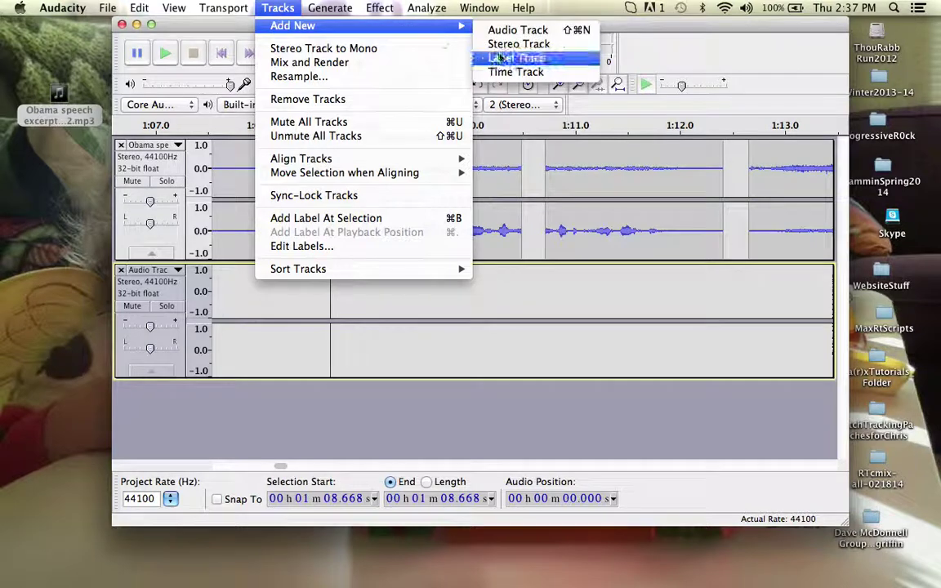
{"action": "left_click", "coordinate": [278, 8]}
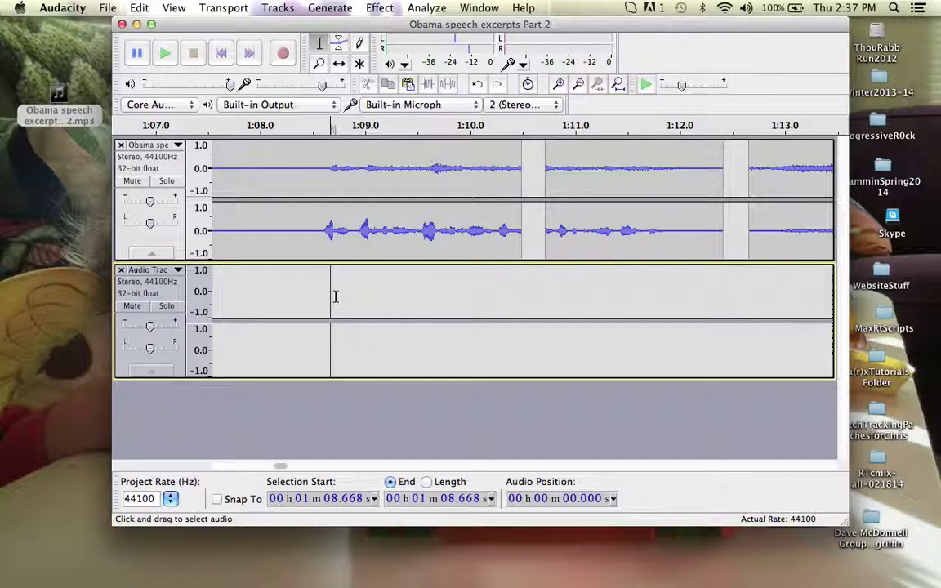
{"action": "key", "text": "super+v"}
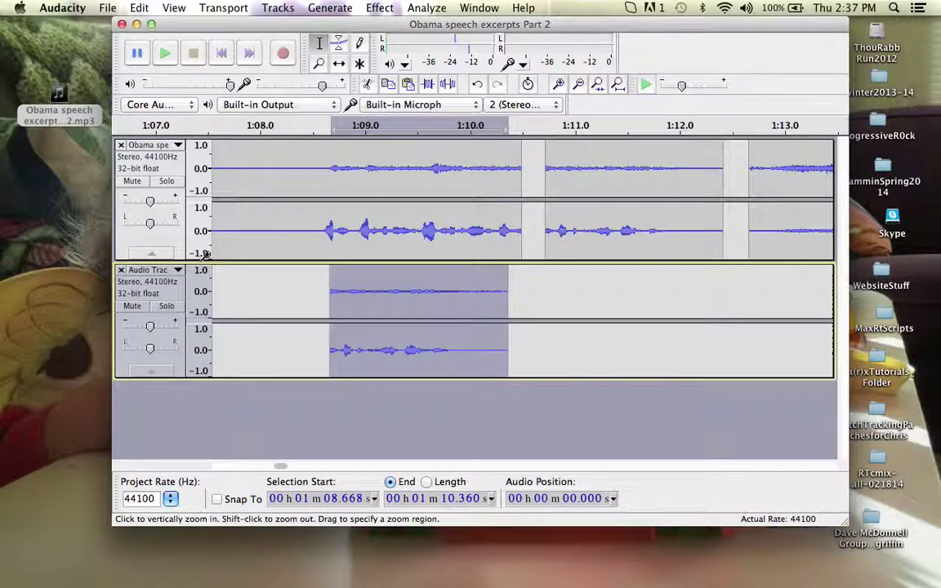
Toggle Mute and Solo on the new track to compare their effects, leaving both off
{"action": "left_click", "coordinate": [132, 306]}
{"action": "left_click", "coordinate": [166, 306]}
{"action": "left_click", "coordinate": [129, 308]}
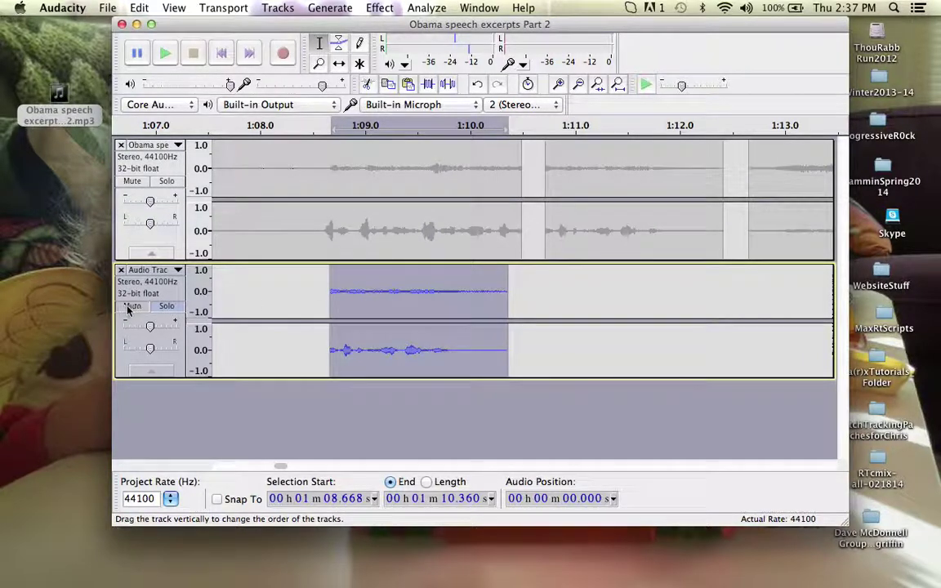
{"action": "left_click", "coordinate": [171, 308]}
{"action": "left_click", "coordinate": [173, 308]}
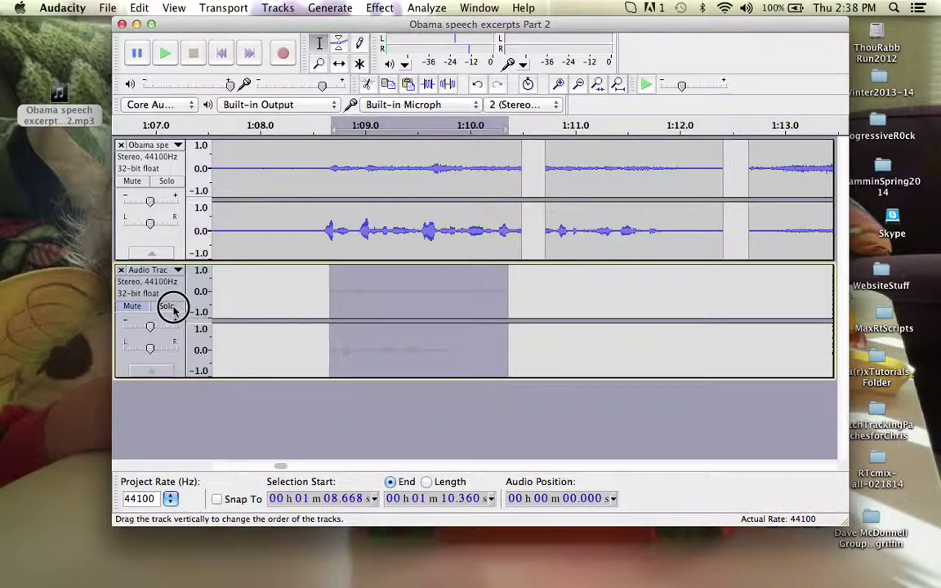
{"action": "left_click", "coordinate": [173, 308]}
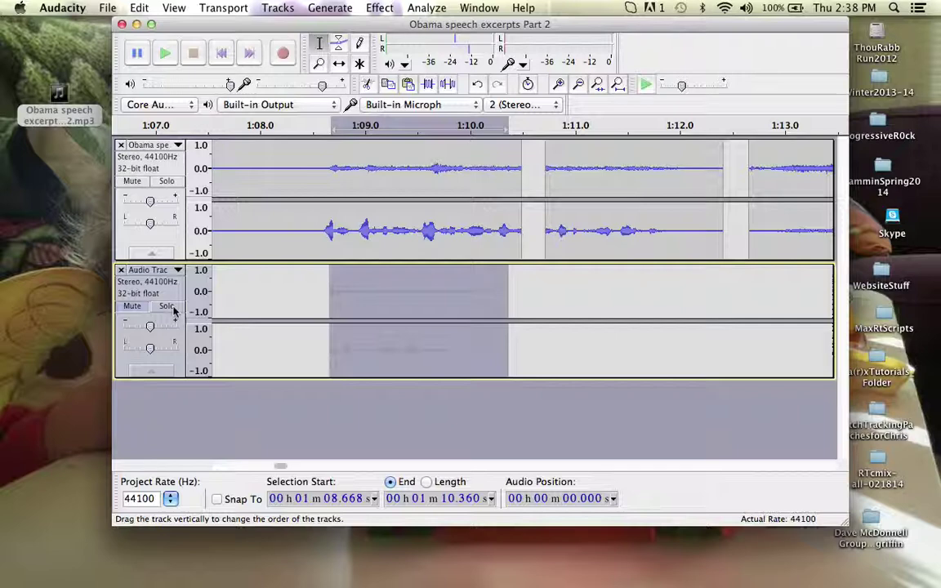
{"action": "left_click", "coordinate": [134, 308]}
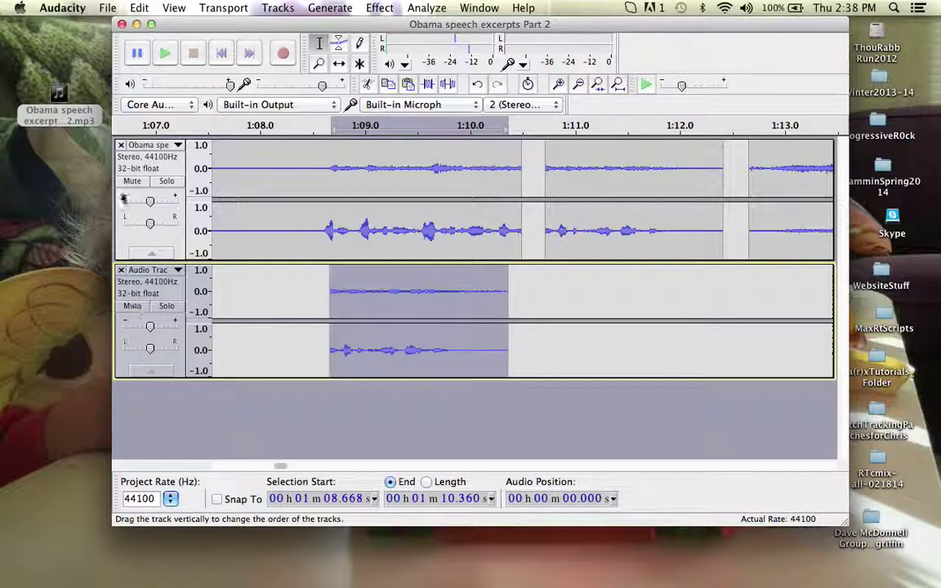
Solo the new track and audition the pasted phrase from 1:08.612
{"action": "left_click", "coordinate": [165, 312]}
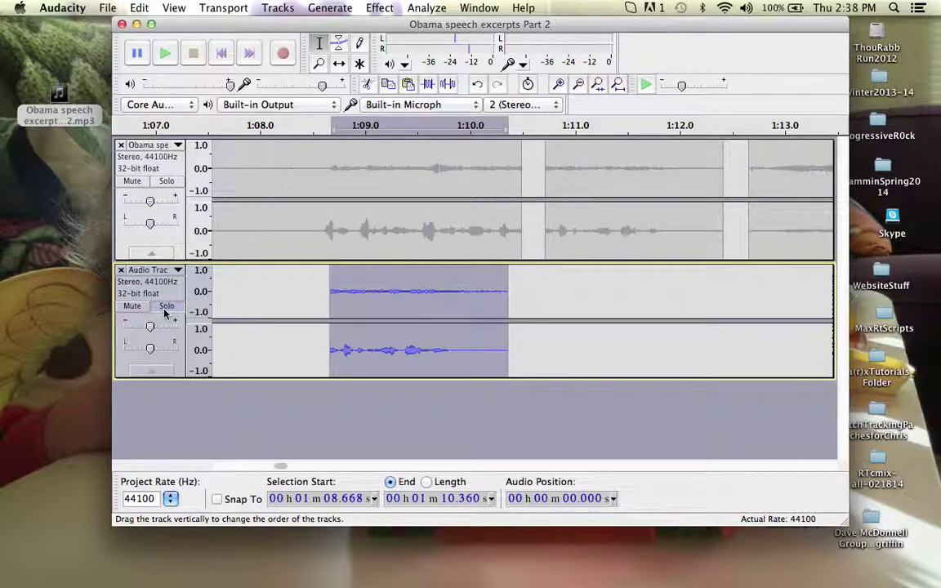
{"action": "left_click", "coordinate": [324, 292]}
{"action": "key", "text": "space"}
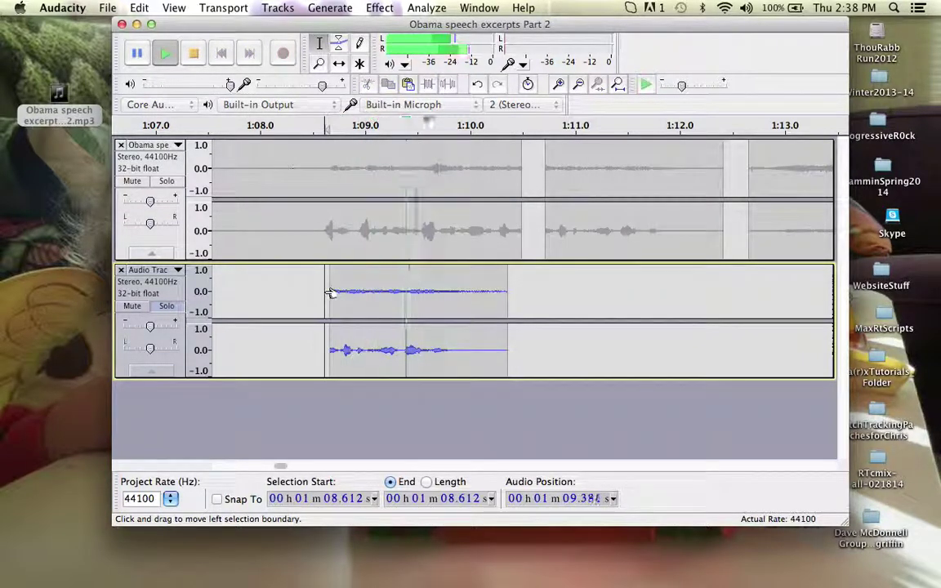
{"action": "key", "text": "space"}
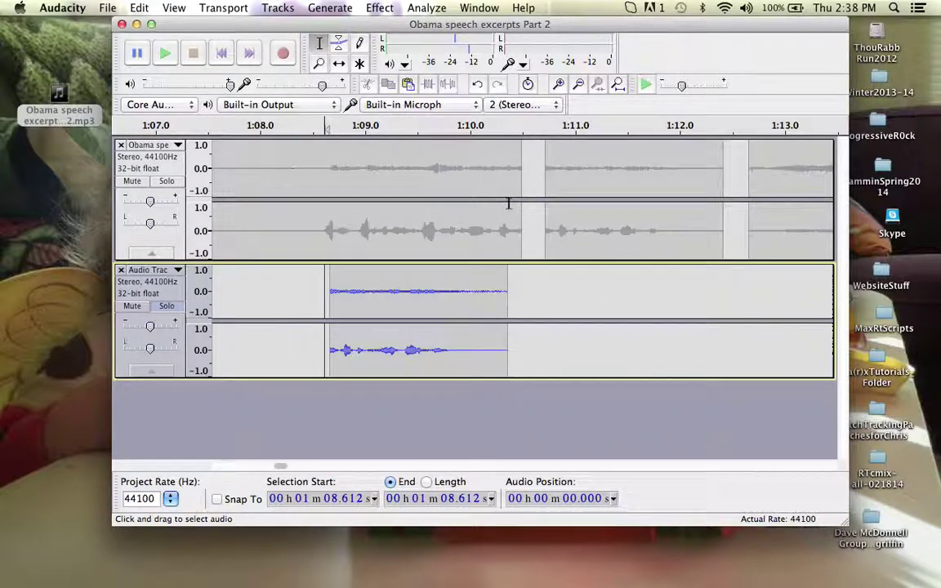
Turn off Solo on the new track and solo the original speech track instead
{"action": "key", "text": "super+3"}
{"action": "key", "text": "super+3"}
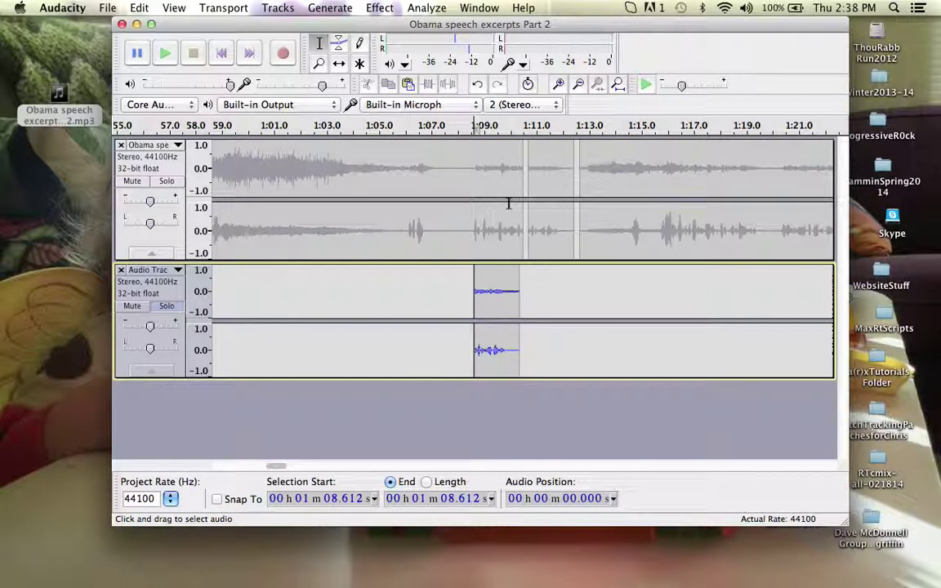
{"action": "key", "text": "super+3"}
{"action": "key", "text": "super+3"}
{"action": "key", "text": "super+3"}
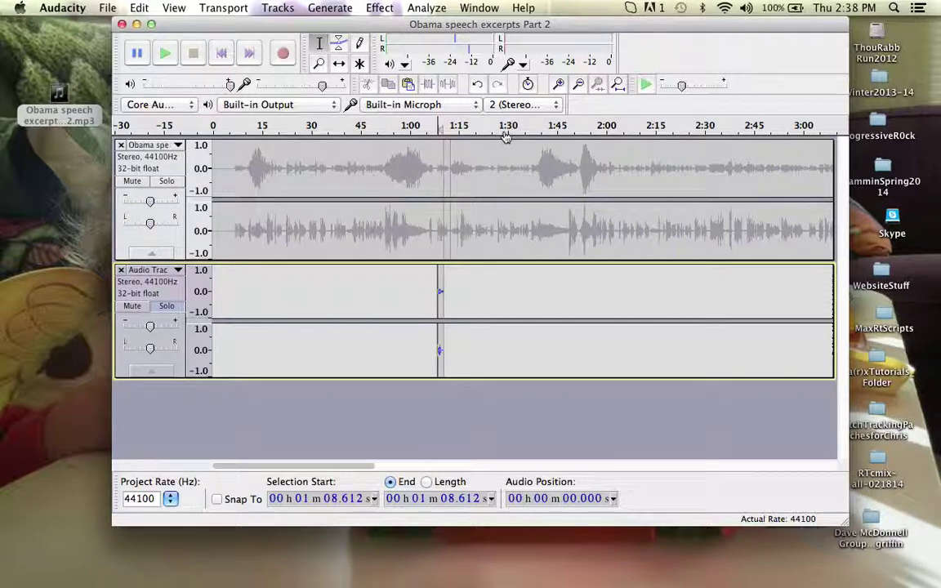
{"action": "left_click", "coordinate": [166, 305]}
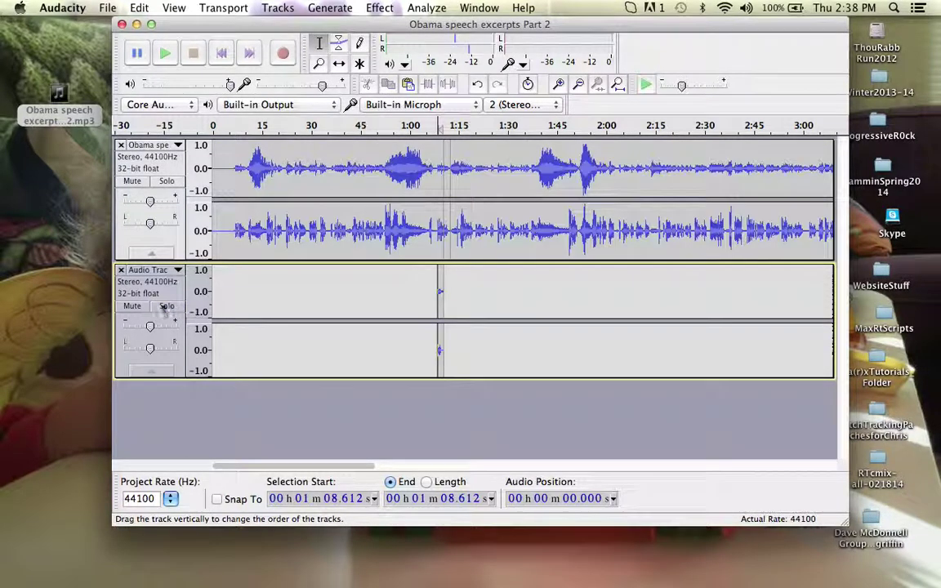
{"action": "left_click", "coordinate": [168, 181]}
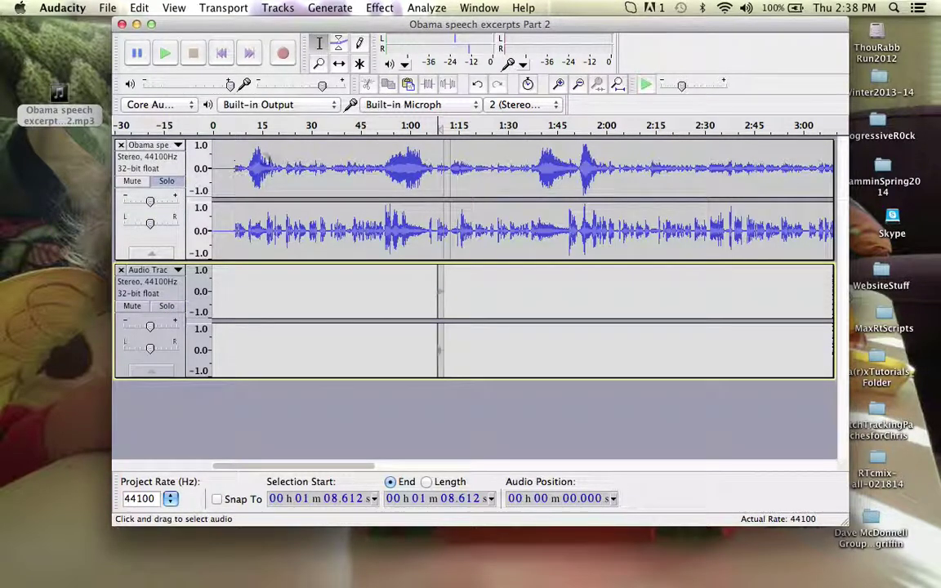
Audition the speech track from about 1:27.1 to look for another phrase to extract
{"action": "left_click", "coordinate": [498, 136]}
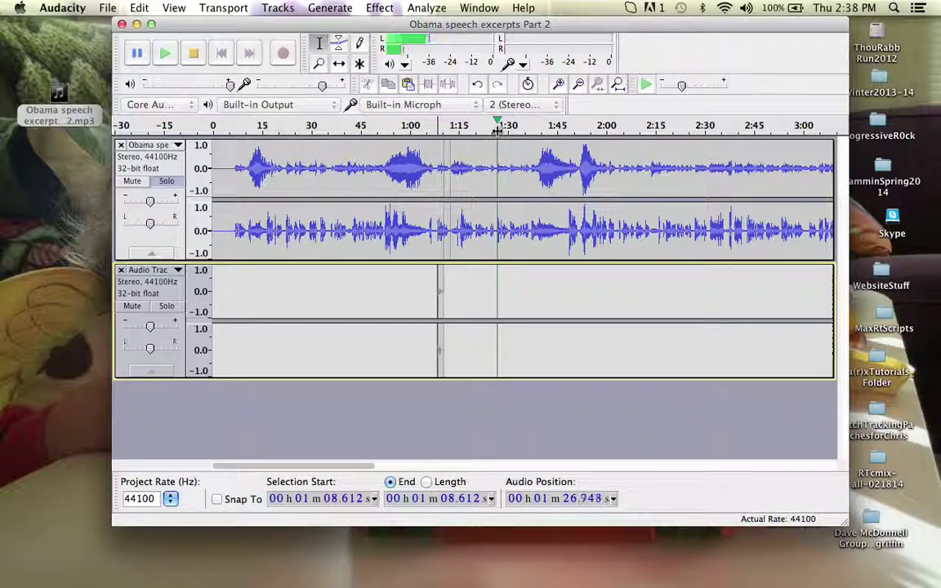
{"action": "left_click", "coordinate": [498, 132]}
{"action": "key", "text": "space"}
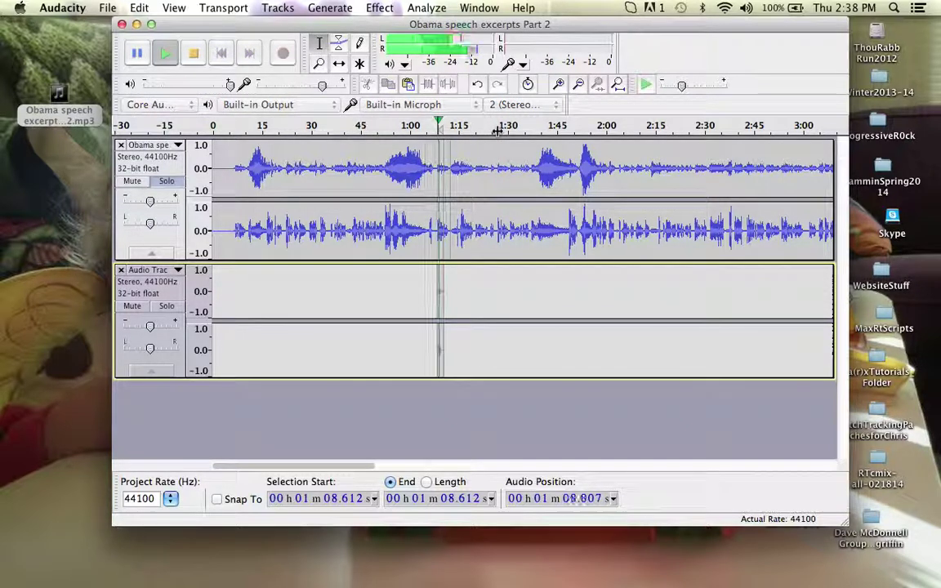
{"action": "left_click", "coordinate": [501, 151]}
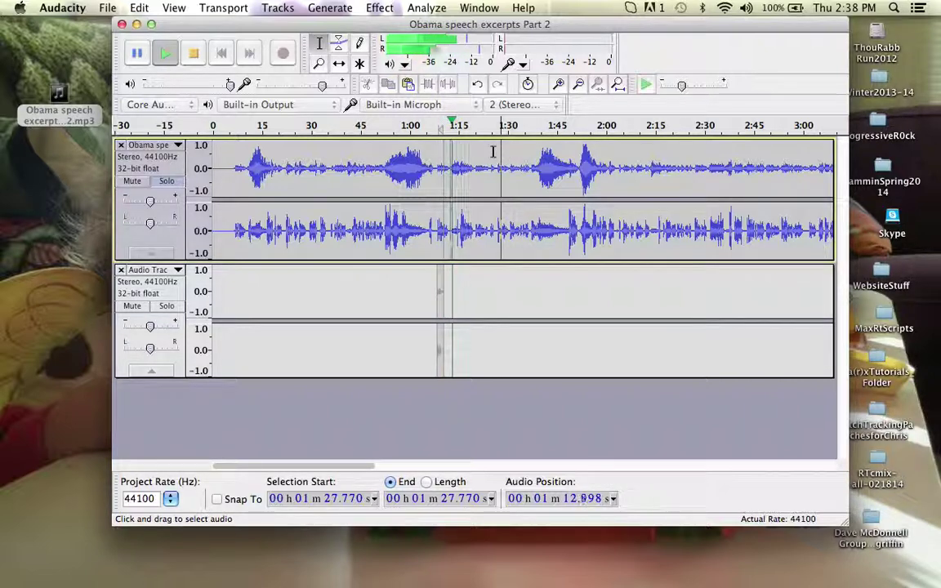
{"action": "key", "text": "space"}
{"action": "left_click", "coordinate": [498, 152]}
{"action": "key", "text": "space"}
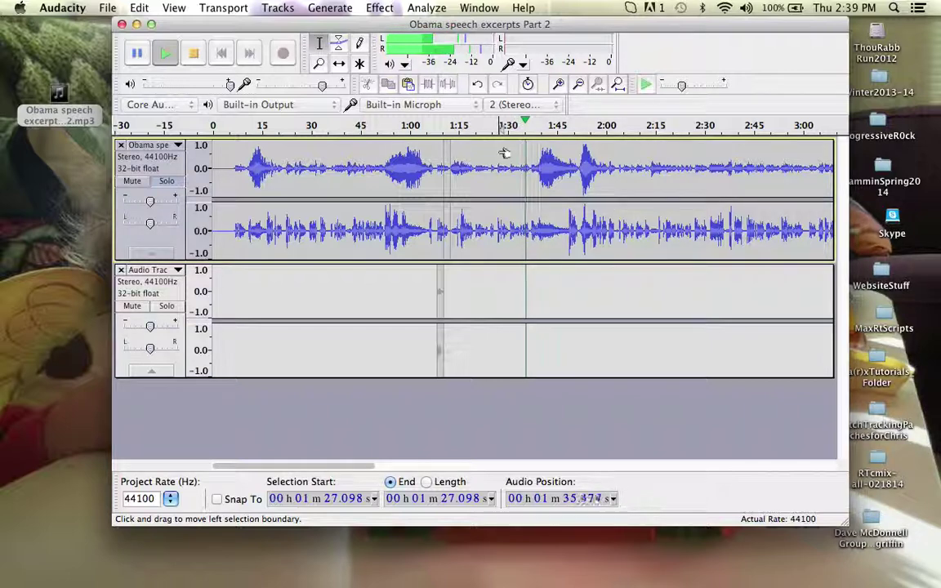
{"action": "key", "text": "space"}
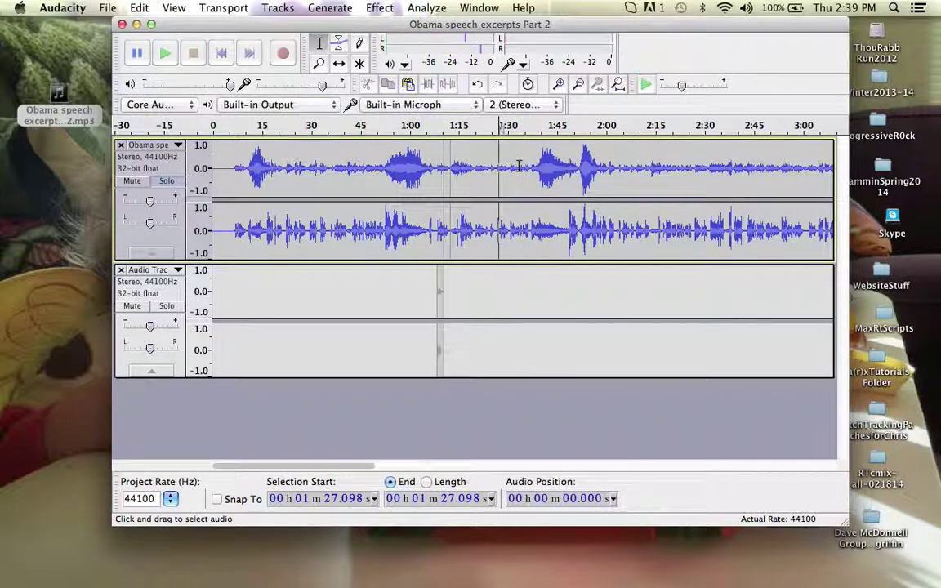
Audition the speech track from 1:33.896 and split it there, at the start of the next phrase
{"action": "left_click", "coordinate": [523, 160]}
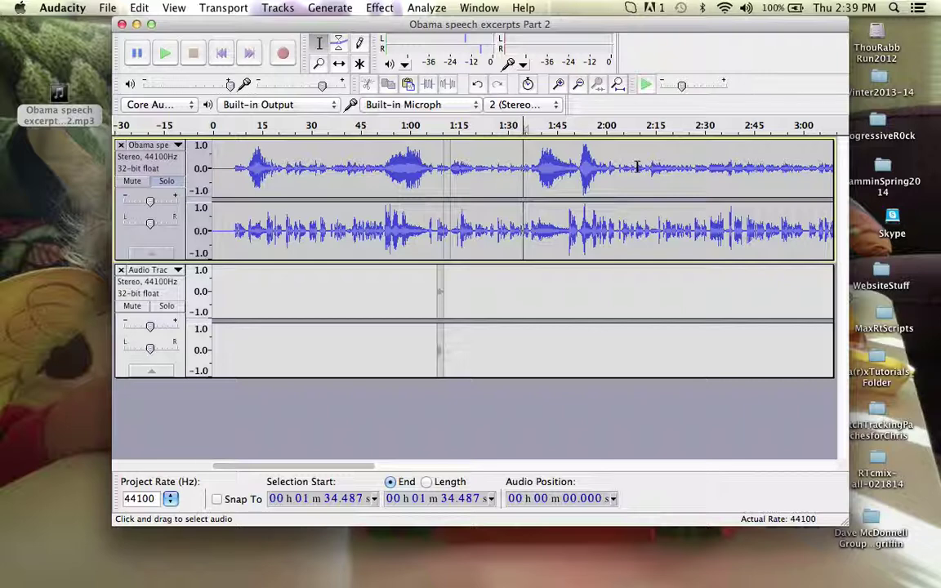
{"action": "key", "text": "super+1"}
{"action": "key", "text": "super+1"}
{"action": "key", "text": "super+1"}
{"action": "key", "text": "super+1"}
{"action": "key", "text": "super+1"}
{"action": "key", "text": "super+1"}
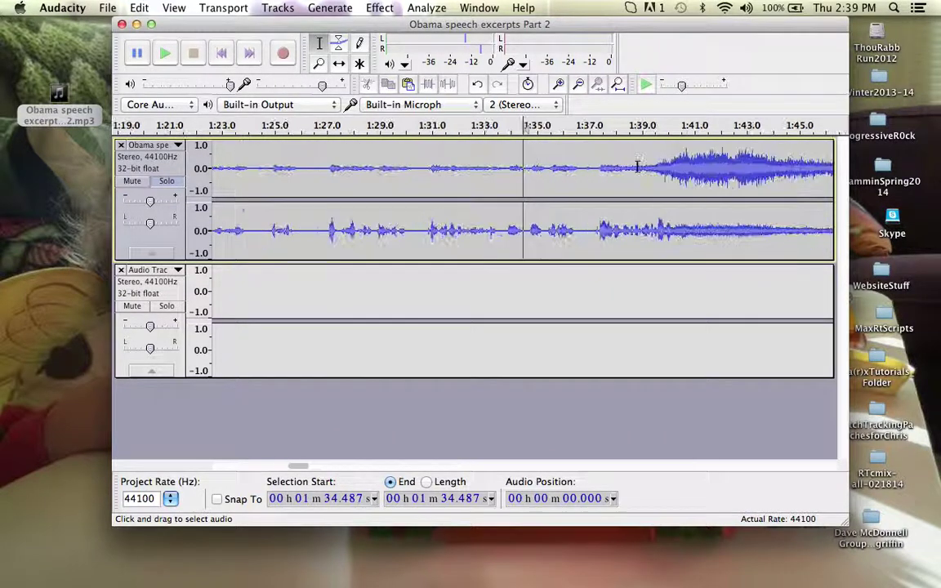
{"action": "left_click", "coordinate": [400, 232]}
{"action": "key", "text": "space"}
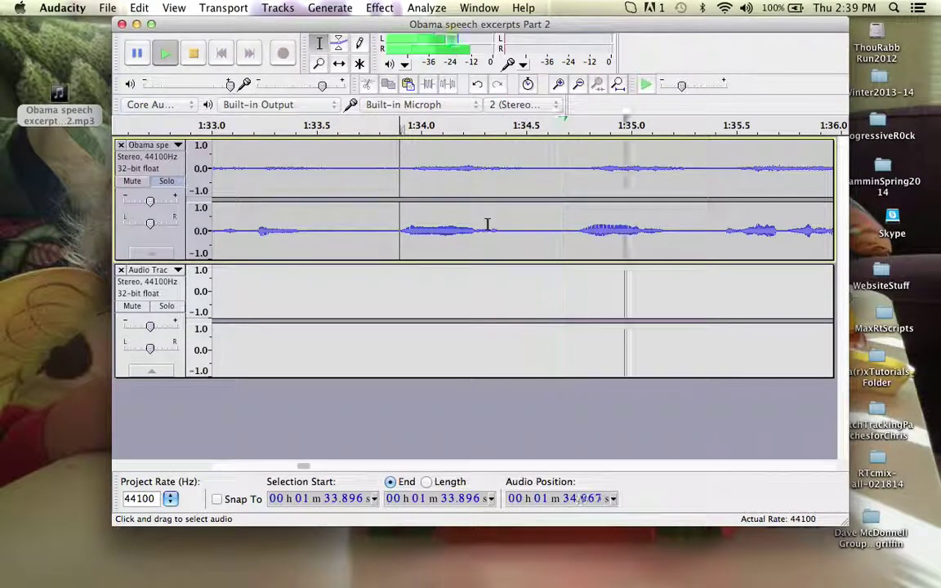
{"action": "key", "text": "space"}
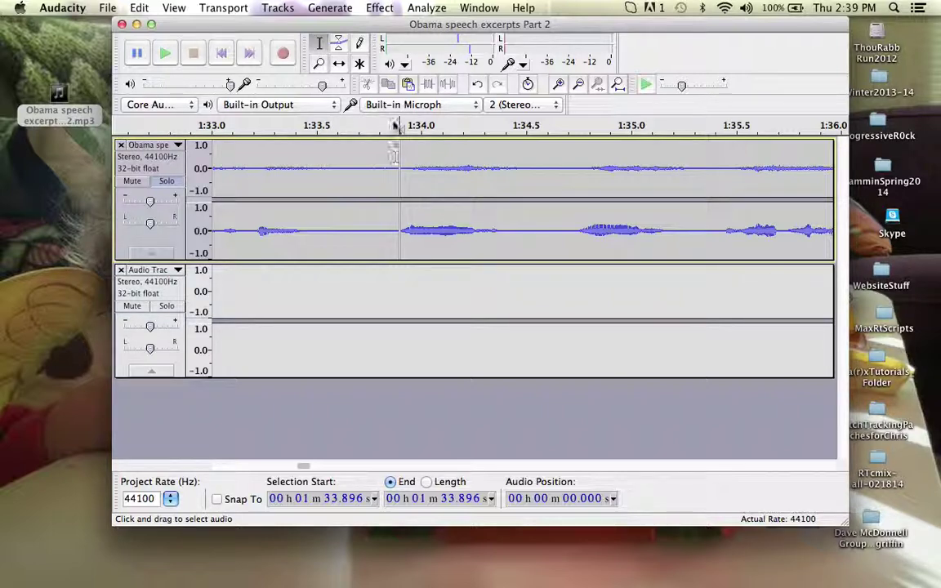
Time-shift the clip after the new split to start at about 1:34.36 and audition it from the gap at 1:34.200
{"action": "left_click", "coordinate": [339, 64]}
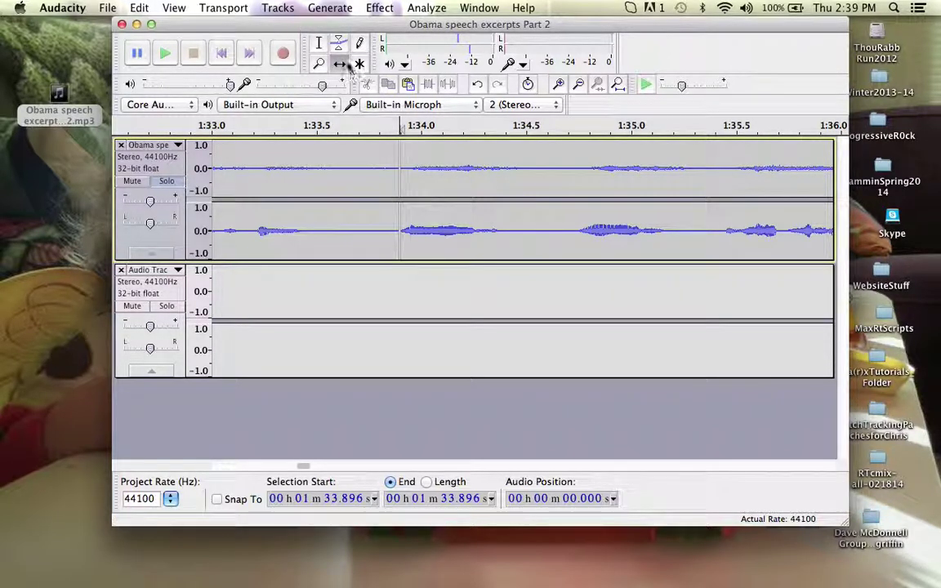
{"action": "left_click_drag", "start_coordinate": [448, 237], "coordinate": [547, 236]}
{"action": "left_click", "coordinate": [319, 42]}
{"action": "left_click", "coordinate": [466, 168]}
{"action": "key", "text": "space"}
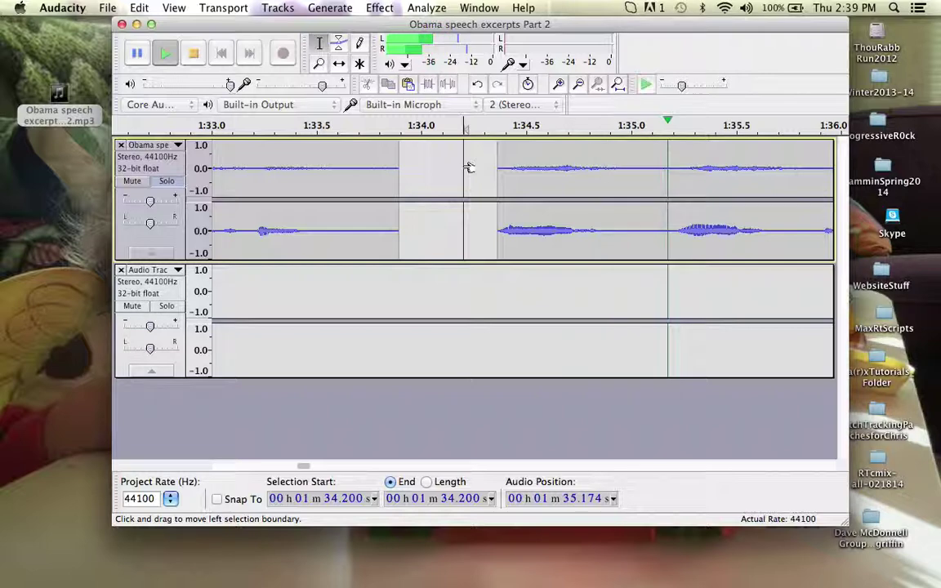
{"action": "key", "text": "space"}
Audition a longer stretch of the shifted clip from 1:34.200 to find where the phrase ends
{"action": "key", "text": "super+3"}
{"action": "key", "text": "super+3"}
{"action": "key", "text": "super+3"}
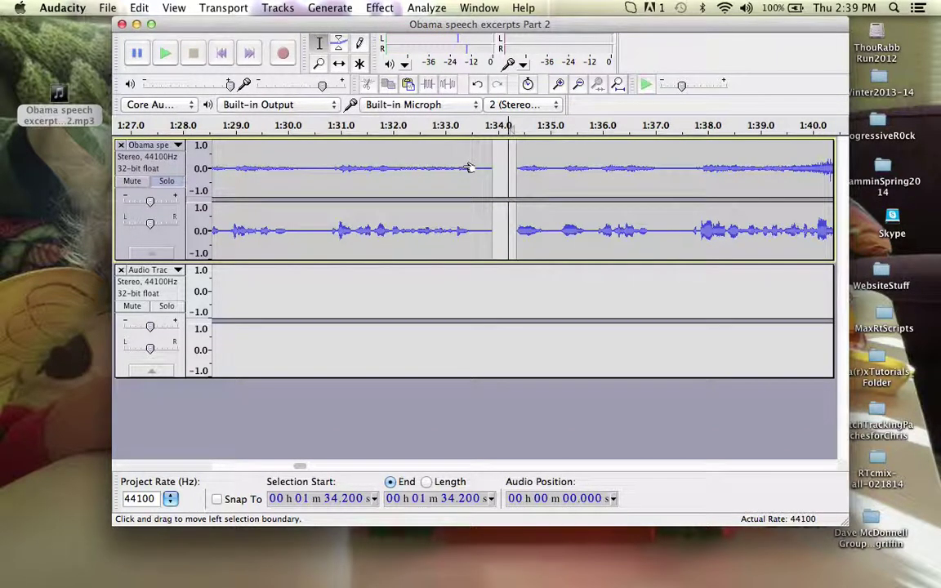
{"action": "key", "text": "space"}
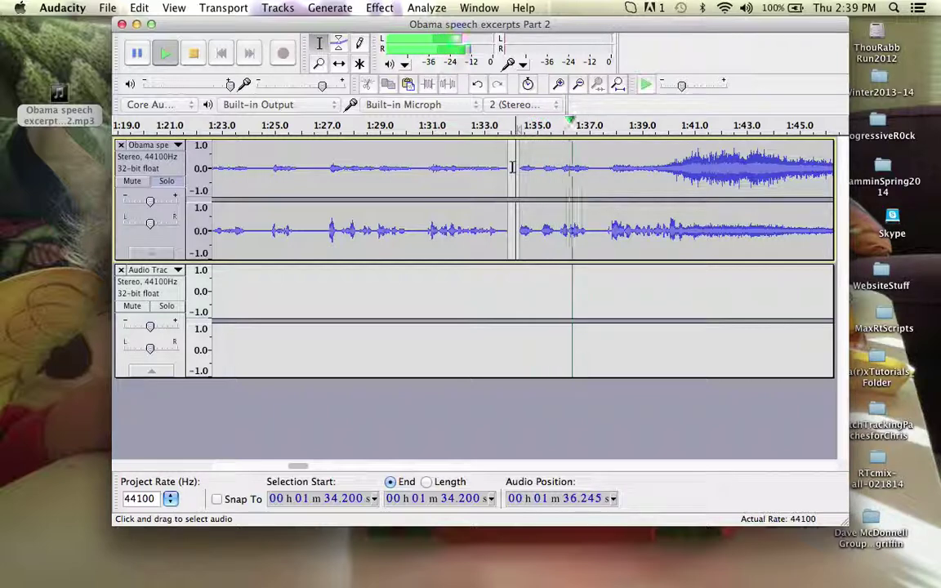
{"action": "key", "text": "space"}
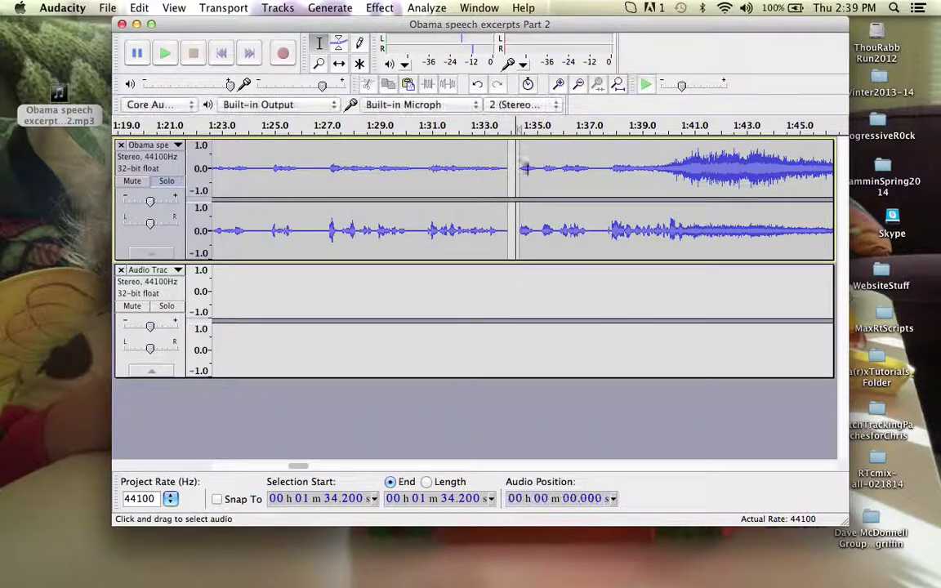
Audition the speech track from 1:36.514 to check where the phrase ends before the pause near 1:37.1
{"action": "left_click", "coordinate": [594, 168]}
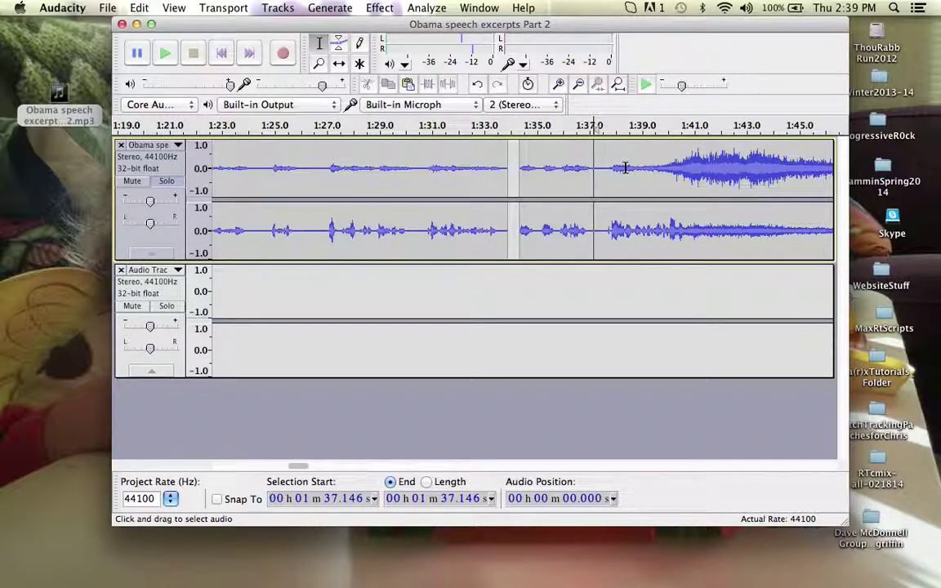
{"action": "key", "text": "super+1"}
{"action": "key", "text": "super+1"}
{"action": "key", "text": "super+1"}
{"action": "key", "text": "super+1"}
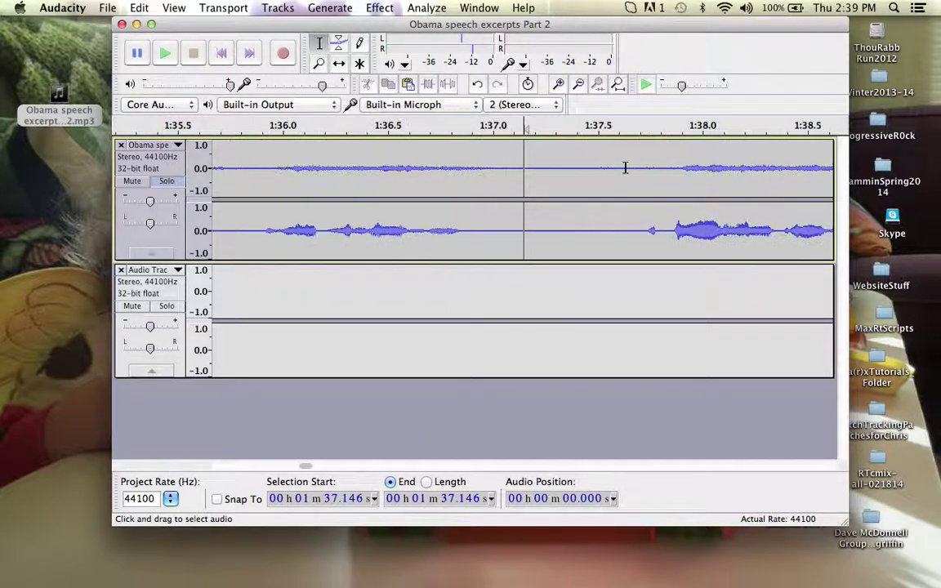
{"action": "left_click", "coordinate": [258, 168]}
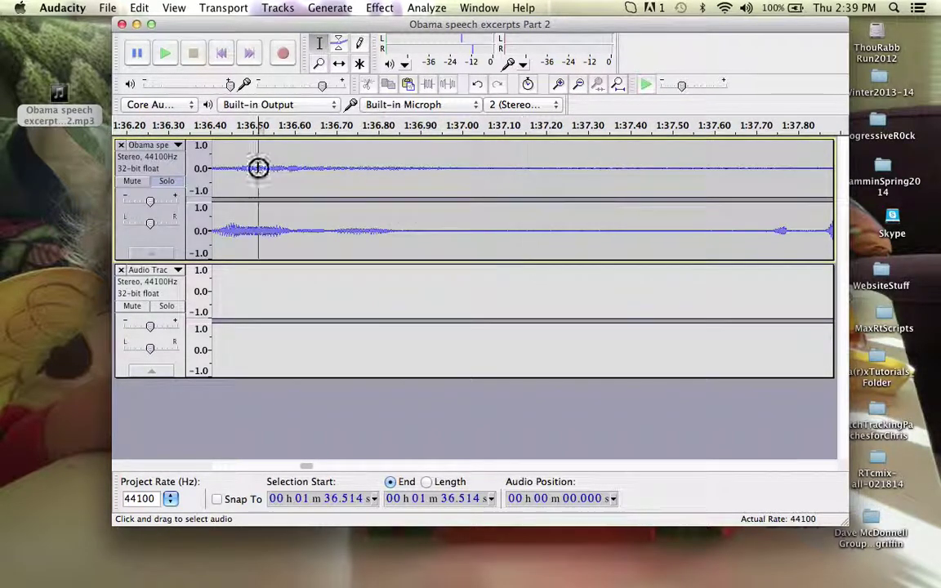
{"action": "key", "text": "space"}
{"action": "key", "text": "space"}
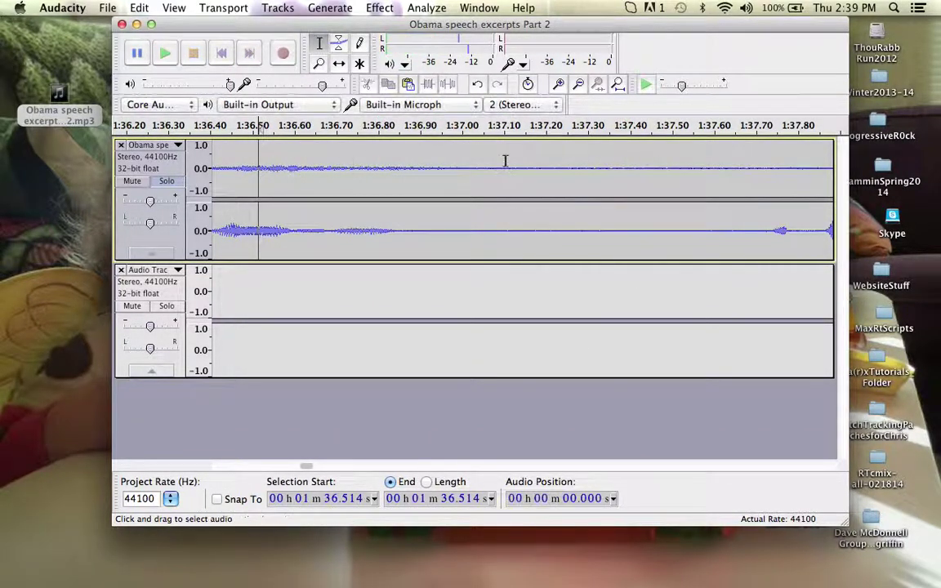
Split the speech track at 1:37.321 and time-shift the following audio to start at about 1:37.57
{"action": "left_click", "coordinate": [597, 170]}
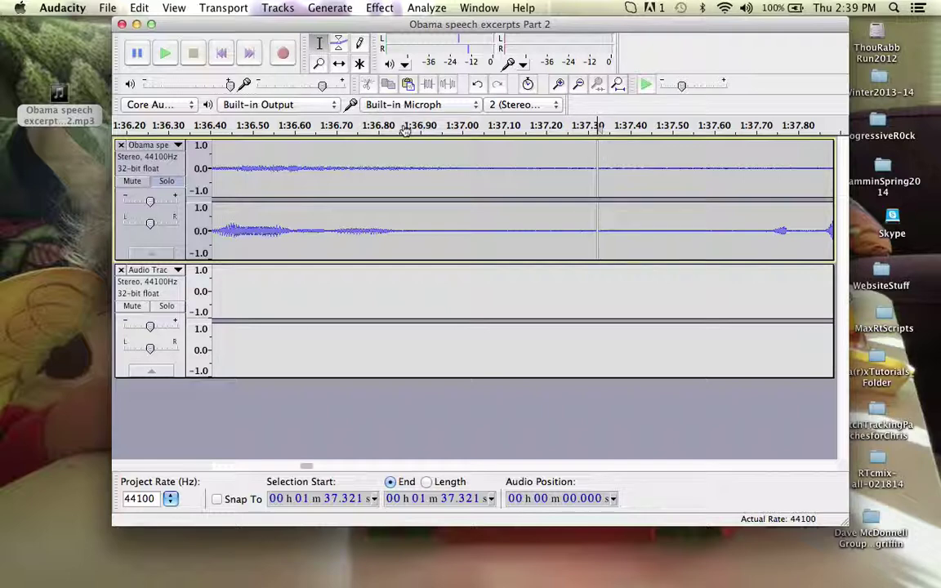
{"action": "left_click", "coordinate": [339, 63]}
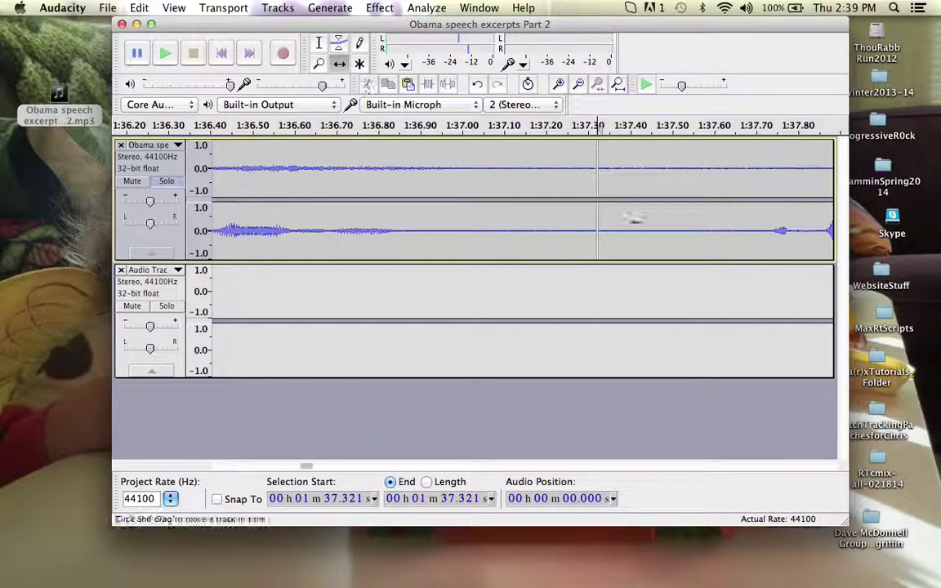
{"action": "left_click_drag", "start_coordinate": [686, 239], "coordinate": [790, 231]}
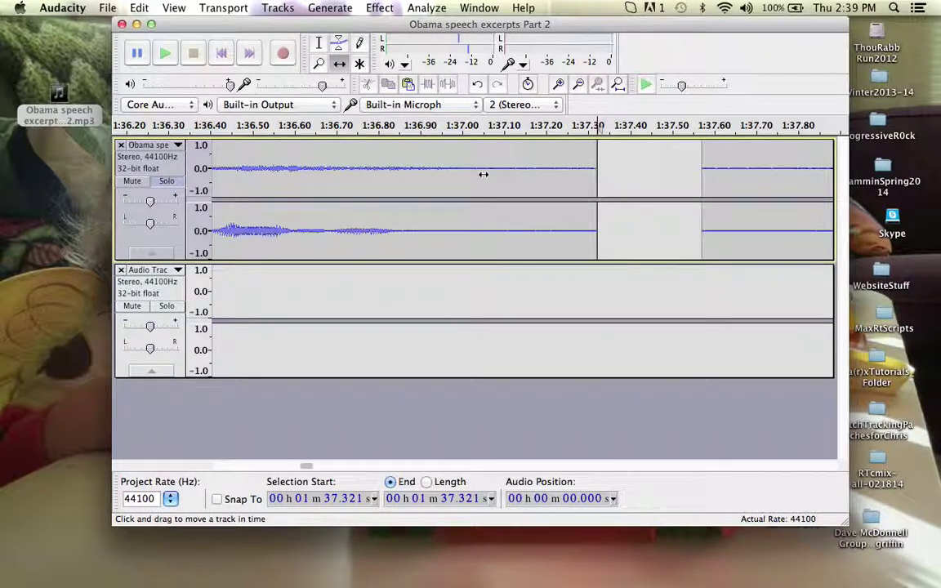
Audition the isolated phrase clip from its start at 1:34.365 through to its end
{"action": "key", "text": "super+1"}
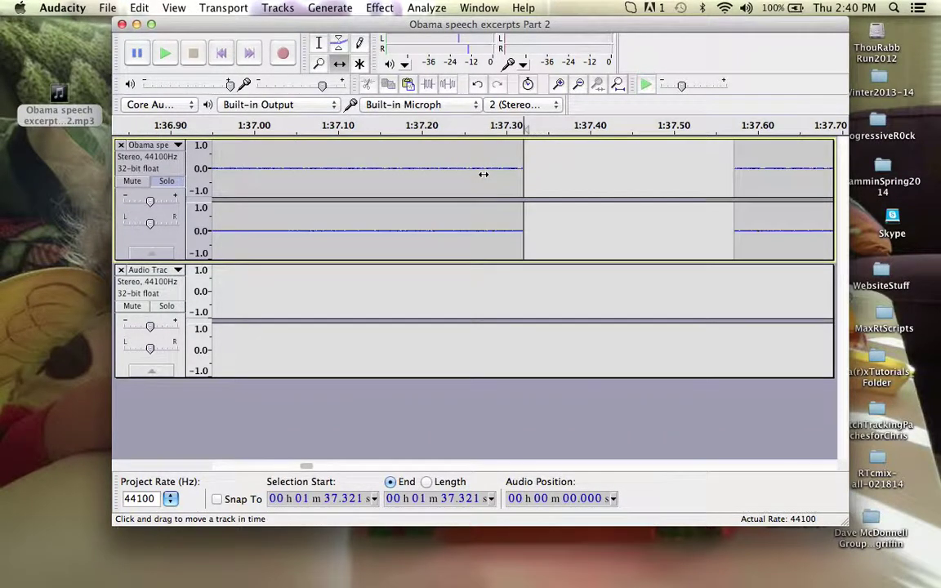
{"action": "key", "text": "super+3"}
{"action": "key", "text": "super+3"}
{"action": "key", "text": "super+3"}
{"action": "key", "text": "super+3"}
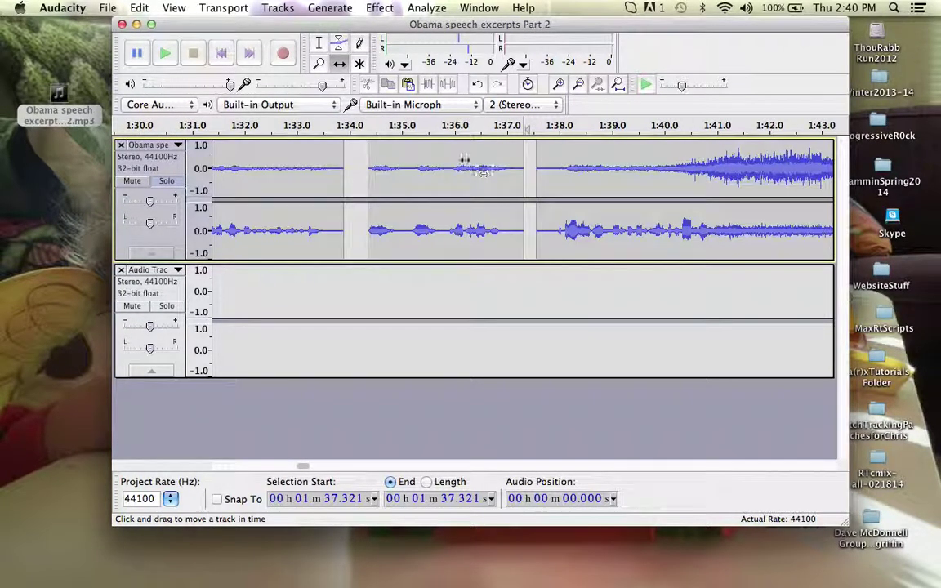
{"action": "left_click", "coordinate": [319, 42]}
{"action": "left_click", "coordinate": [397, 183]}
{"action": "key", "text": "space"}
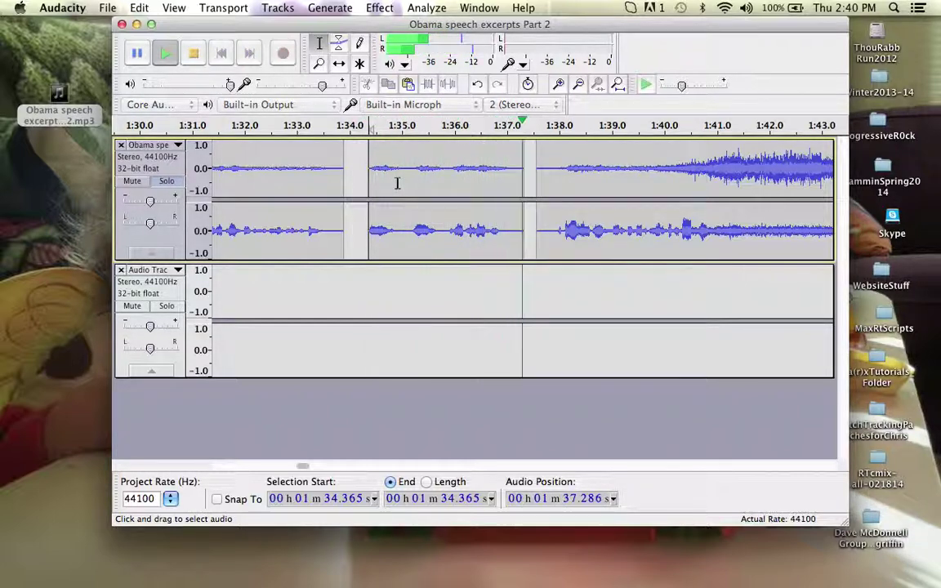
{"action": "key", "text": "space"}
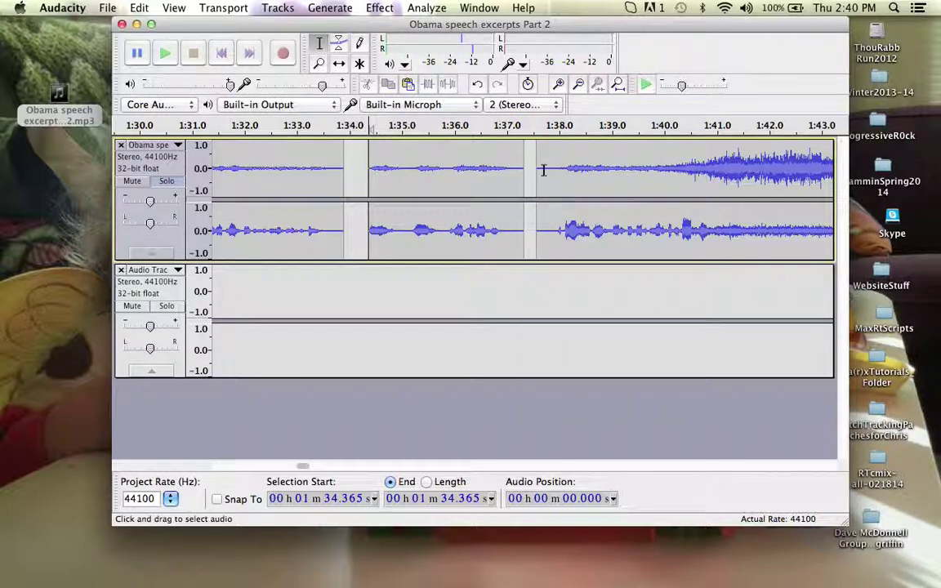
Copy the isolated phrase from 1:34.365 to 1:37.321 and paste it on the second track at 1:05.198, before the existing clip
{"action": "left_click_drag", "start_coordinate": [523, 169], "coordinate": [369, 168]}
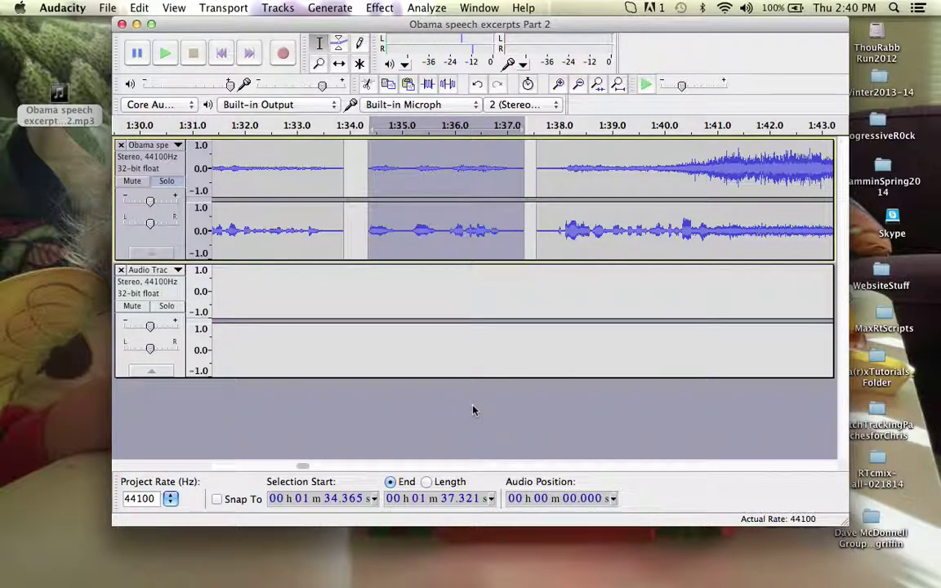
{"action": "scroll", "coordinate": [473, 403], "scroll_direction": "left", "scroll_amount": 10}
{"action": "scroll", "coordinate": [482, 397], "scroll_direction": "right", "scroll_amount": 5}
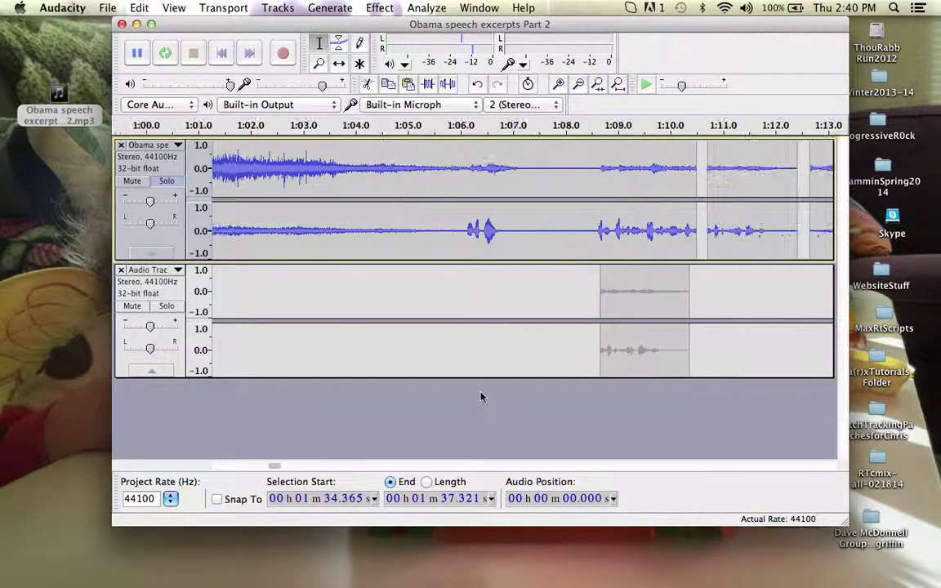
{"action": "scroll", "coordinate": [480, 397], "scroll_direction": "right", "scroll_amount": 1}
{"action": "left_click", "coordinate": [382, 292]}
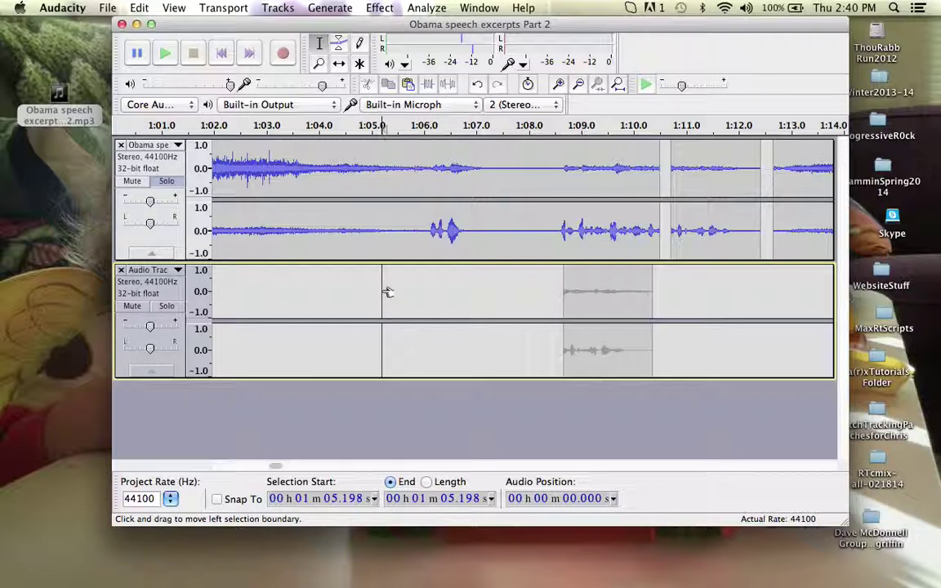
{"action": "left_click_drag", "start_coordinate": [387, 292], "coordinate": [538, 292]}
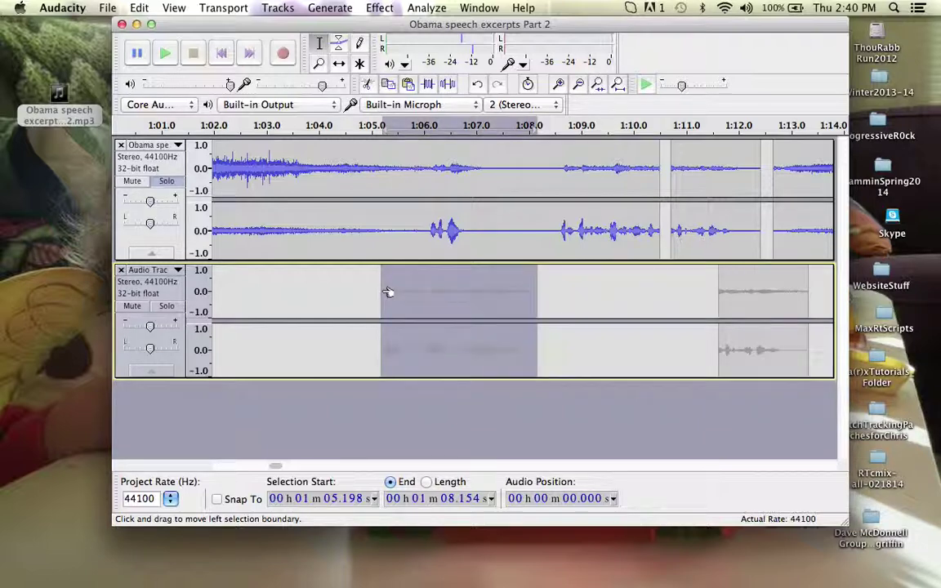
Time-shift the existing phrase on the second track so it starts at 1:08.154, directly after the pasted phrase
{"action": "left_click", "coordinate": [341, 65]}
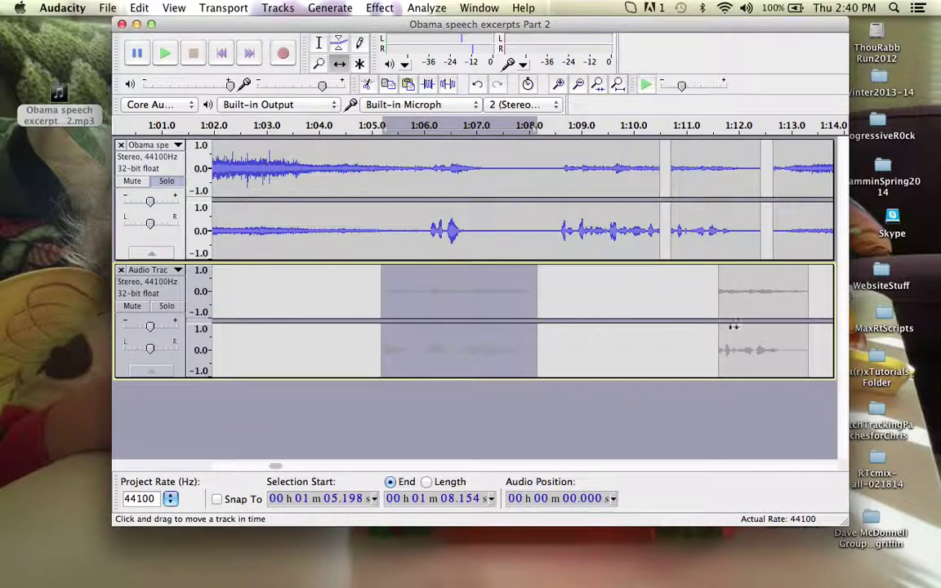
{"action": "left_click_drag", "start_coordinate": [734, 309], "coordinate": [568, 307]}
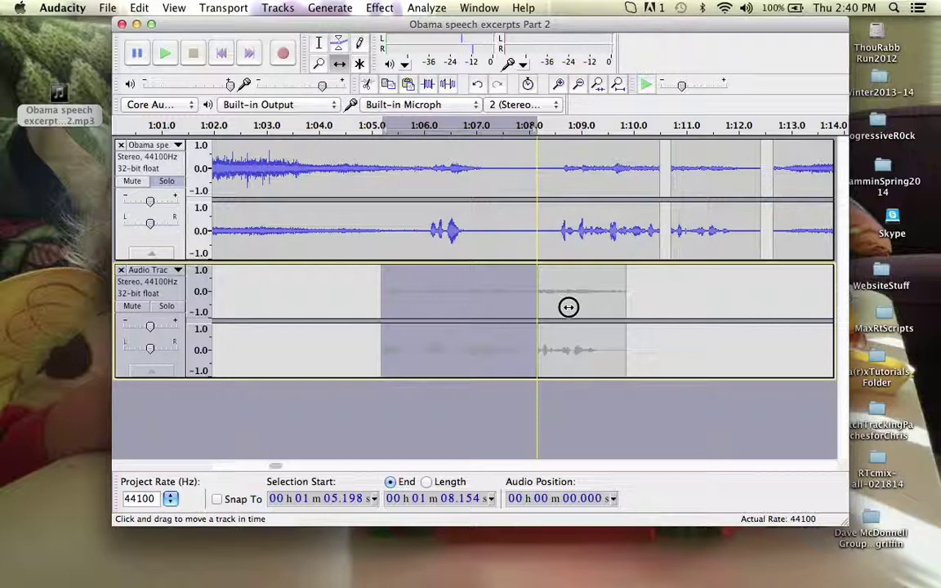
{"action": "left_click_drag", "start_coordinate": [569, 308], "coordinate": [583, 307]}
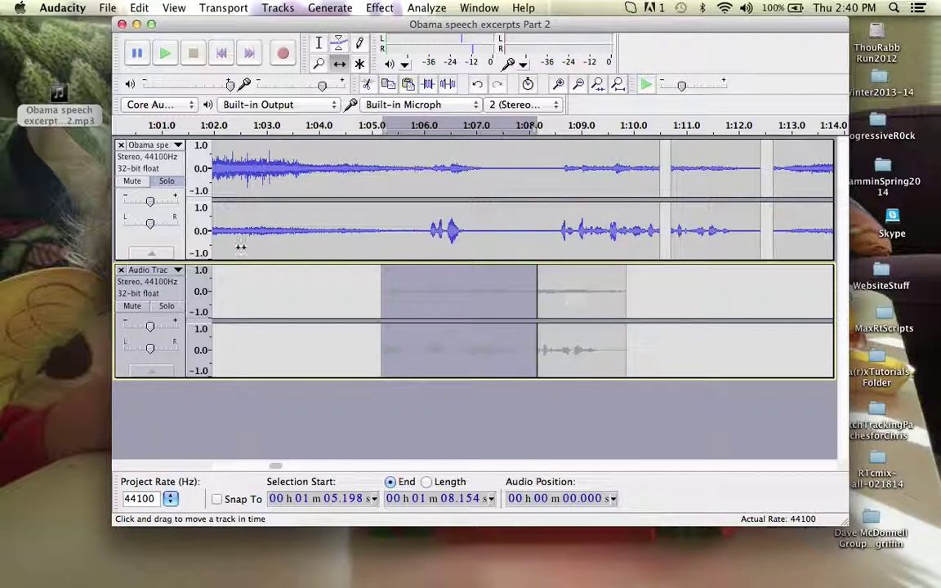
Solo the second track instead of the speech track and play the joined phrases from 1:04.974
{"action": "left_click", "coordinate": [166, 181]}
{"action": "left_click", "coordinate": [165, 305]}
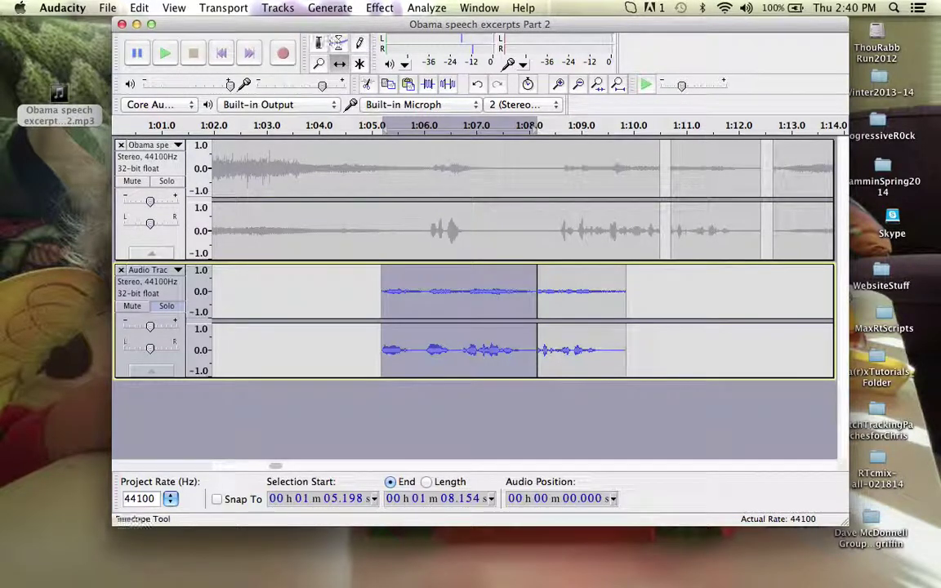
{"action": "left_click", "coordinate": [319, 42]}
{"action": "left_click", "coordinate": [371, 290]}
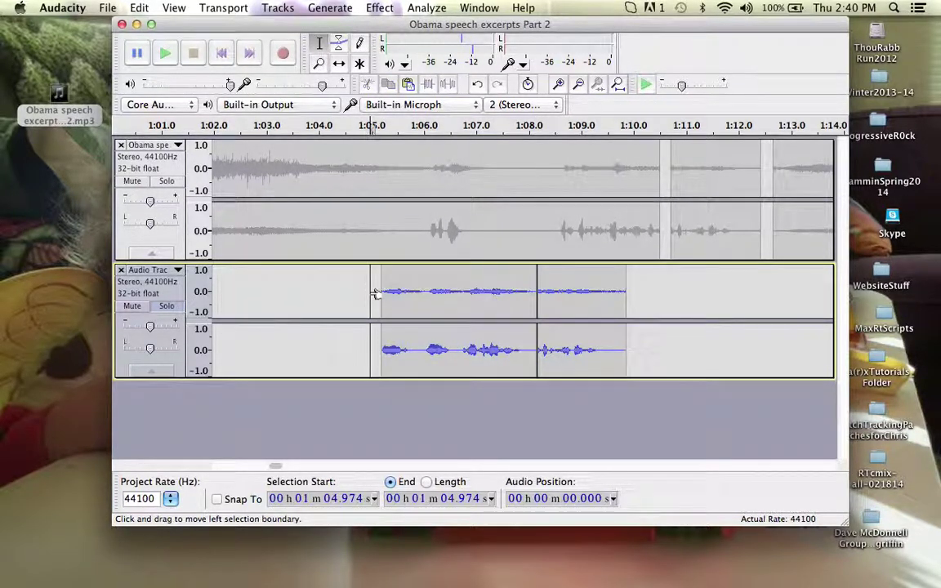
{"action": "key", "text": "space"}
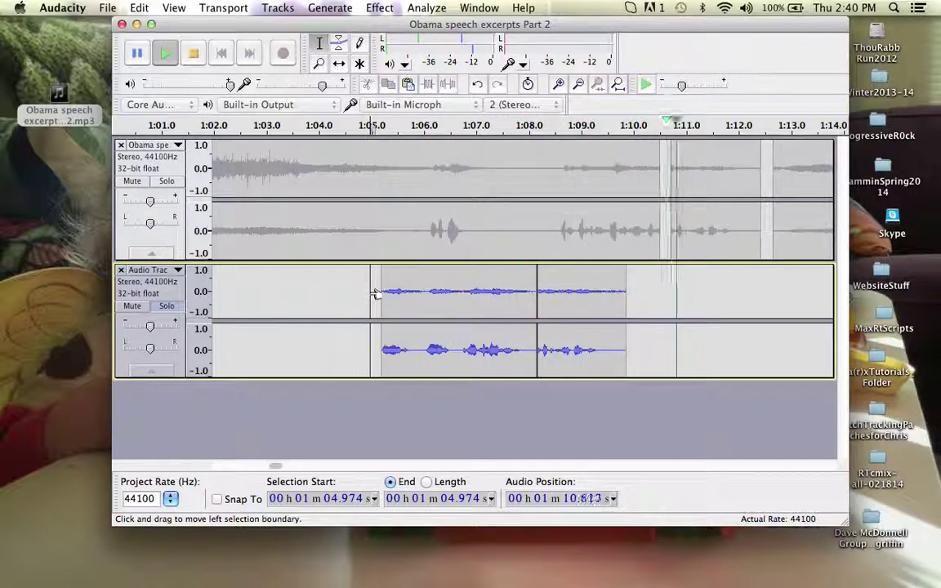
{"action": "left_click", "coordinate": [193, 53]}
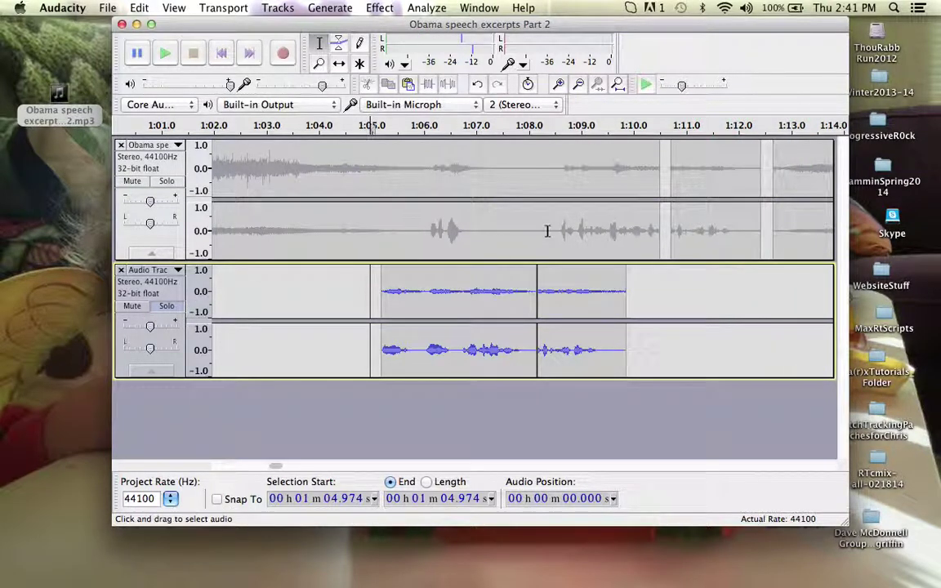
Examine the waveform of the remaining speech recording, through to its end, for another passage to use
{"action": "scroll", "coordinate": [548, 231], "scroll_direction": "down", "scroll_amount": 4}
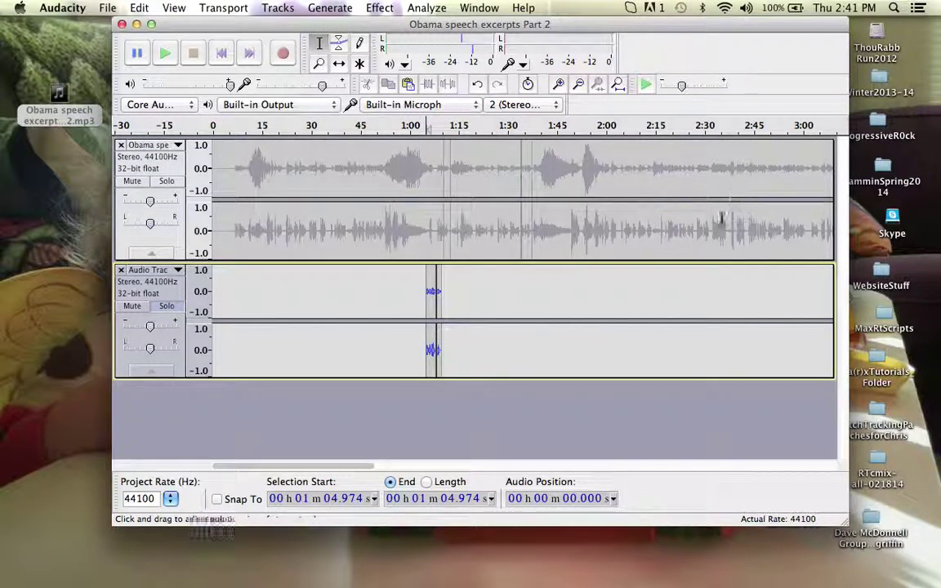
{"action": "scroll", "coordinate": [629, 435], "scroll_direction": "down", "scroll_amount": 12}
{"action": "scroll", "coordinate": [627, 434], "scroll_direction": "up", "scroll_amount": 13}
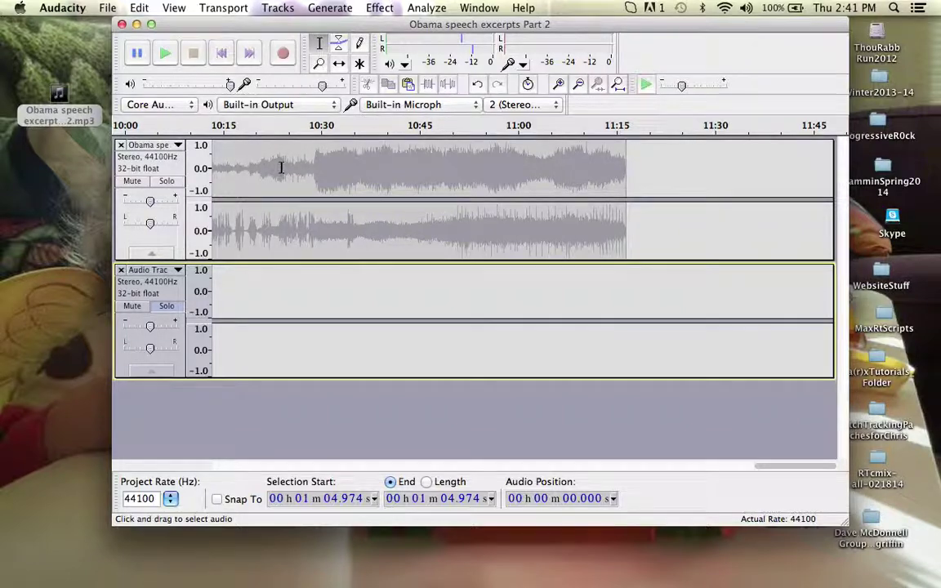
{"action": "scroll", "coordinate": [349, 336], "scroll_direction": "up", "scroll_amount": 5}
{"action": "scroll", "coordinate": [349, 337], "scroll_direction": "up", "scroll_amount": 5}
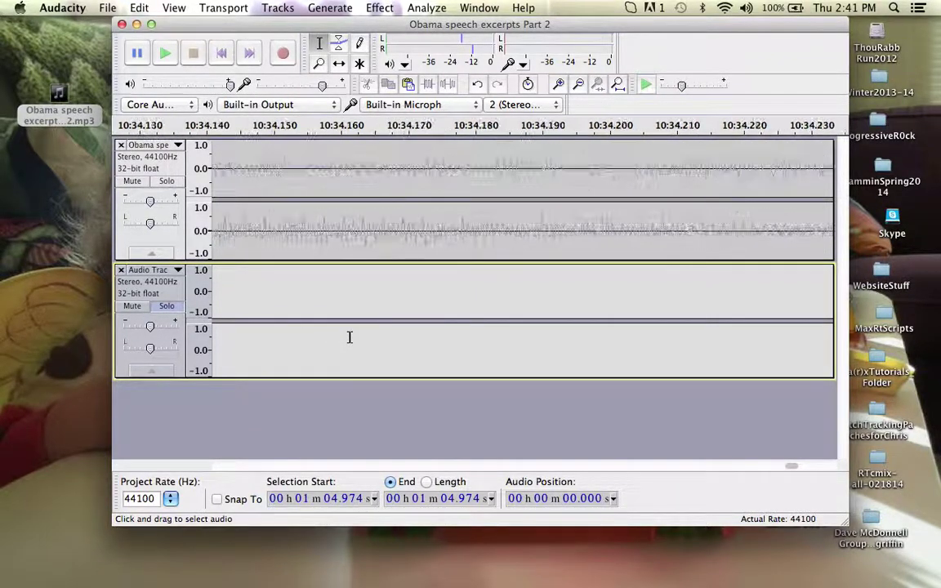
{"action": "scroll", "coordinate": [348, 336], "scroll_direction": "down", "scroll_amount": 7}
{"action": "scroll", "coordinate": [349, 337], "scroll_direction": "down", "scroll_amount": 2}
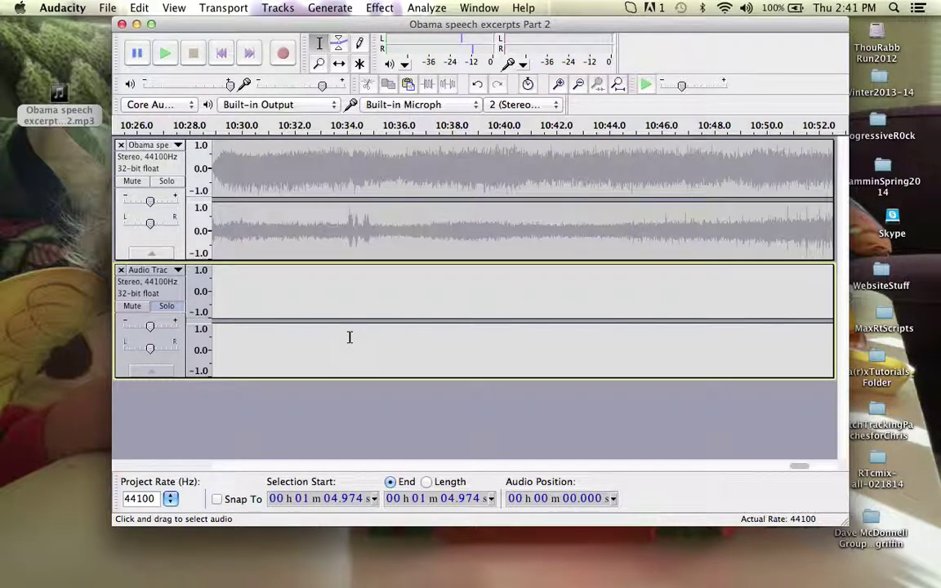
{"action": "scroll", "coordinate": [349, 336], "scroll_direction": "down", "scroll_amount": 1}
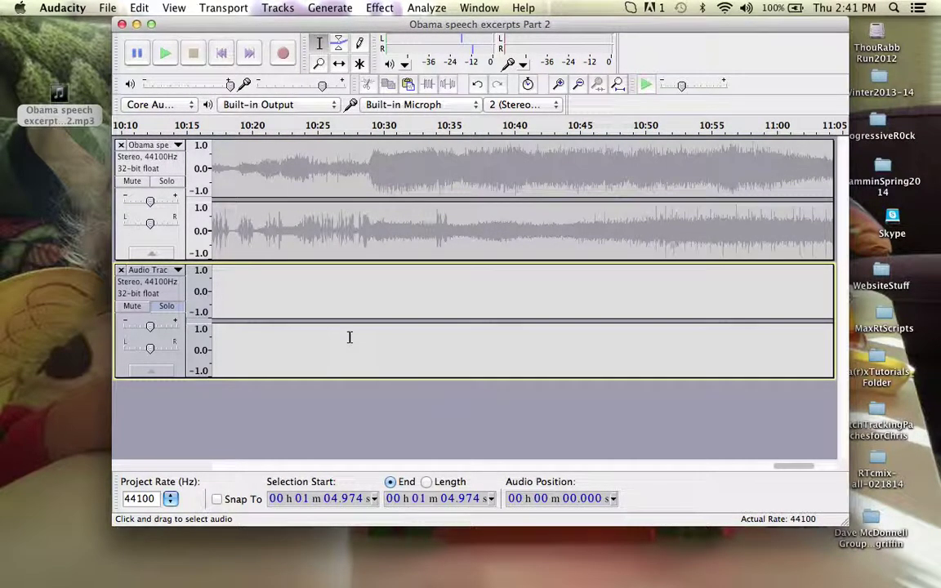
{"action": "scroll", "coordinate": [349, 336], "scroll_direction": "down", "scroll_amount": 3}
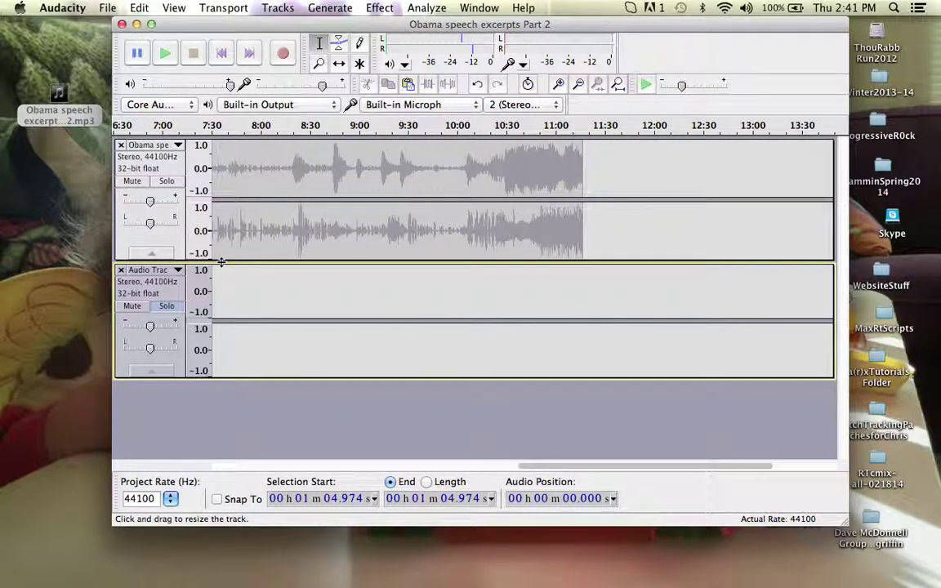
Solo the speech track instead of the second track and audition it from 7:22.432
{"action": "scroll", "coordinate": [221, 262], "scroll_direction": "left", "scroll_amount": 3}
{"action": "left_click", "coordinate": [360, 132]}
{"action": "key", "text": "space"}
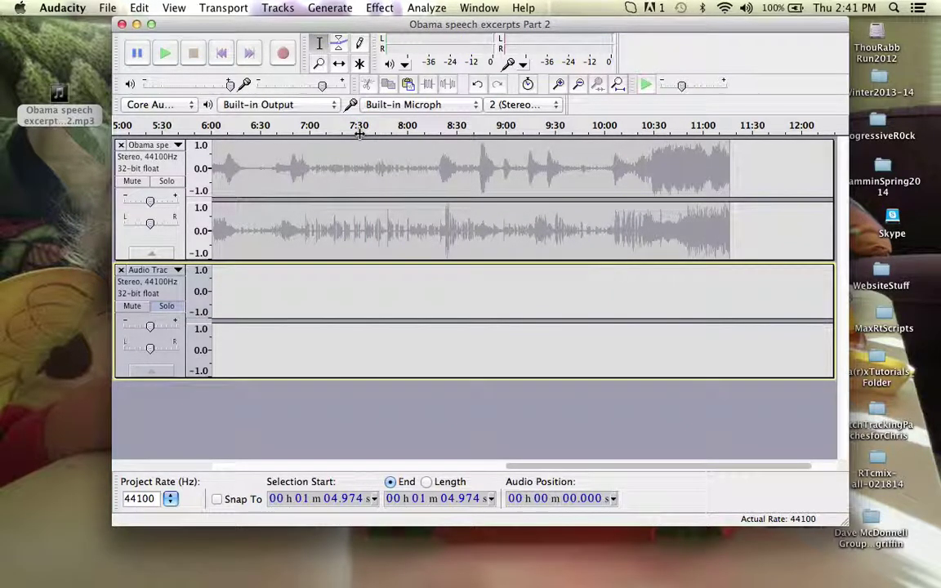
{"action": "left_click", "coordinate": [167, 307]}
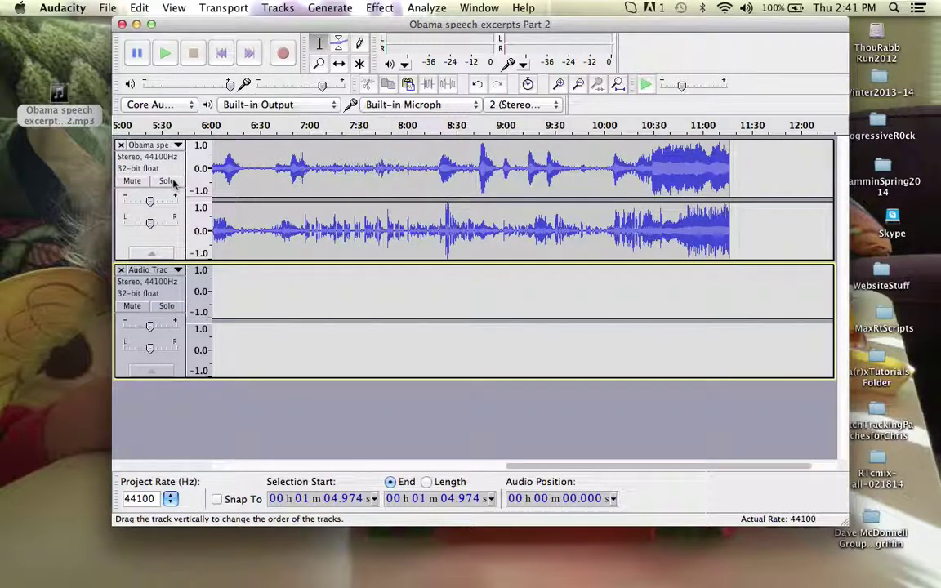
{"action": "left_click", "coordinate": [170, 181]}
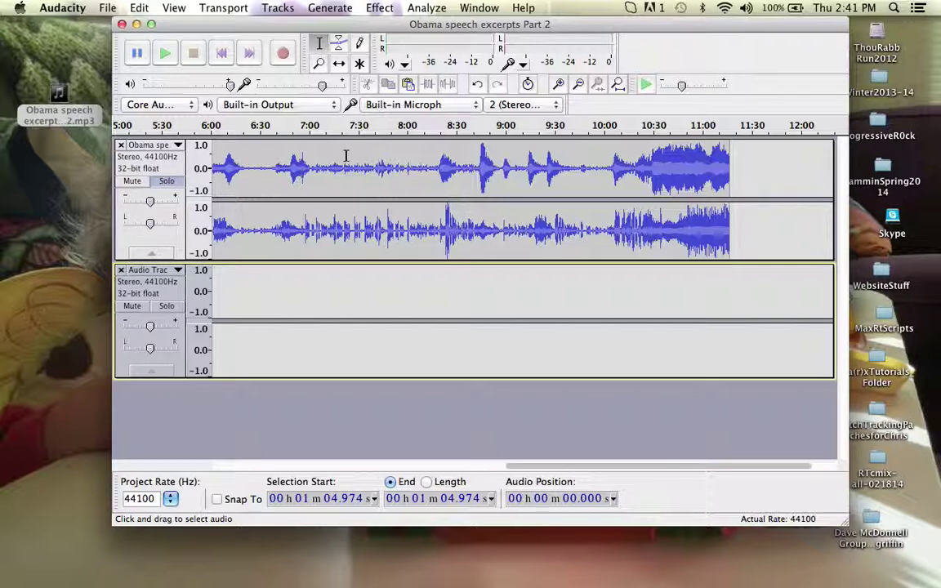
{"action": "left_click", "coordinate": [346, 155]}
{"action": "key", "text": "space"}
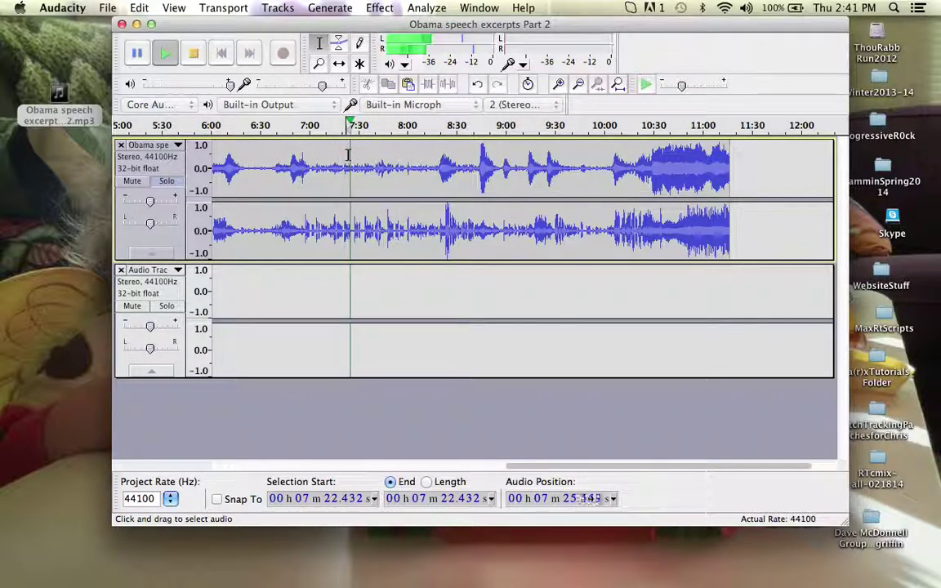
Keep listening to the speech track past 7:35, stop playback, and set the start point to 7:07.431
{"action": "key", "text": "super+1"}
{"action": "key", "text": "super+1"}
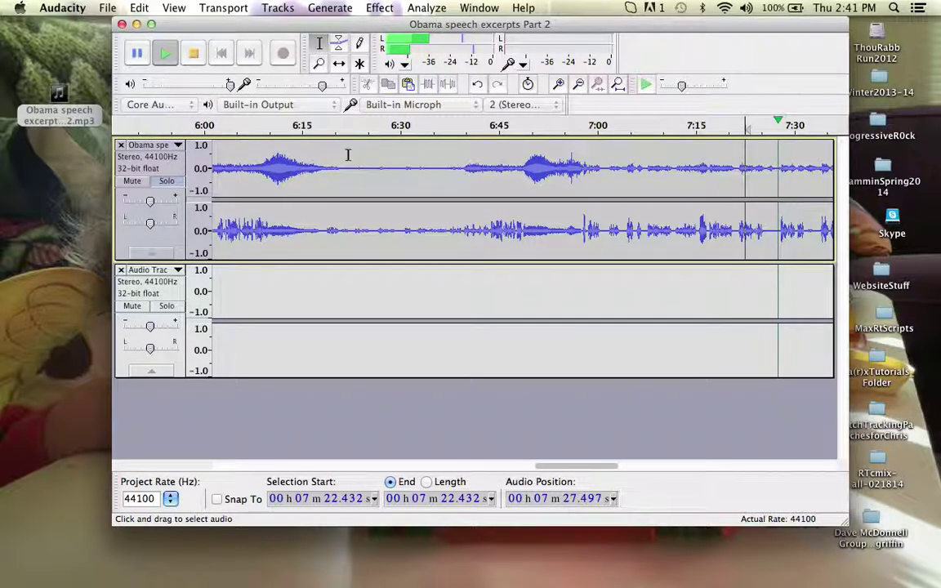
{"action": "left_click_drag", "start_coordinate": [550, 468], "coordinate": [589, 467]}
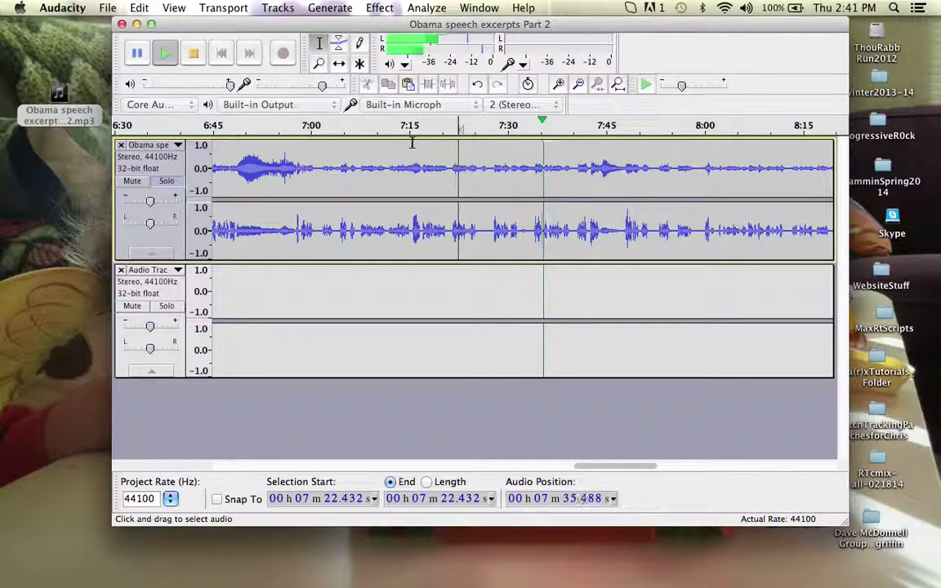
{"action": "left_click", "coordinate": [359, 168]}
{"action": "key", "text": "space"}
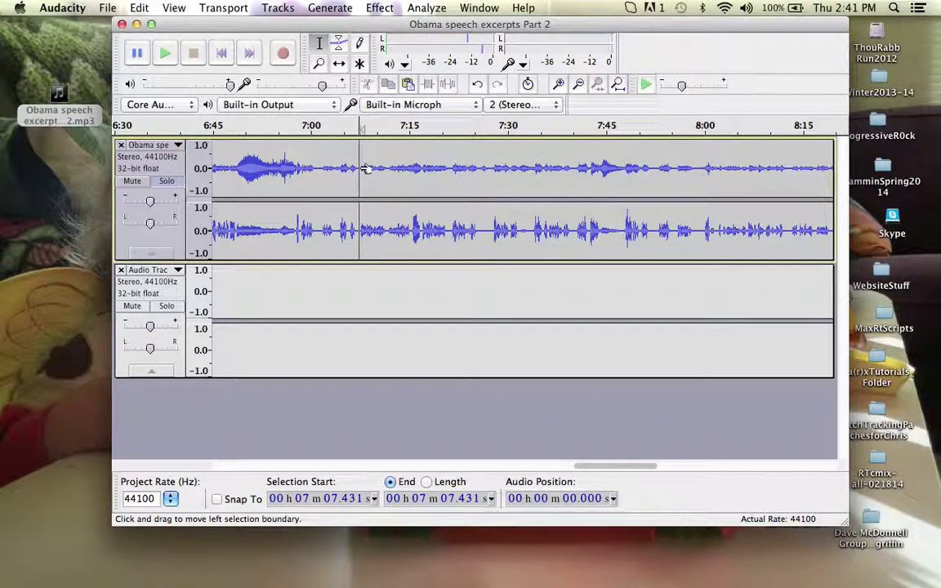
Audition the speech track from 7:07.431, stop playback, and set the start point to 7:19.522
{"action": "key", "text": "space"}
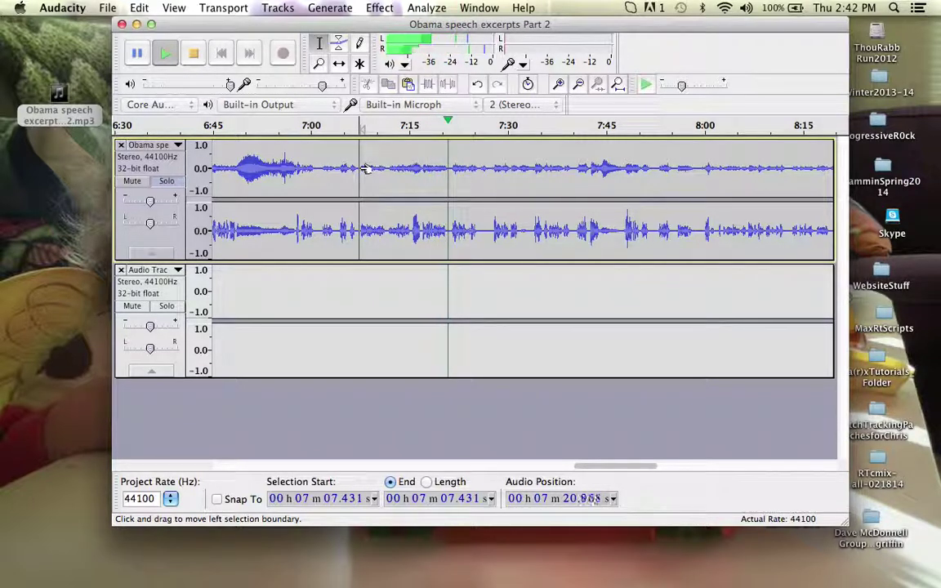
{"action": "key", "text": "space"}
{"action": "left_click", "coordinate": [439, 229]}
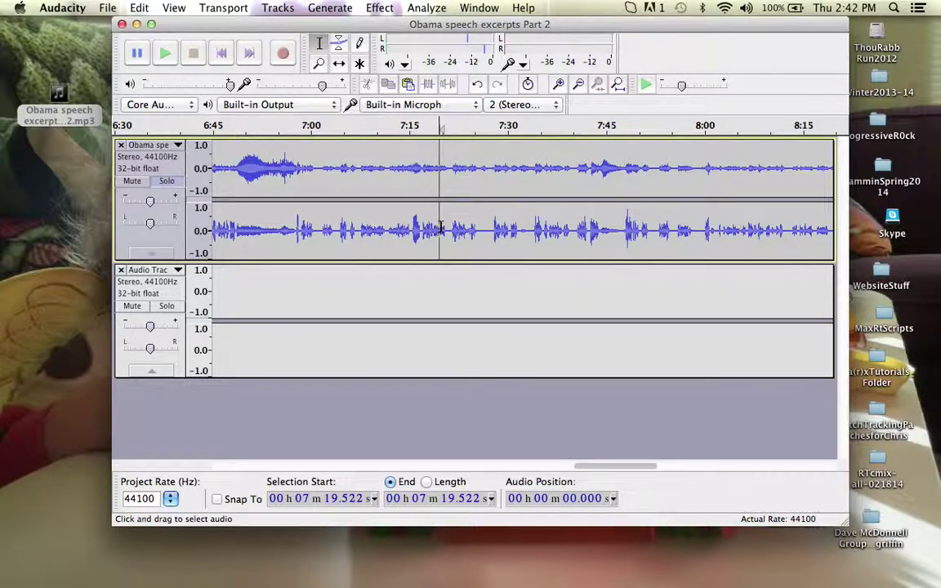
Audition the speech track from 7:18.682 to locate the start of the wanted phrase
{"action": "key", "text": "super+1"}
{"action": "key", "text": "super+1"}
{"action": "key", "text": "super+1"}
{"action": "key", "text": "super+1"}
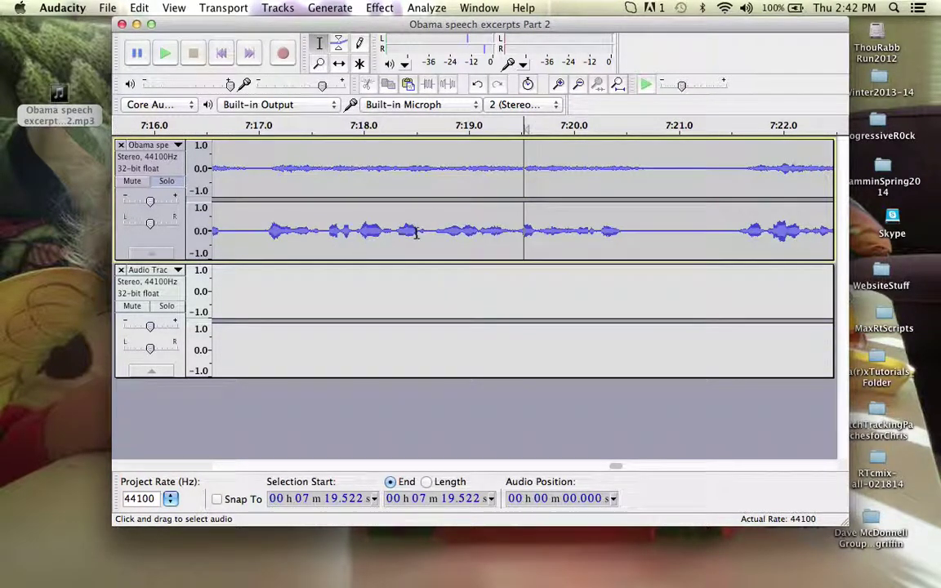
{"action": "left_click", "coordinate": [434, 233]}
{"action": "key", "text": "space"}
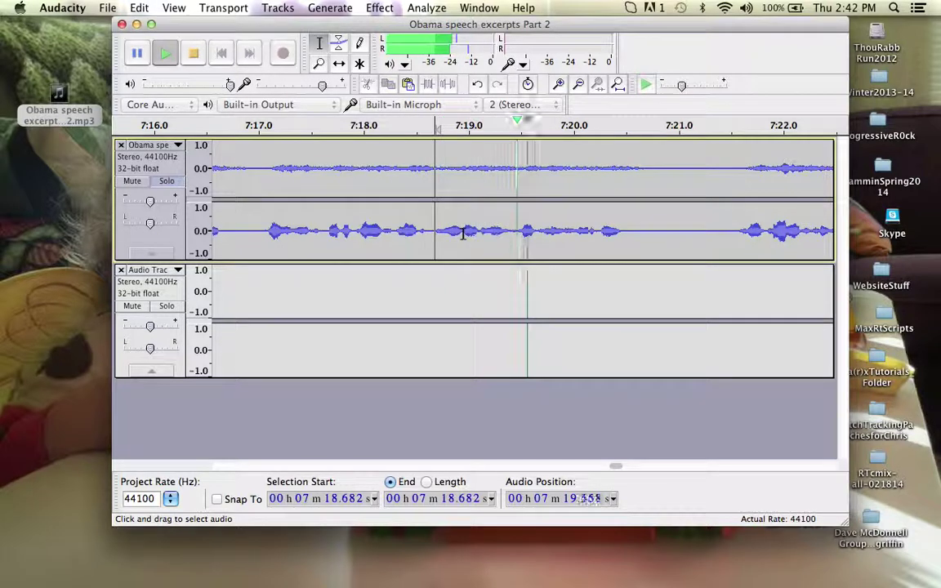
{"action": "key", "text": "space"}
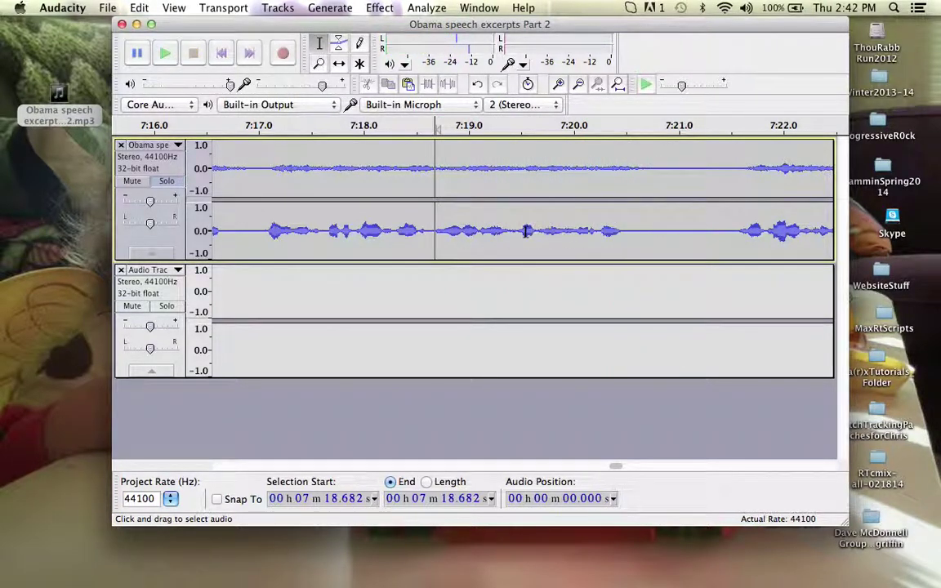
Check the phrase's start by playing from 7:19.480, and split the speech track at 7:19.480 and 7:20.676
{"action": "left_click", "coordinate": [520, 232]}
{"action": "key", "text": "space"}
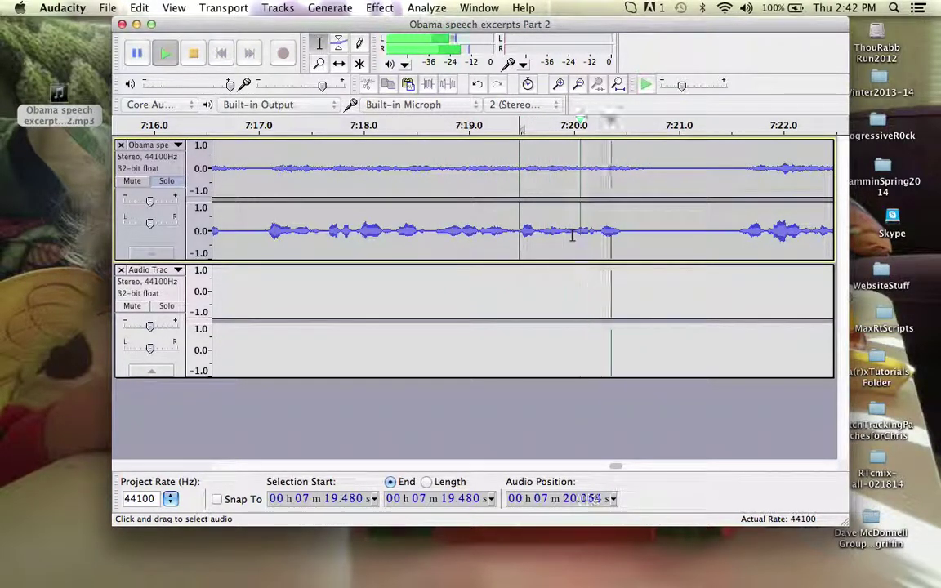
{"action": "key", "text": "space"}
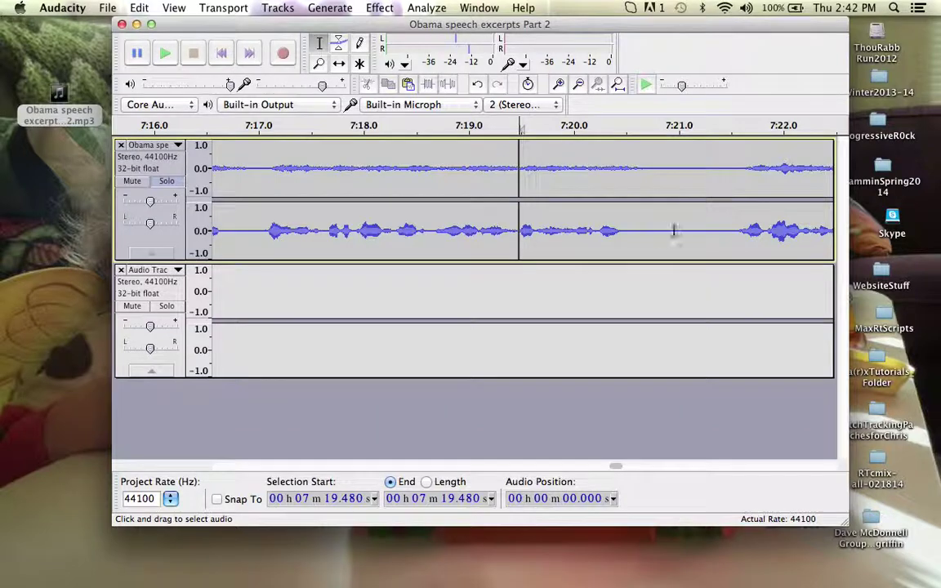
{"action": "left_click", "coordinate": [644, 169]}
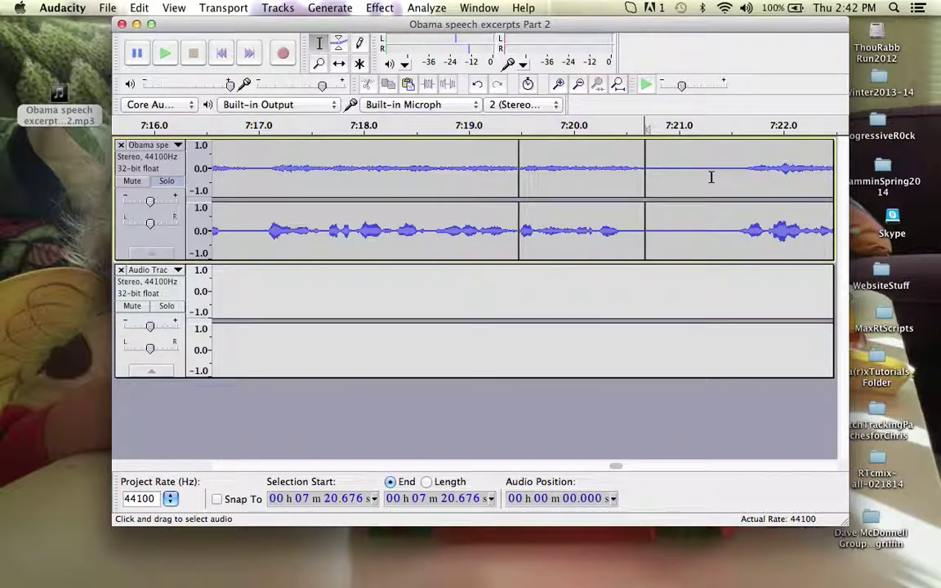
Time-shift the audio after the phrase to the right, and move the phrase clip so it starts at 7:19.662
{"action": "left_click", "coordinate": [337, 64]}
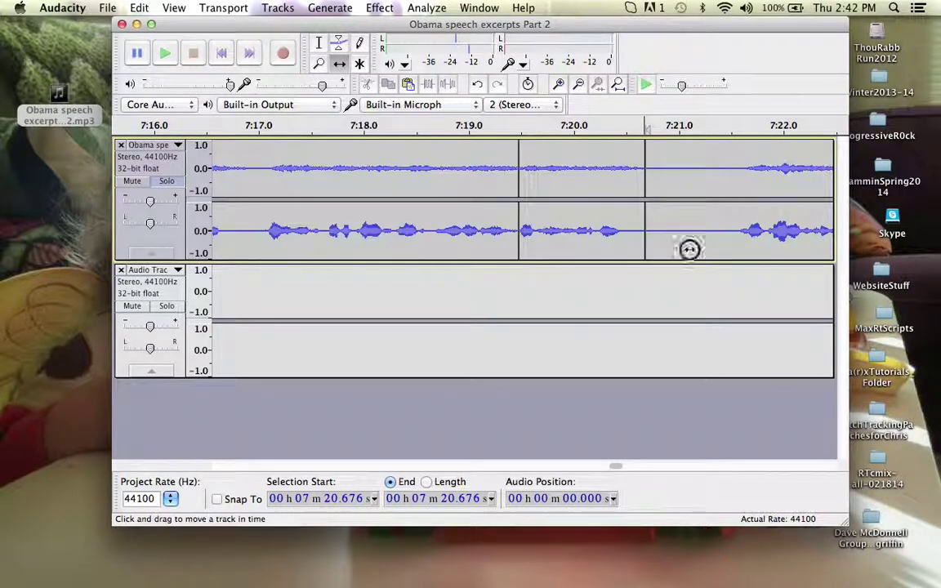
{"action": "left_click_drag", "start_coordinate": [687, 248], "coordinate": [747, 244]}
{"action": "left_click_drag", "start_coordinate": [574, 250], "coordinate": [594, 244]}
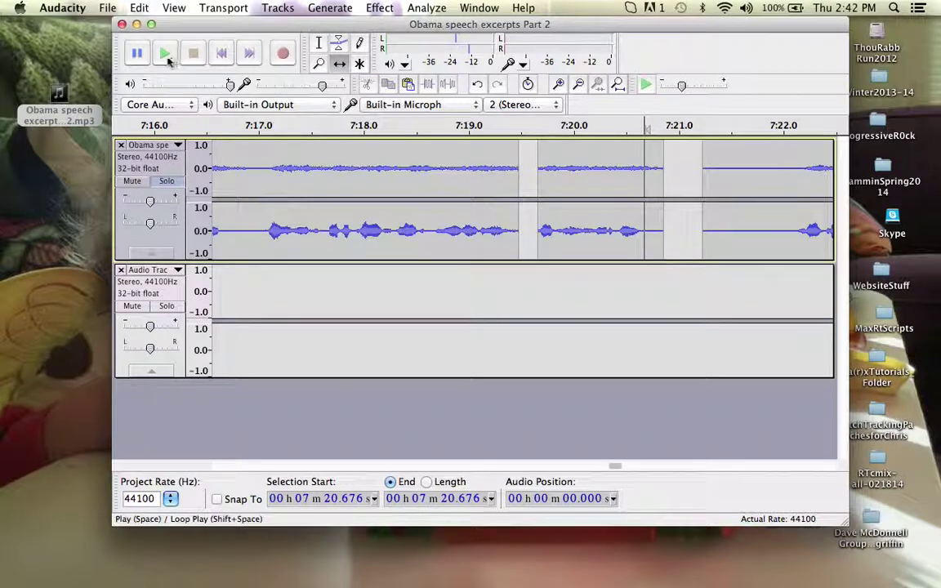
Audition the separated phrase clip, select it from 7:19.662 to 7:20.858, and copy it
{"action": "left_click", "coordinate": [319, 44]}
{"action": "left_click", "coordinate": [538, 178]}
{"action": "key", "text": "space"}
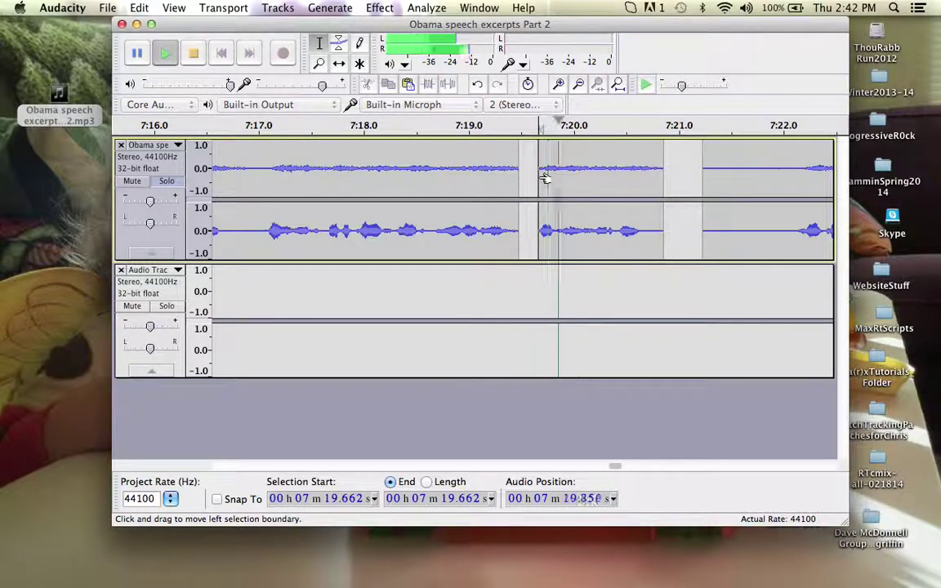
{"action": "key", "text": "space"}
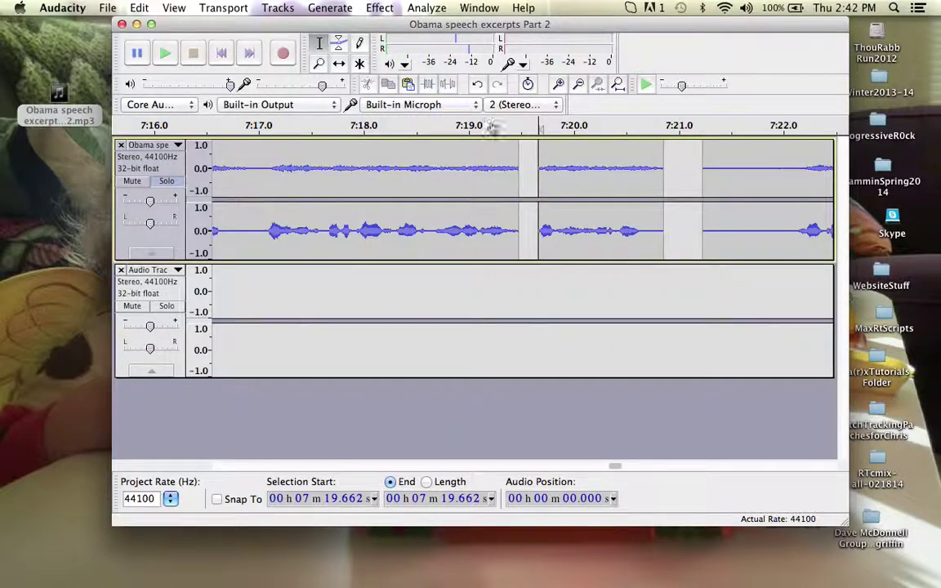
{"action": "left_click_drag", "start_coordinate": [664, 170], "coordinate": [538, 174]}
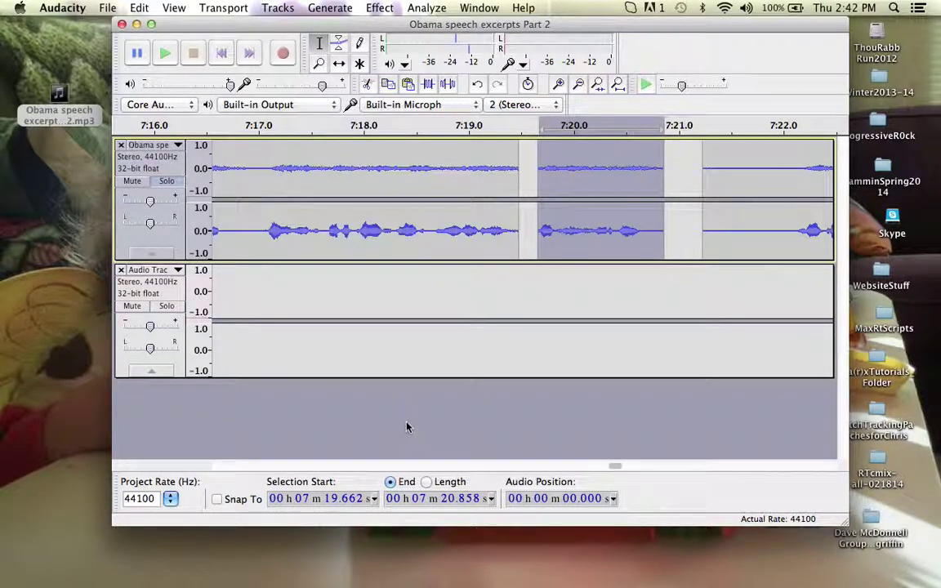
Solo the second track instead of the speech track and paste the copied phrase into it at 46.572 s
{"action": "key", "text": "super+3"}
{"action": "key", "text": "super+3"}
{"action": "key", "text": "super+3"}
{"action": "key", "text": "super+3"}
{"action": "key", "text": "super+3"}
{"action": "key", "text": "super+3"}
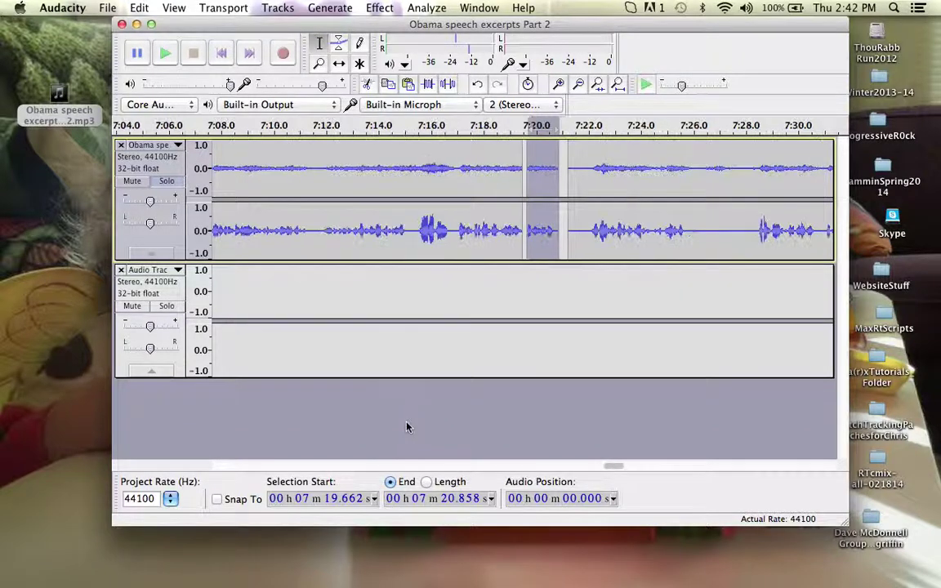
{"action": "key", "text": "super+3"}
{"action": "key", "text": "super+3"}
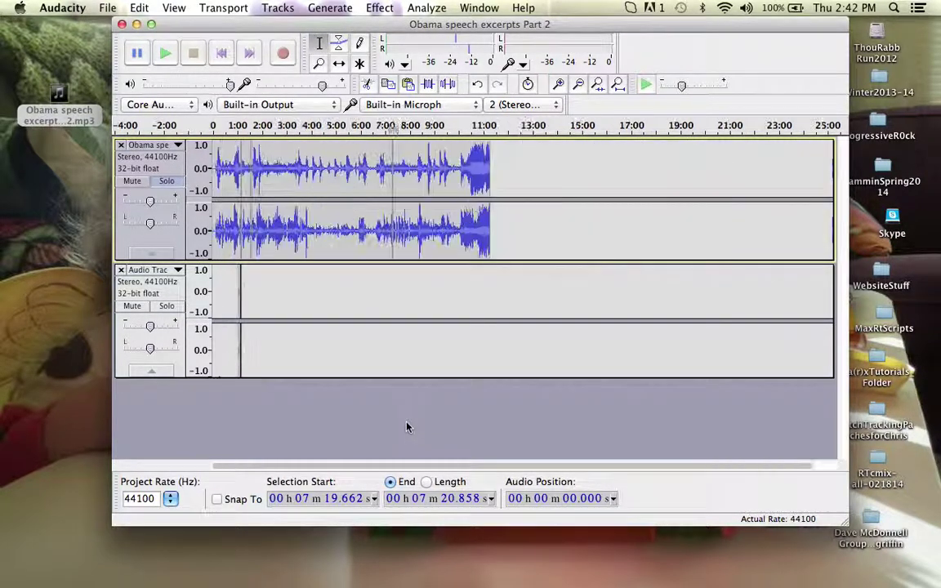
{"action": "left_click", "coordinate": [232, 288]}
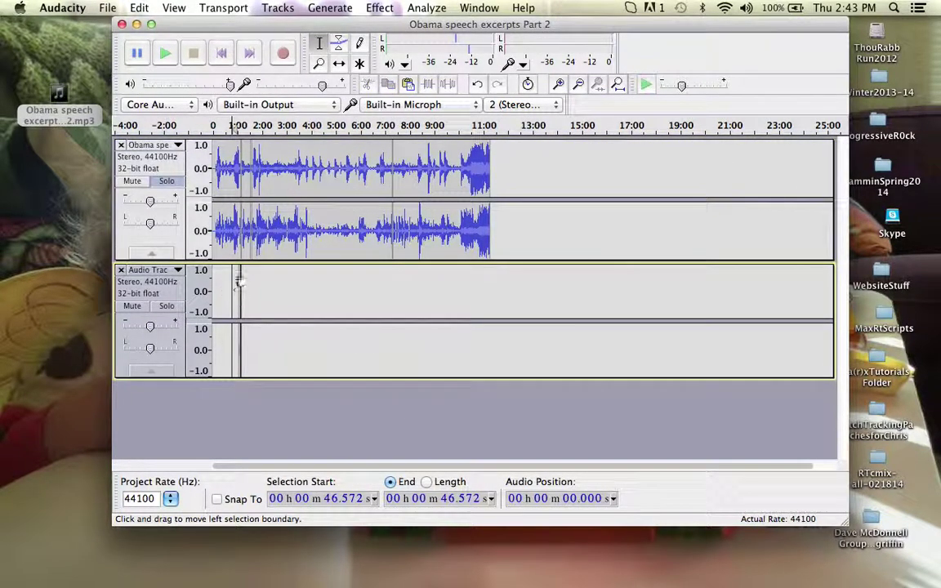
{"action": "left_click", "coordinate": [175, 312]}
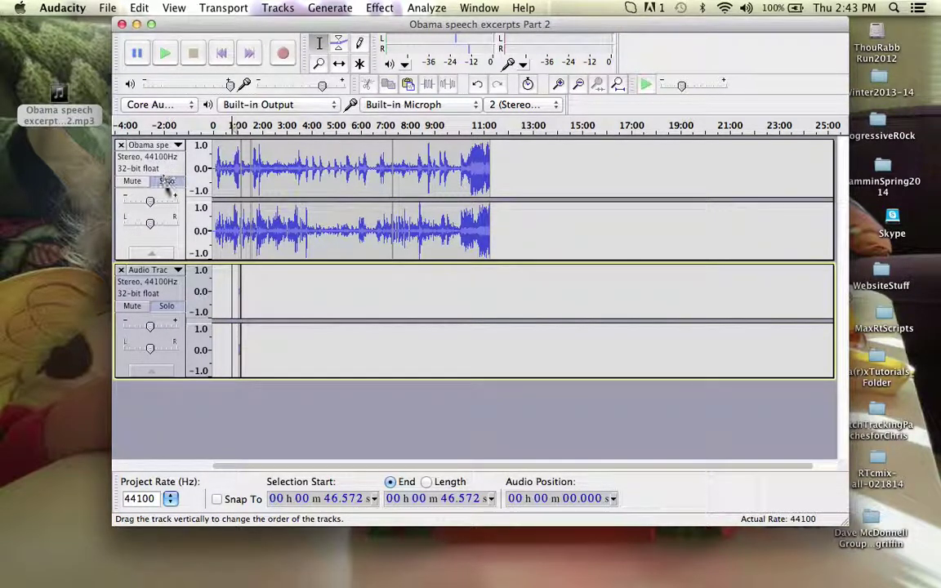
{"action": "key", "text": "super+1"}
{"action": "key", "text": "super+1"}
{"action": "key", "text": "super+1"}
{"action": "key", "text": "super+1"}
{"action": "key", "text": "super+1"}
{"action": "key", "text": "super+1"}
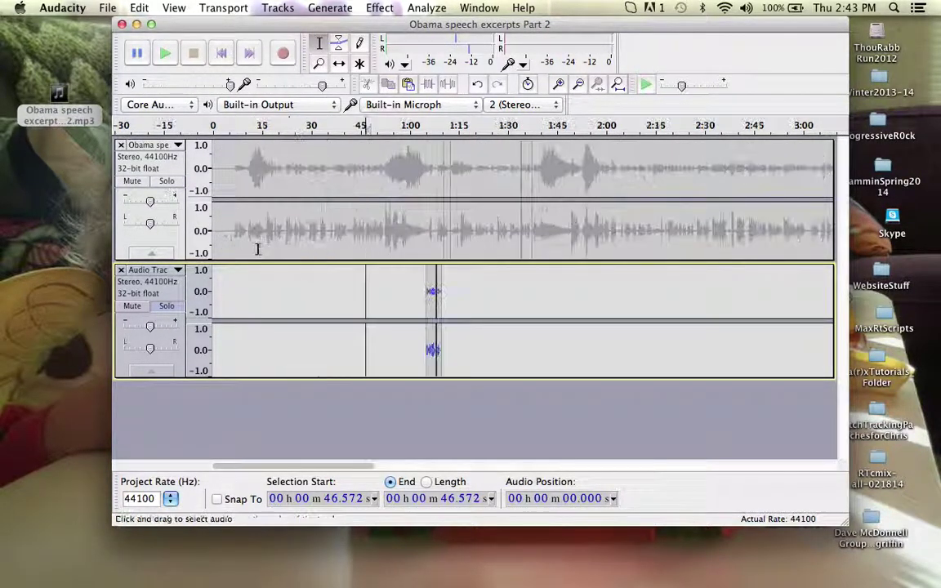
{"action": "key", "text": "super+v"}
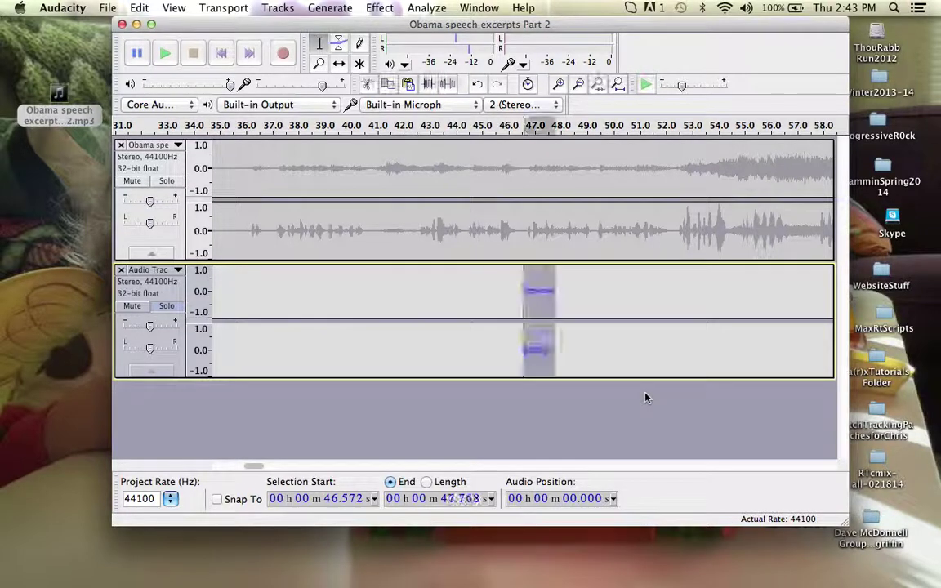
Time-shift the pasted phrase against the front of the joined clips on the second track, starting at 1:05.198
{"action": "scroll", "coordinate": [630, 414], "scroll_direction": "right", "scroll_amount": 8}
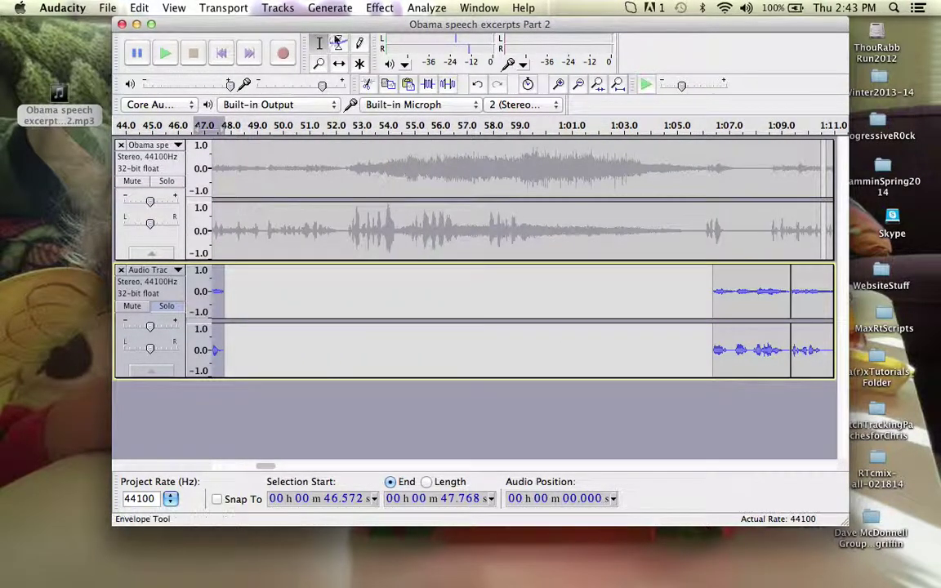
{"action": "left_click", "coordinate": [341, 63]}
{"action": "left_click_drag", "start_coordinate": [231, 279], "coordinate": [708, 277]}
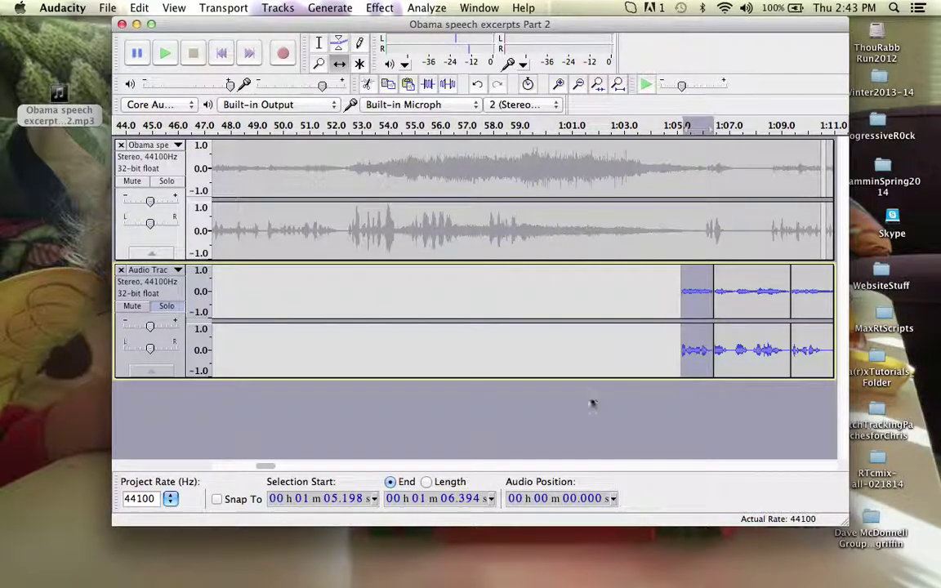
Play the three joined phrases on the second track from 1:04.008
{"action": "key", "text": "super+f"}
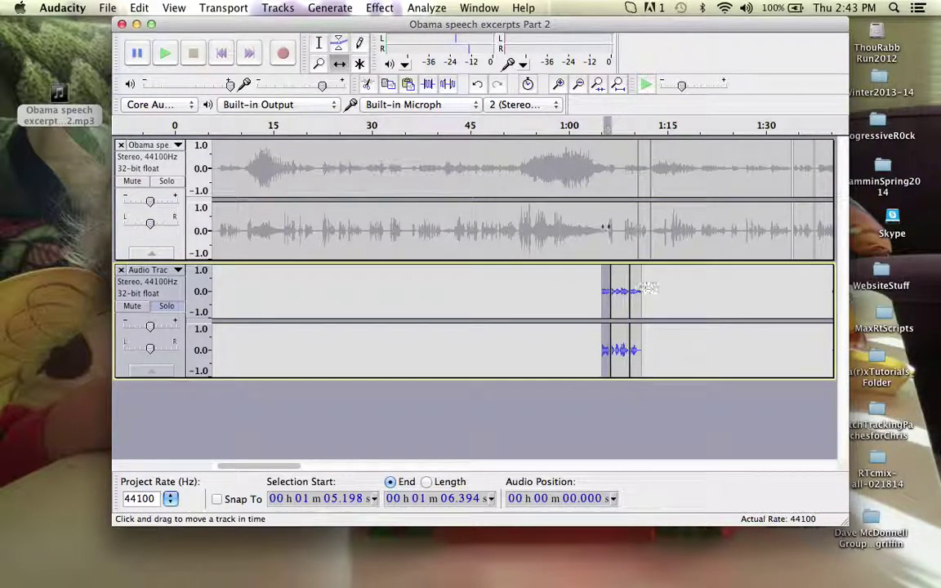
{"action": "left_click", "coordinate": [320, 45]}
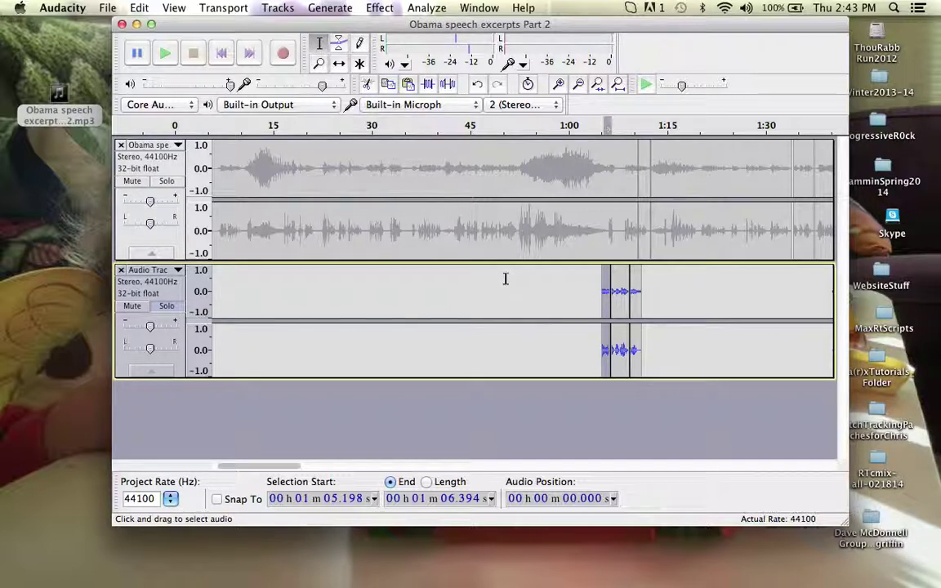
{"action": "key", "text": "super+1"}
{"action": "key", "text": "super+1"}
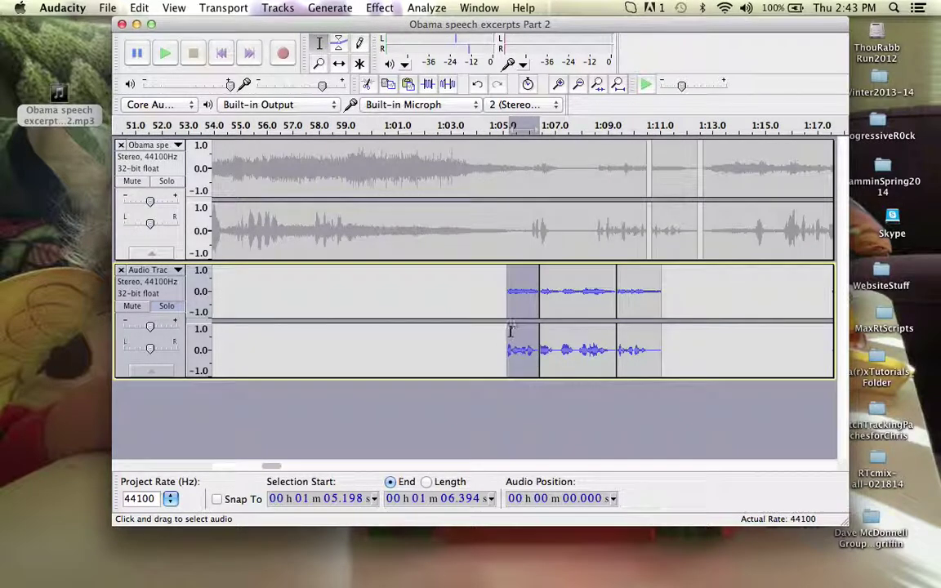
{"action": "left_click", "coordinate": [481, 295]}
{"action": "key", "text": "space"}
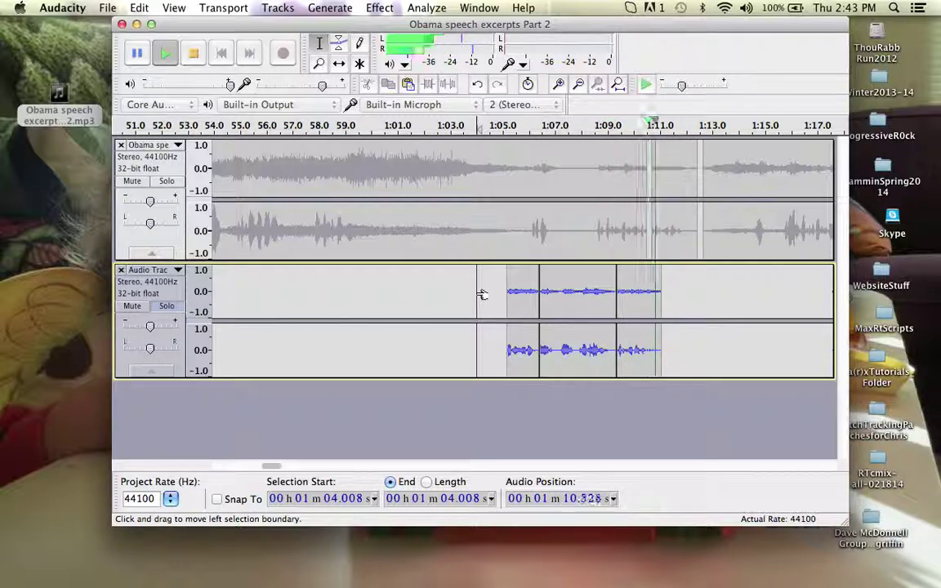
{"action": "key", "text": "space"}
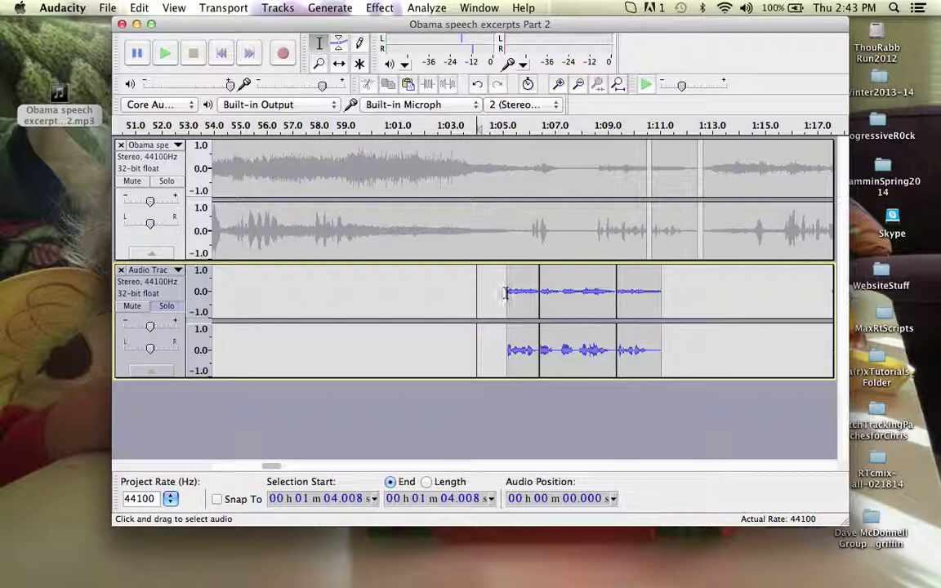
Remove the first phrase from the joined clips, paste it after the last one, and align it against that clip at 1:09.846
{"action": "left_click_drag", "start_coordinate": [506, 293], "coordinate": [539, 293]}
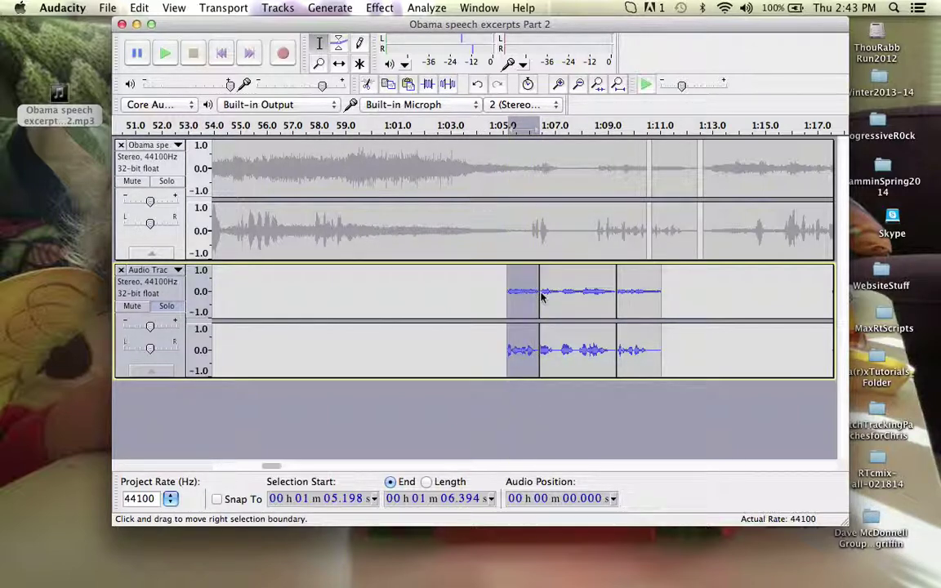
{"action": "key", "text": "Delete"}
{"action": "left_click", "coordinate": [642, 287]}
{"action": "key", "text": "super+v"}
{"action": "left_click", "coordinate": [339, 63]}
{"action": "left_click_drag", "start_coordinate": [660, 309], "coordinate": [647, 310]}
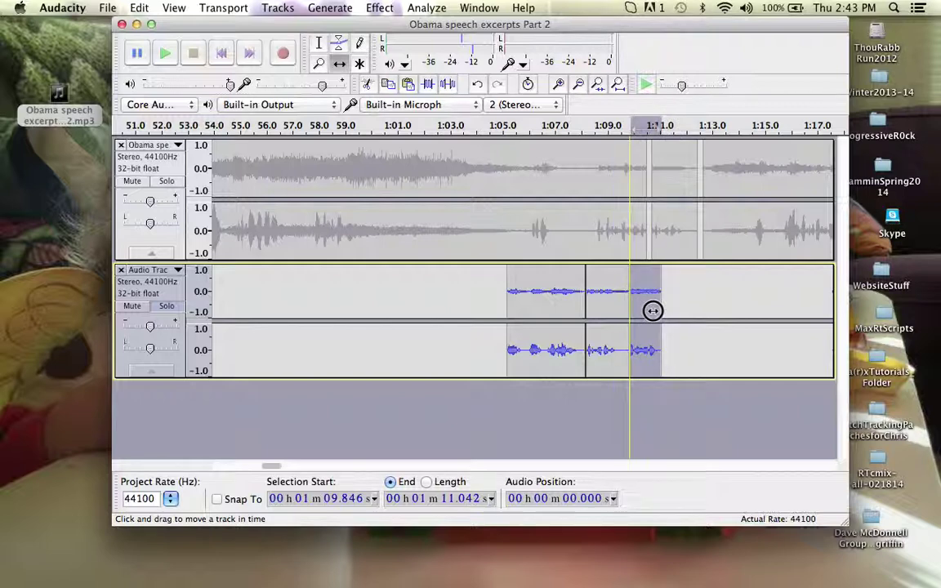
Play the reordered phrases on the second track from 1:04.596 and stop after the last one
{"action": "left_click", "coordinate": [319, 42]}
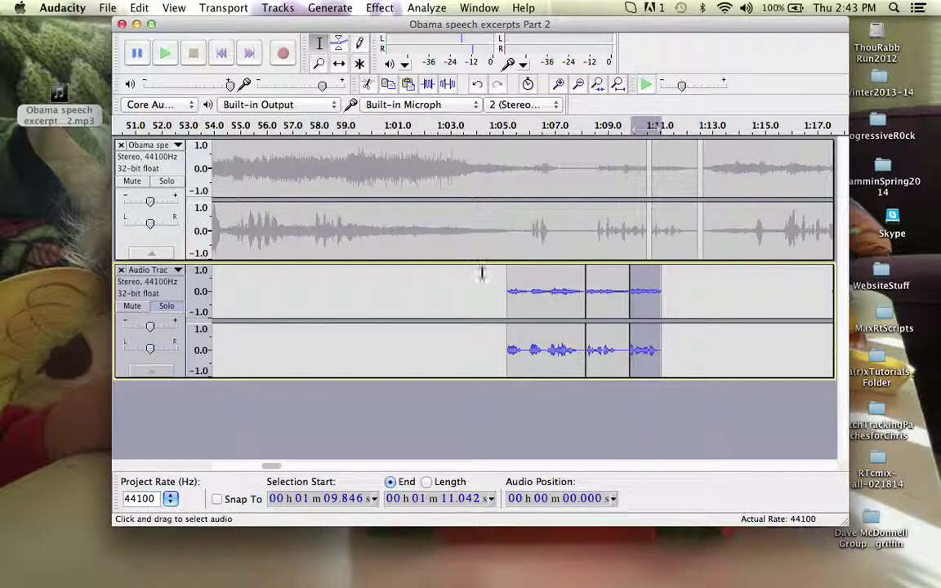
{"action": "left_click", "coordinate": [495, 288]}
{"action": "key", "text": "space"}
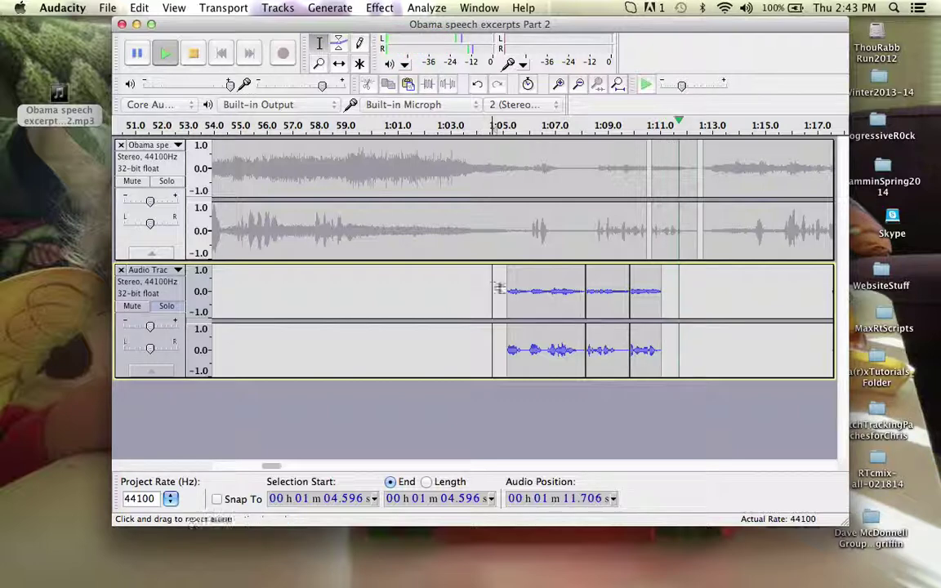
{"action": "left_click", "coordinate": [194, 54]}
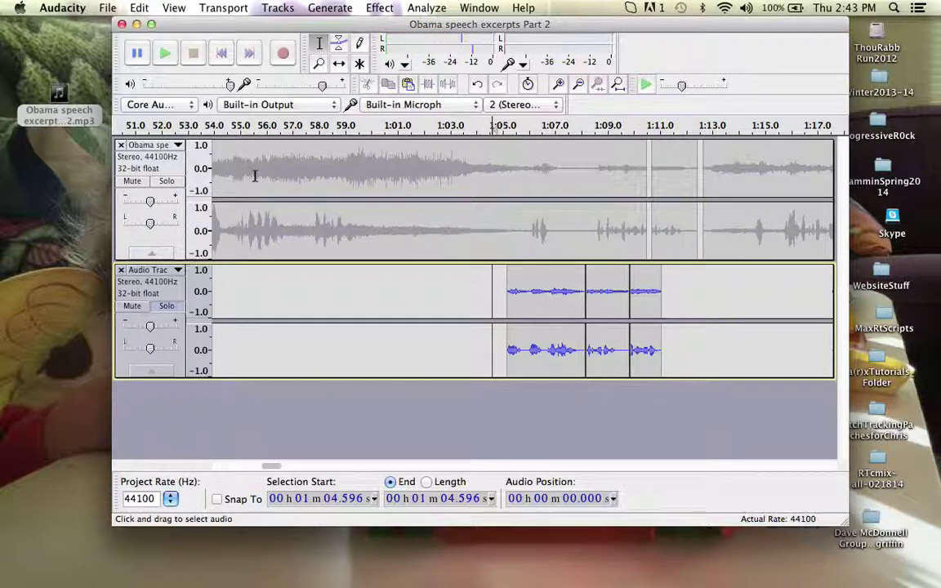